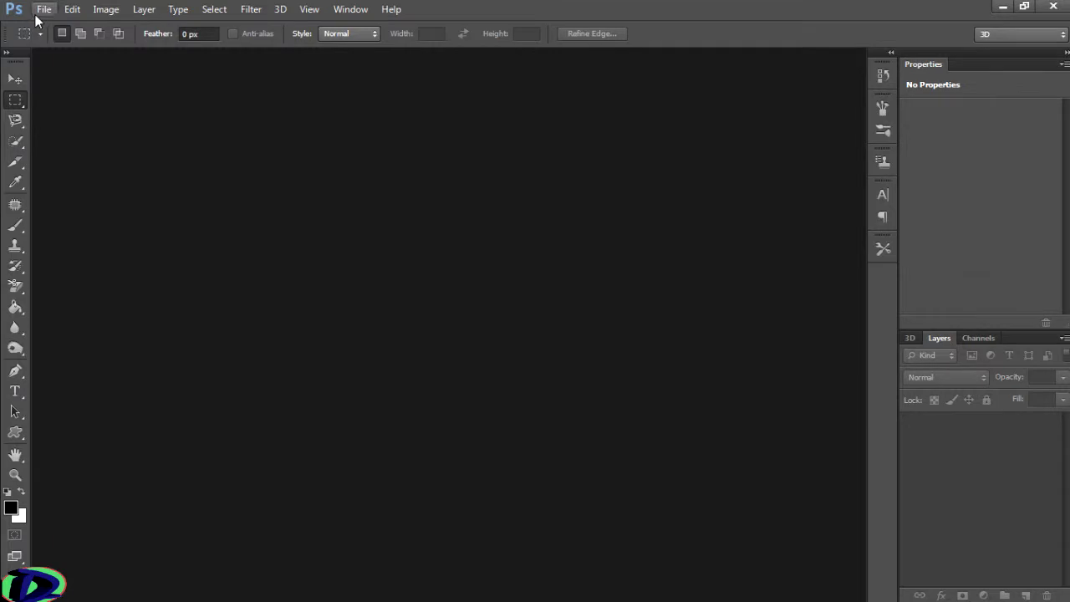
click(42, 10)
click(59, 41)
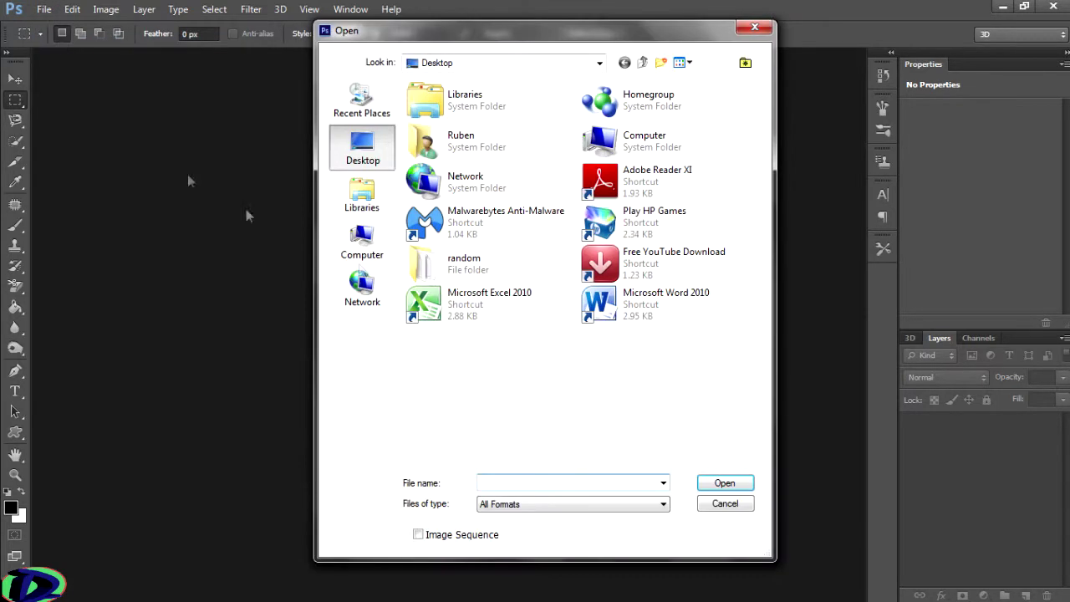
click(755, 27)
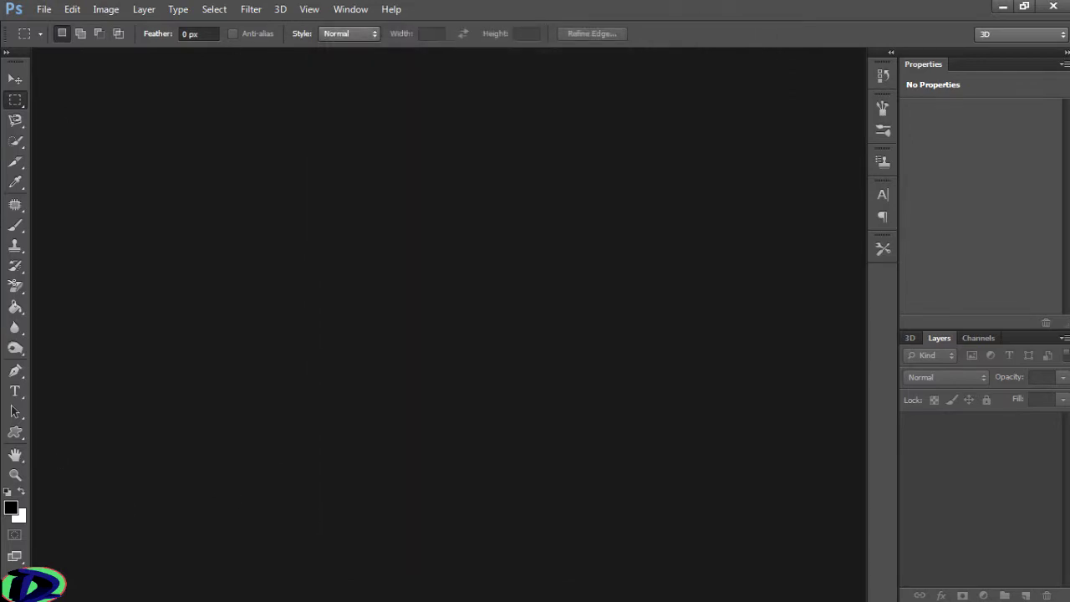
Switch to Chrome and search Google Images for "bioshock"
click(104, 502)
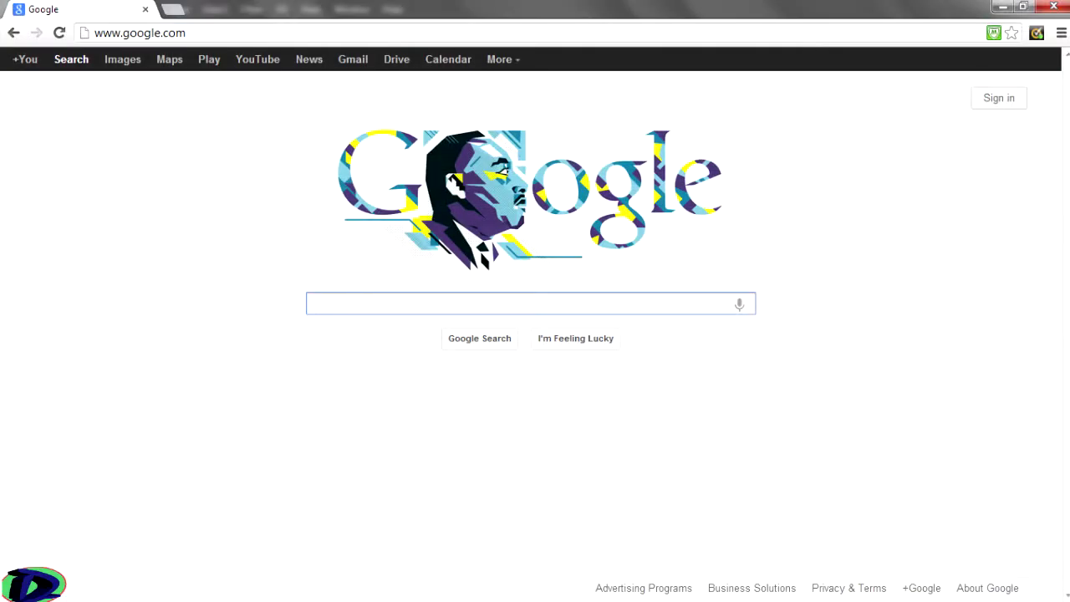
text(bioshock)
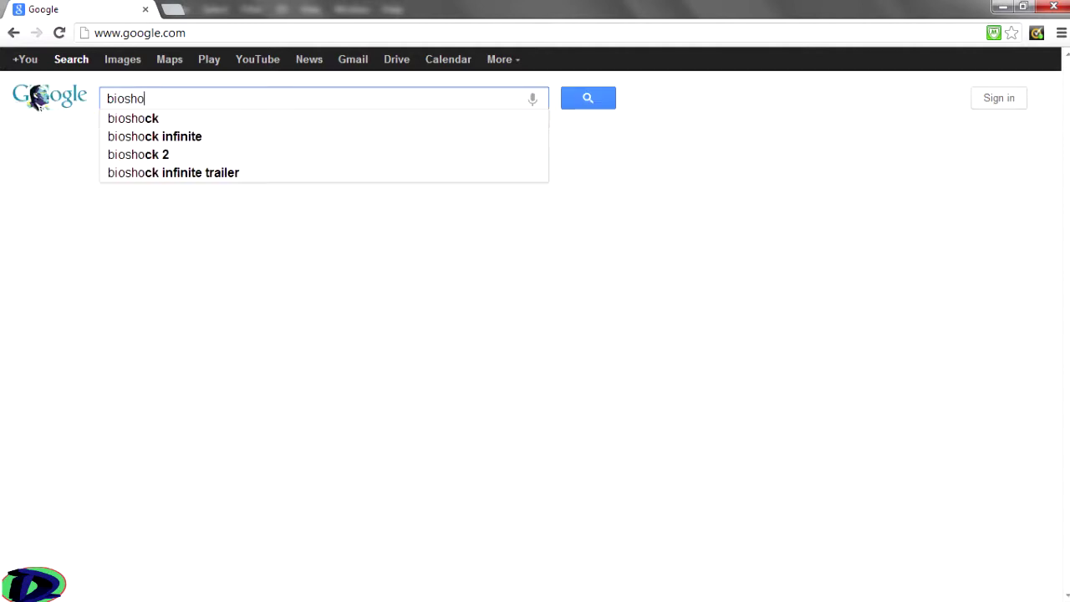
key(Return)
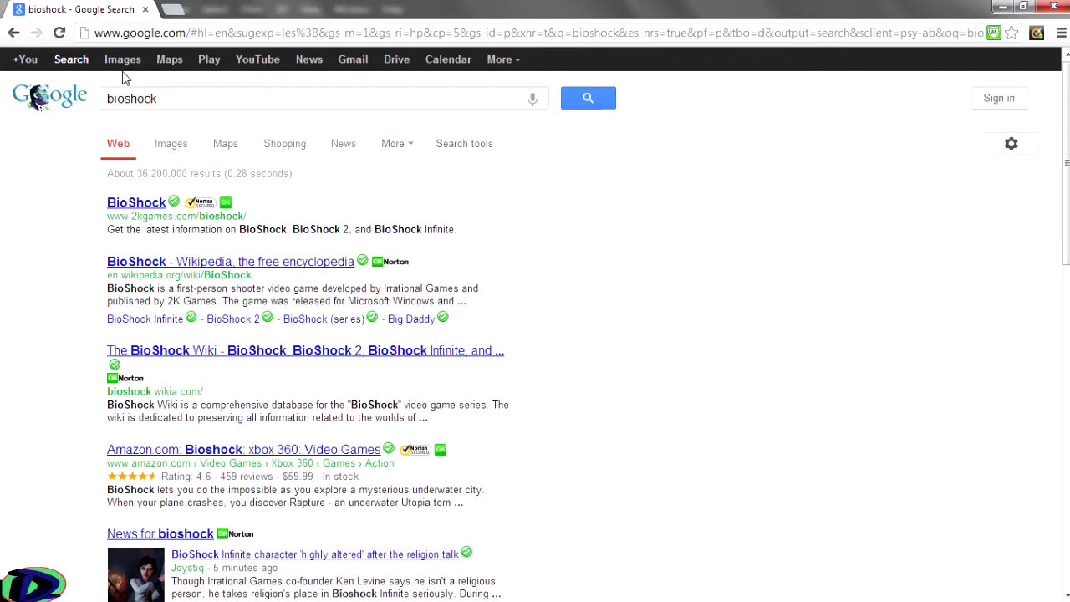
click(123, 64)
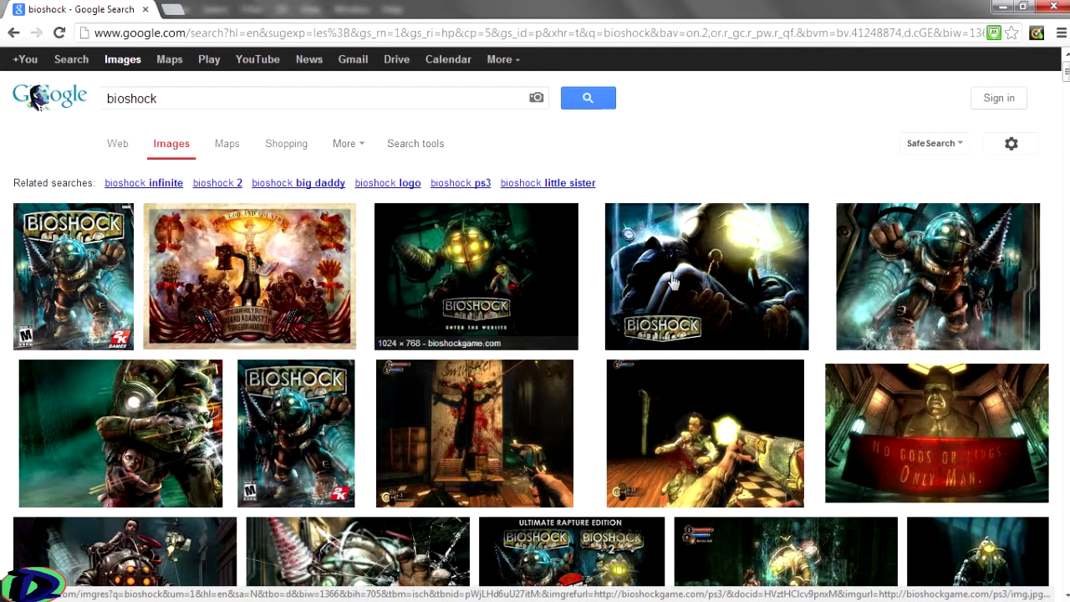
Open the 1280 × 960 Big Daddy picture from io9.com at original size and save it as a JPEG in the Downloads folder
click(907, 273)
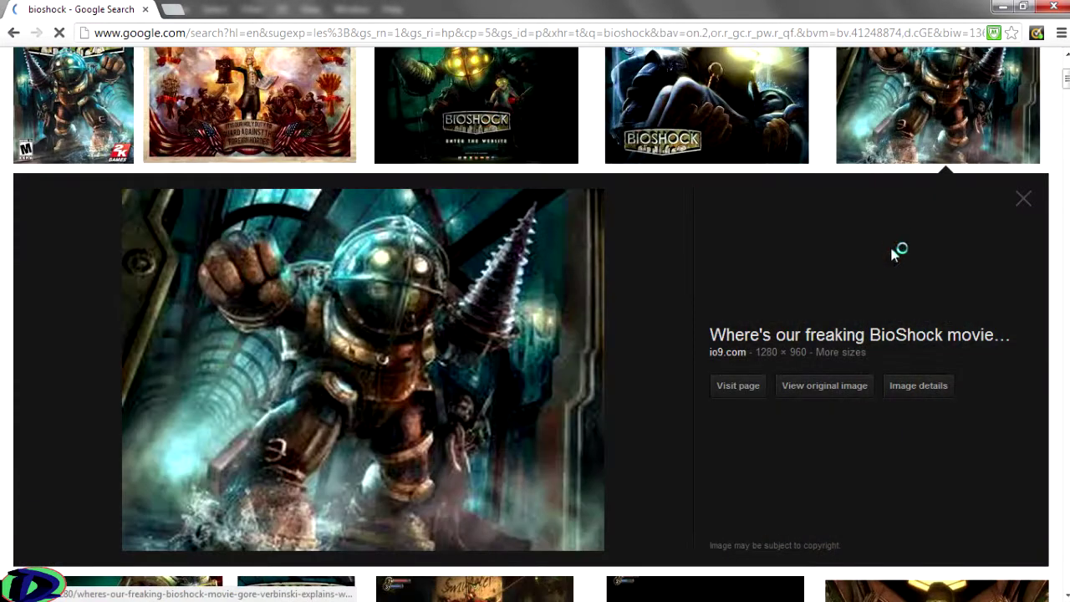
click(850, 392)
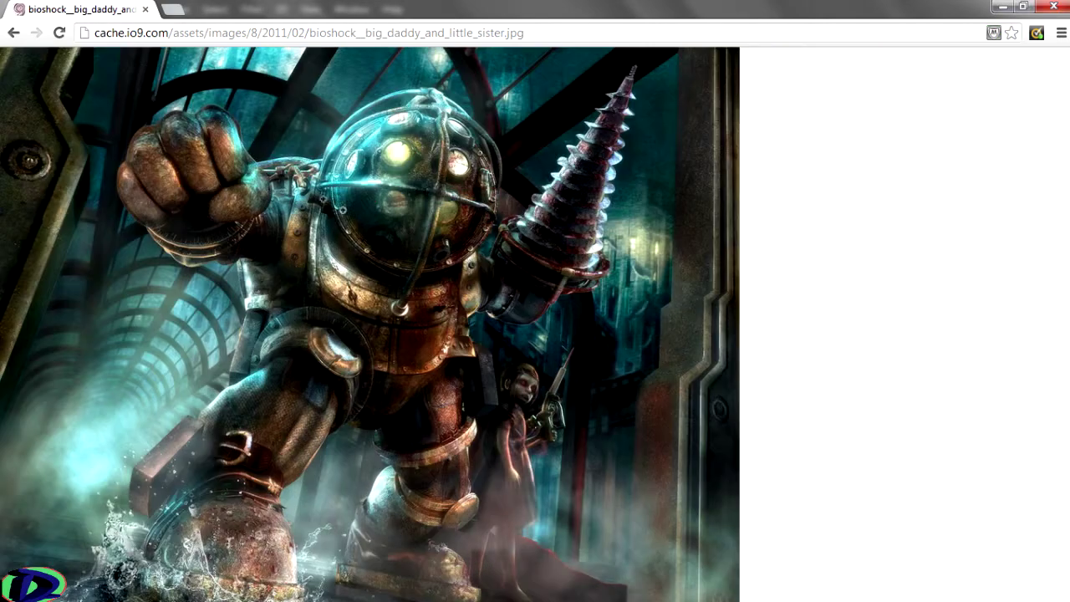
right_click(323, 199)
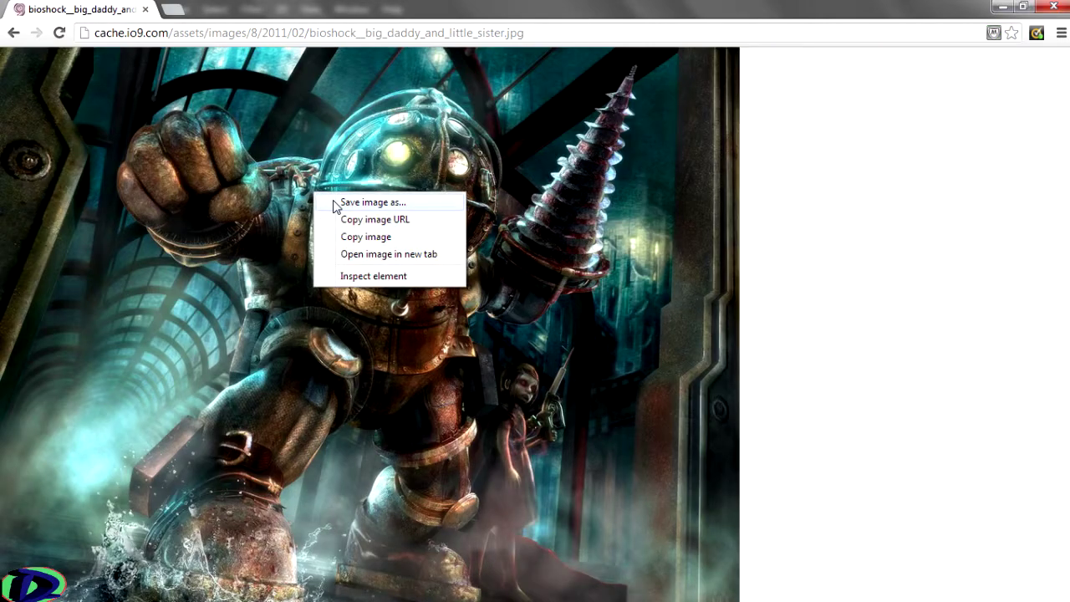
click(372, 202)
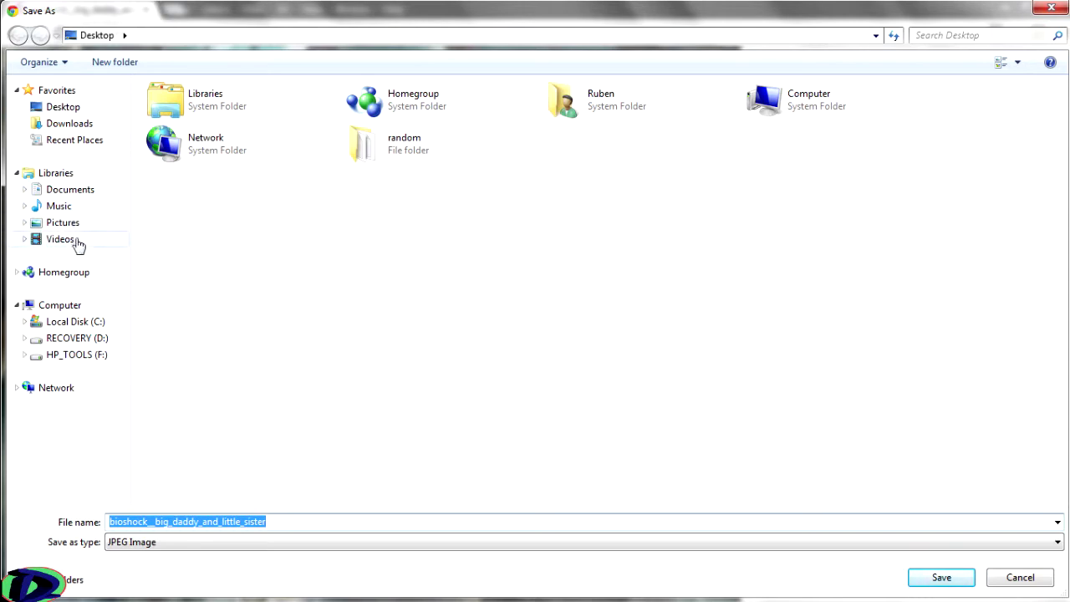
double_click(652, 112)
double_click(426, 98)
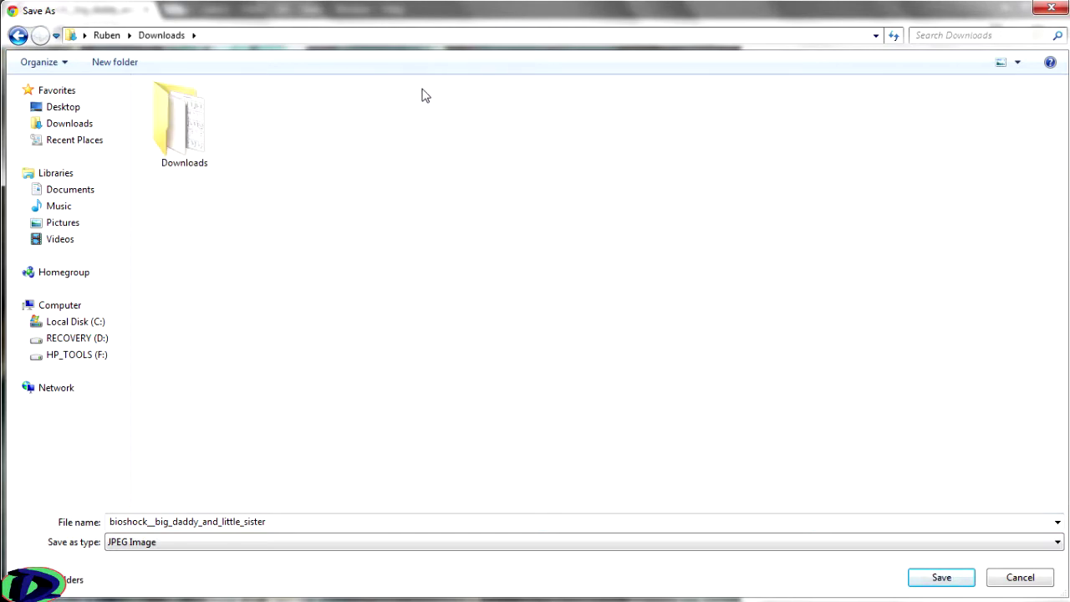
click(942, 577)
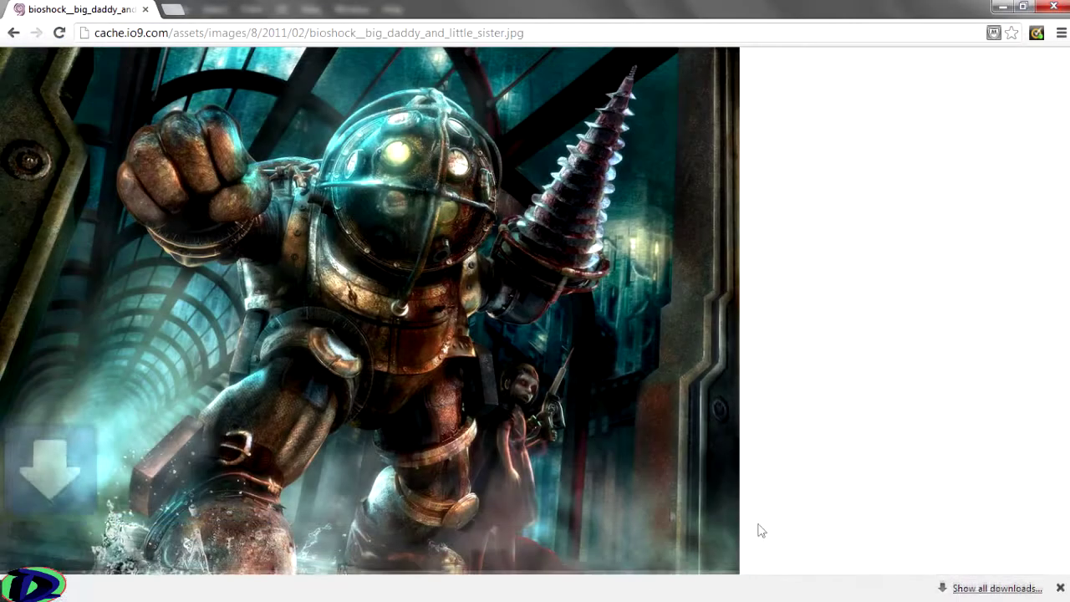
Switch to Photoshop and open the picture bioshock__big_daddy_and_little_sister from the Downloads folder
mouse_move(449, 593)
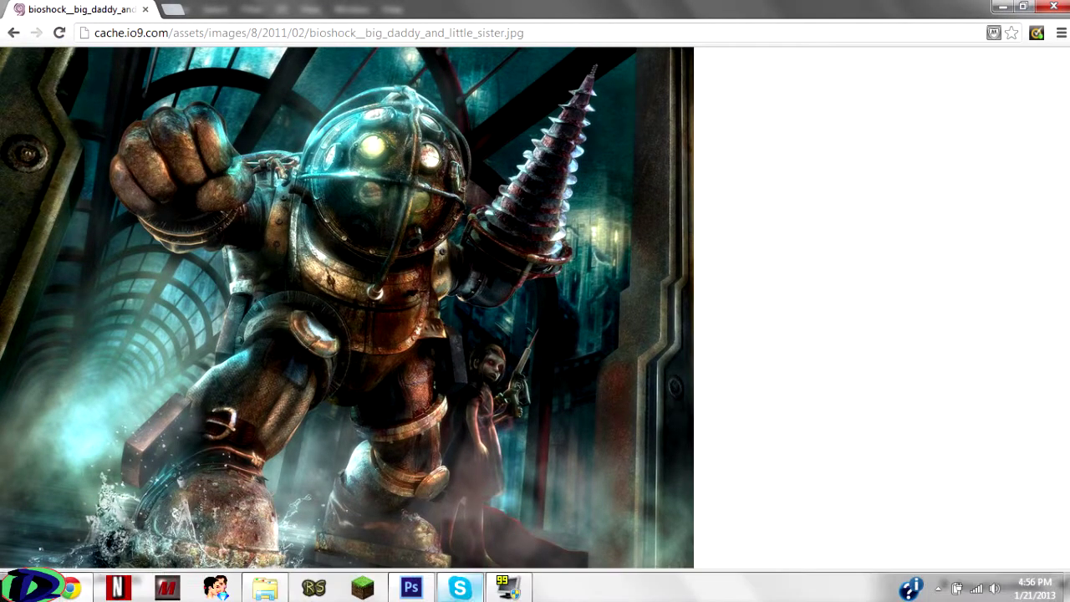
click(411, 588)
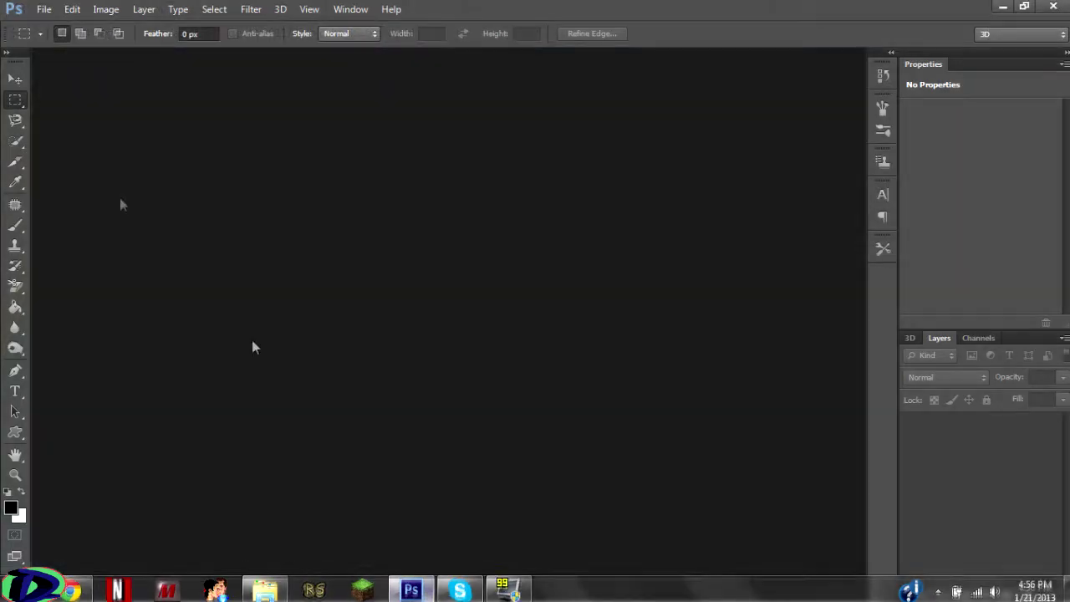
click(44, 9)
click(59, 43)
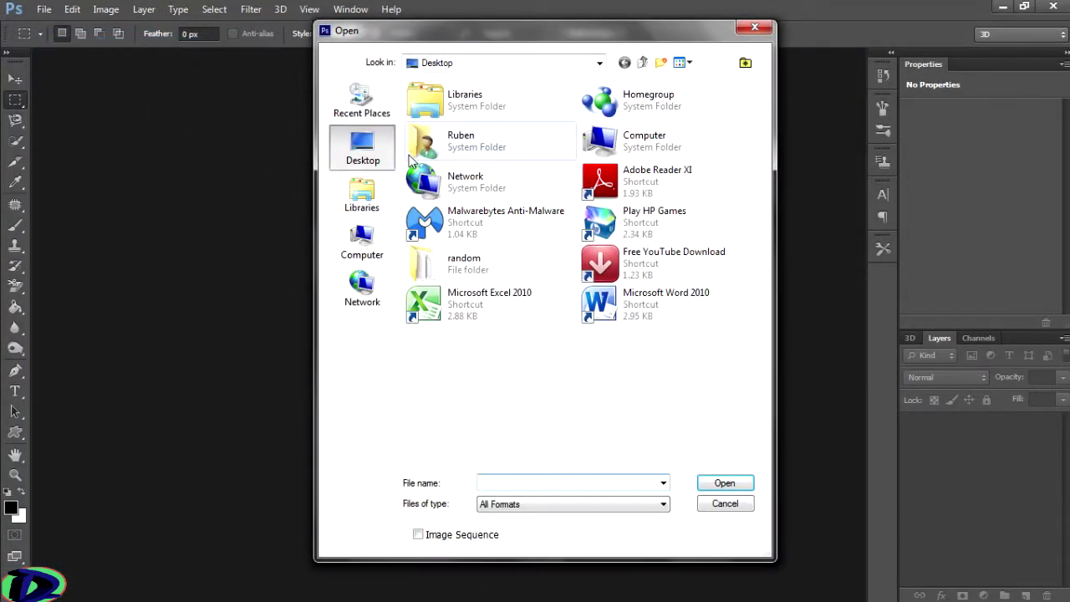
double_click(485, 155)
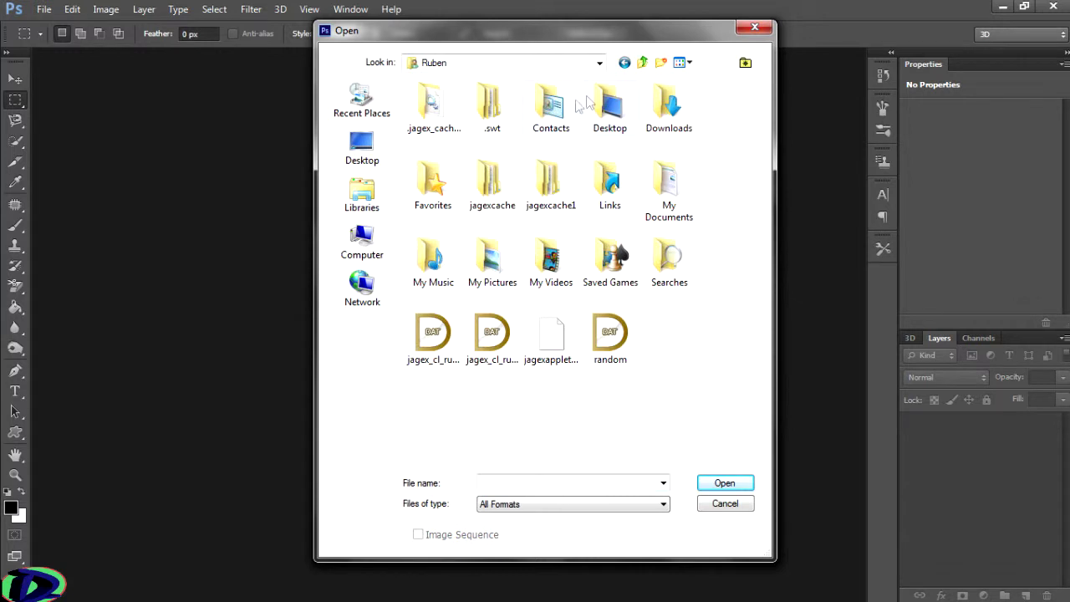
double_click(678, 119)
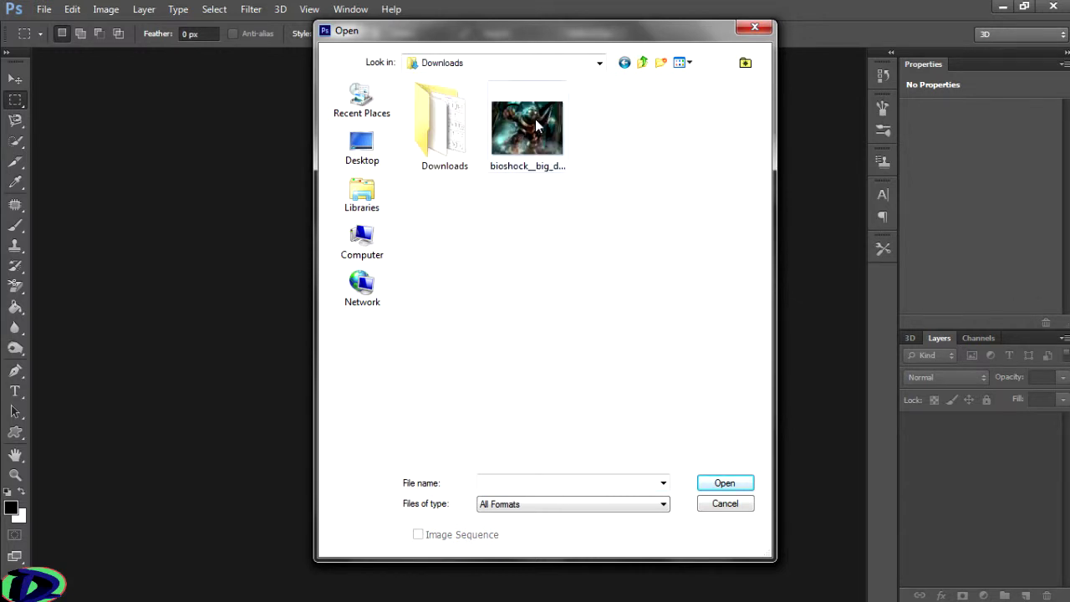
click(535, 118)
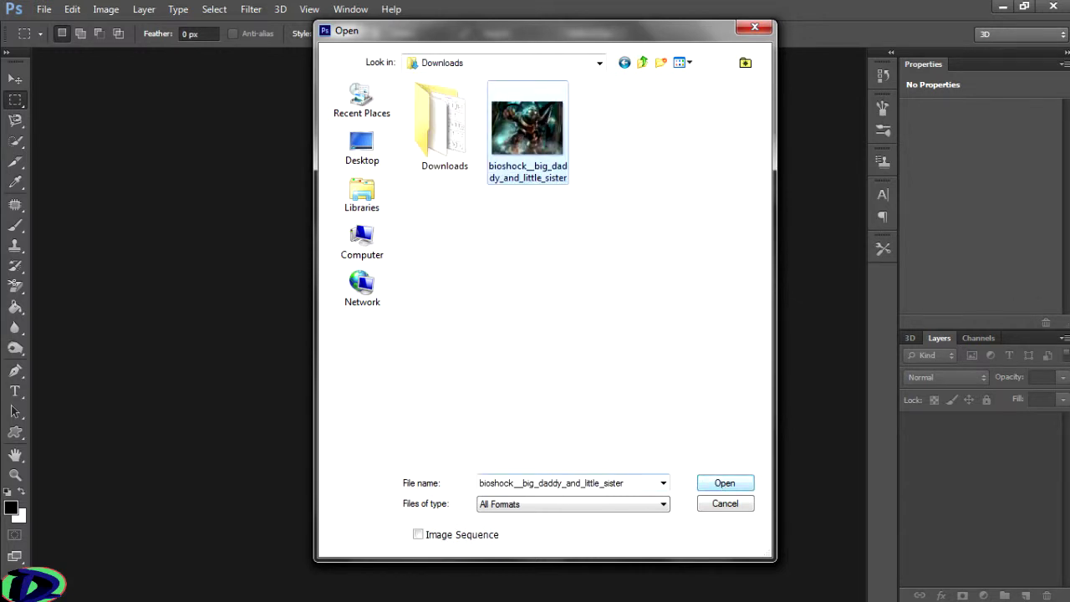
key(Tab)
key(End)
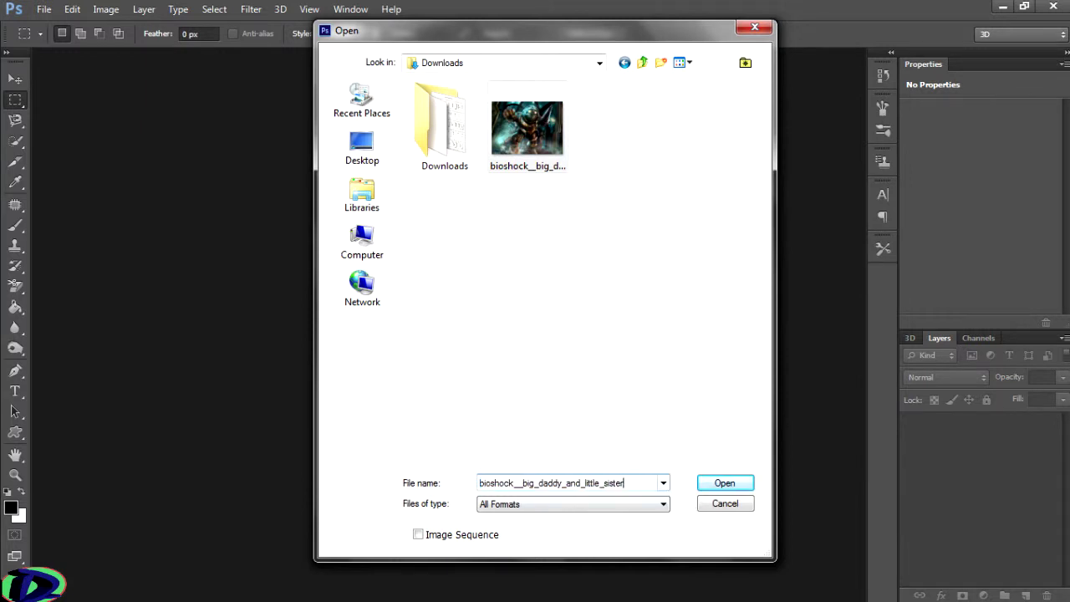
click(726, 483)
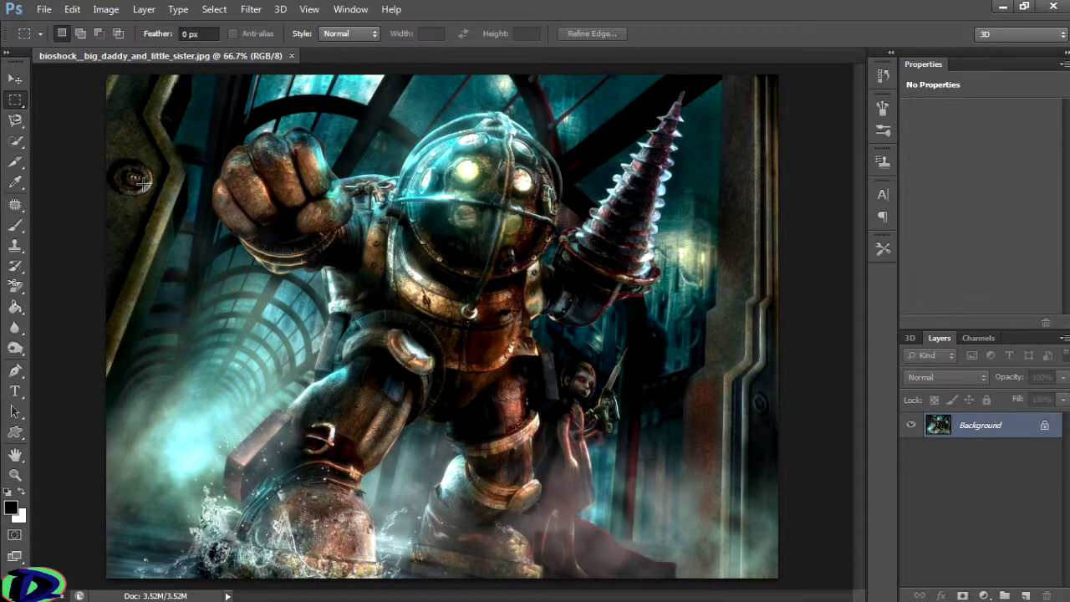
Try a rectangular selection around the diver's raised fist, deselect it and switch the lasso type to the Lasso Tool
drag(126, 101, 334, 201)
click(139, 130)
click(15, 80)
click(20, 122)
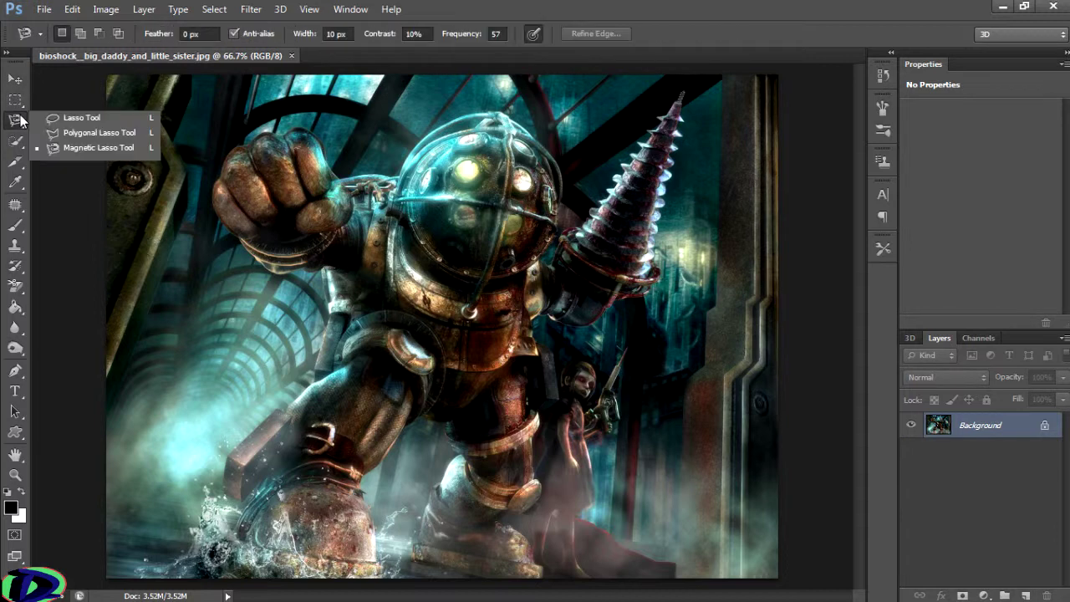
click(81, 117)
click(10, 100)
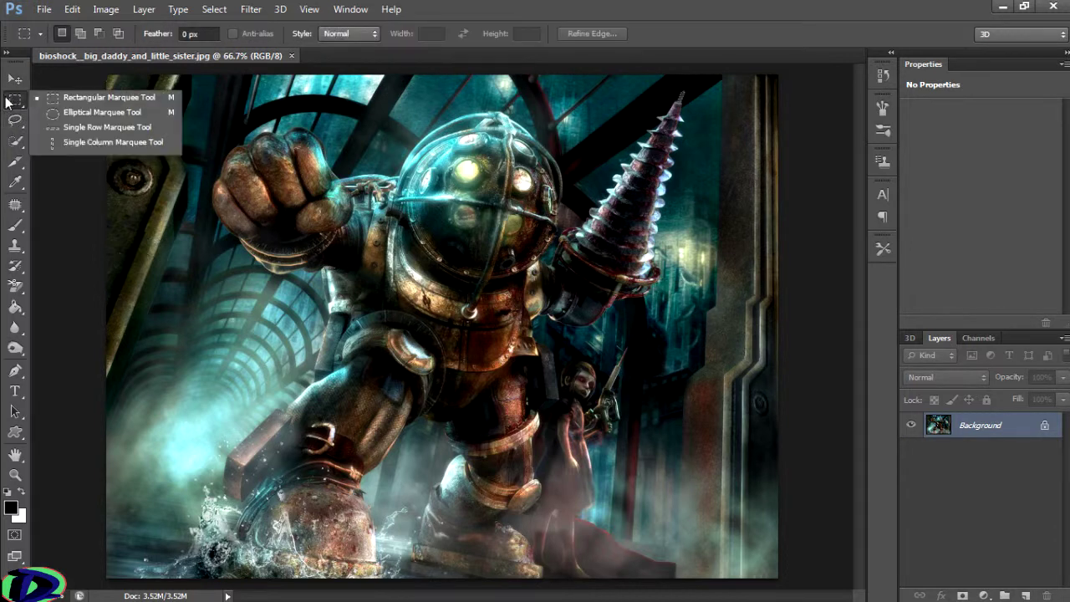
click(14, 80)
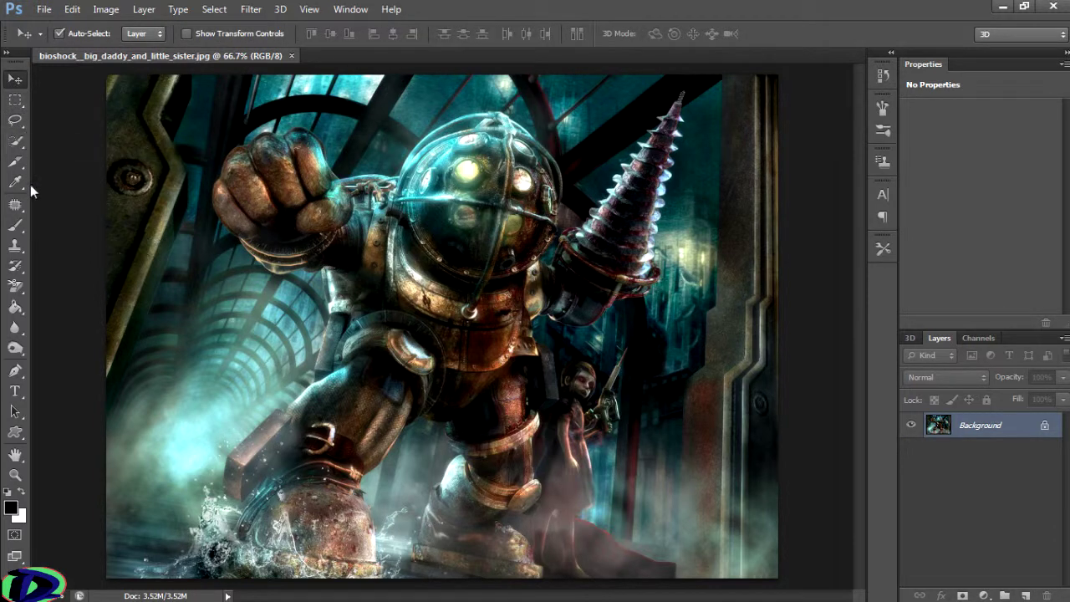
click(15, 121)
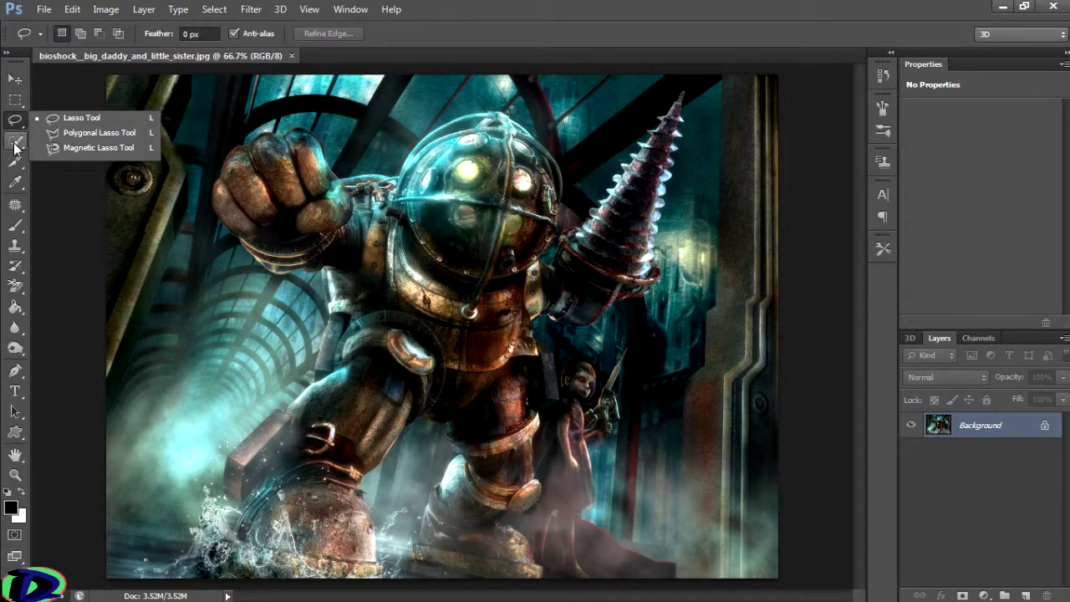
click(15, 142)
click(15, 163)
Sample a dark background colour with the Eyedropper and try to move the Background layer with the Move tool
click(15, 182)
click(182, 104)
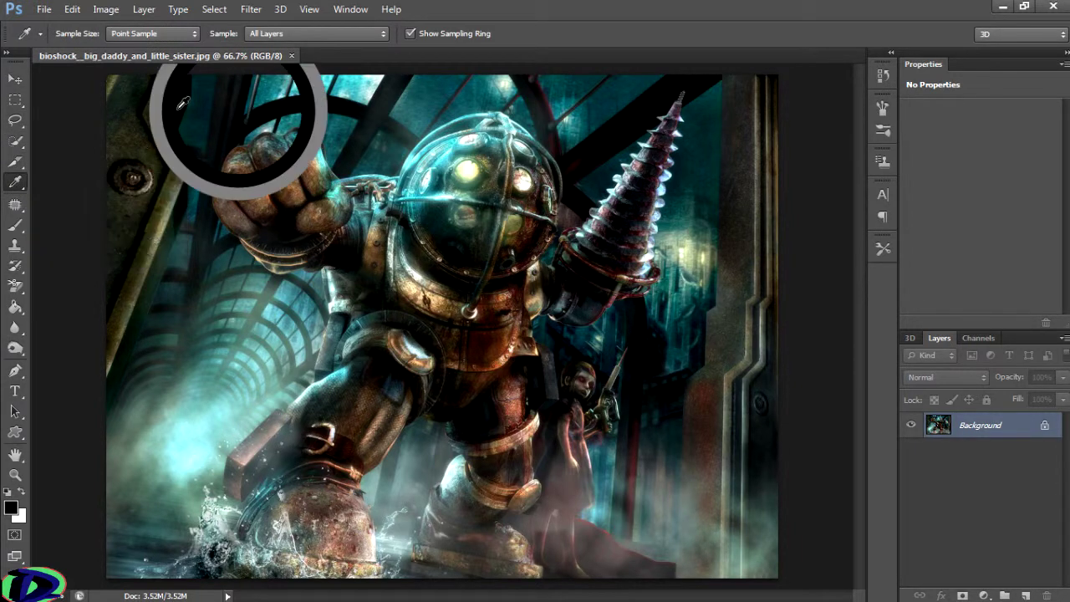
click(15, 79)
drag(268, 99, 270, 171)
click(535, 249)
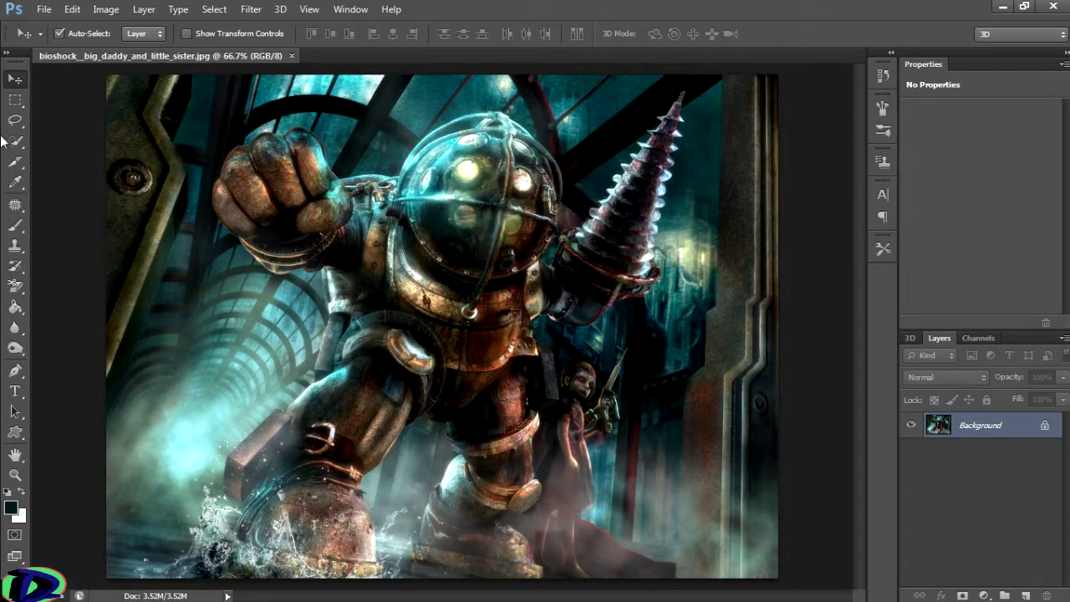
click(12, 141)
click(15, 120)
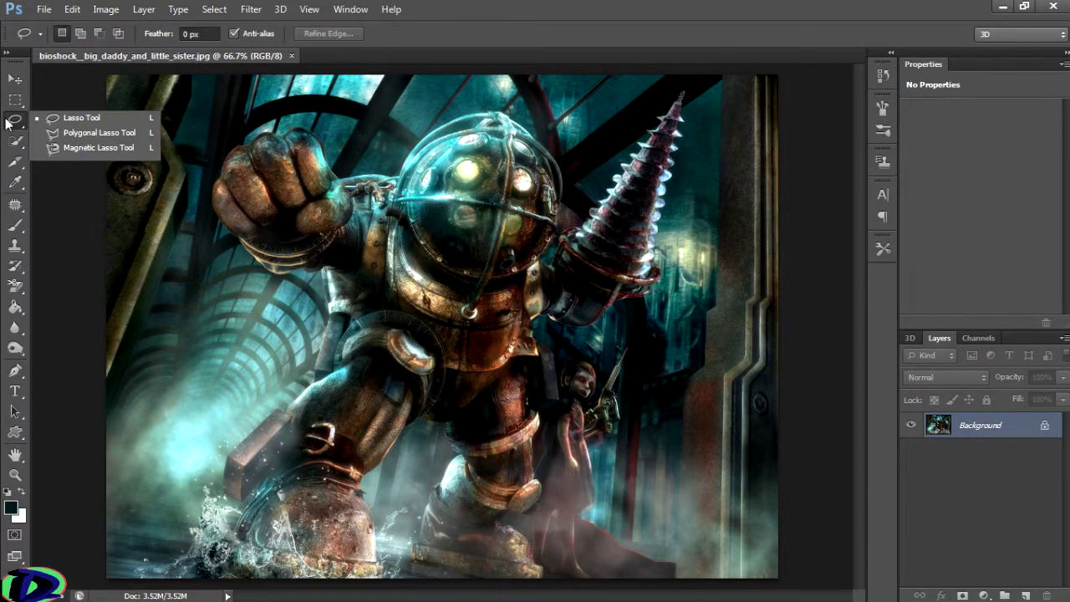
click(15, 79)
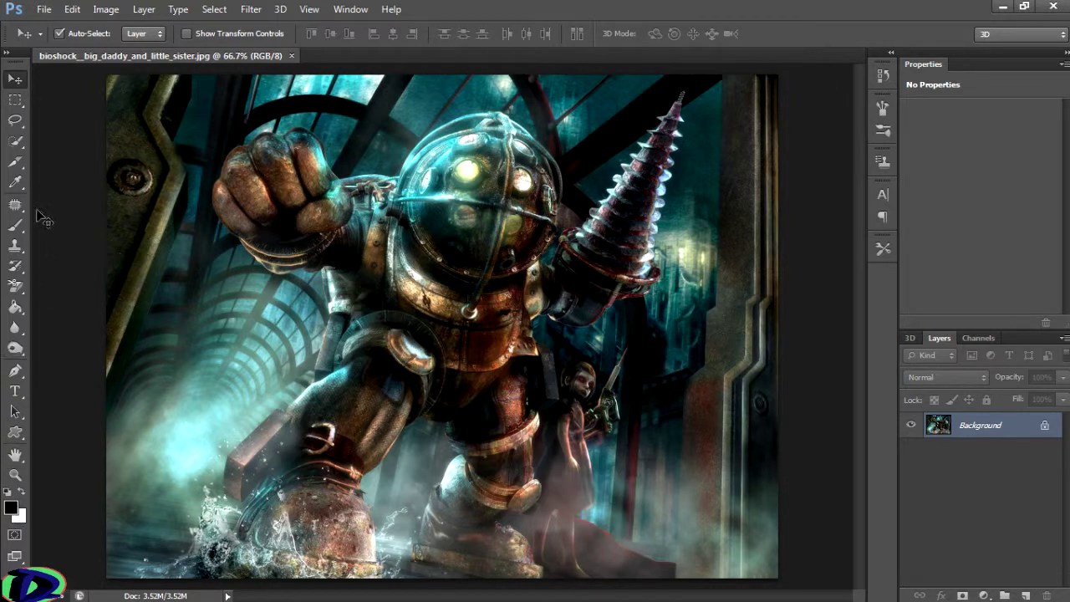
Draw several practice selections over the diver's body with the Rectangular Marquee Tool and deselect them
click(15, 101)
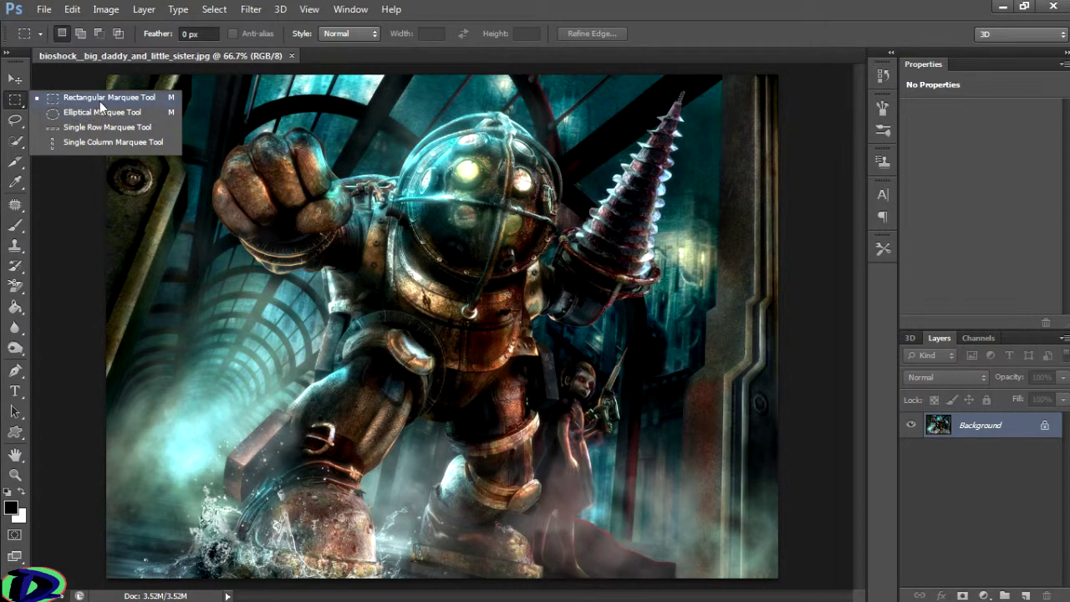
drag(228, 83, 652, 441)
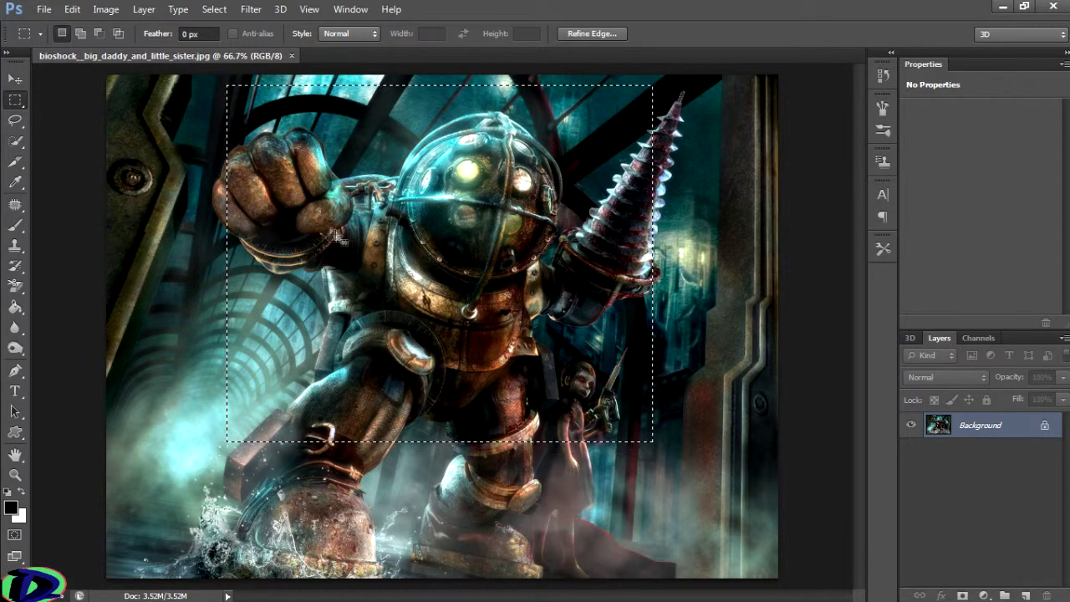
click(249, 259)
drag(248, 259, 764, 521)
click(368, 163)
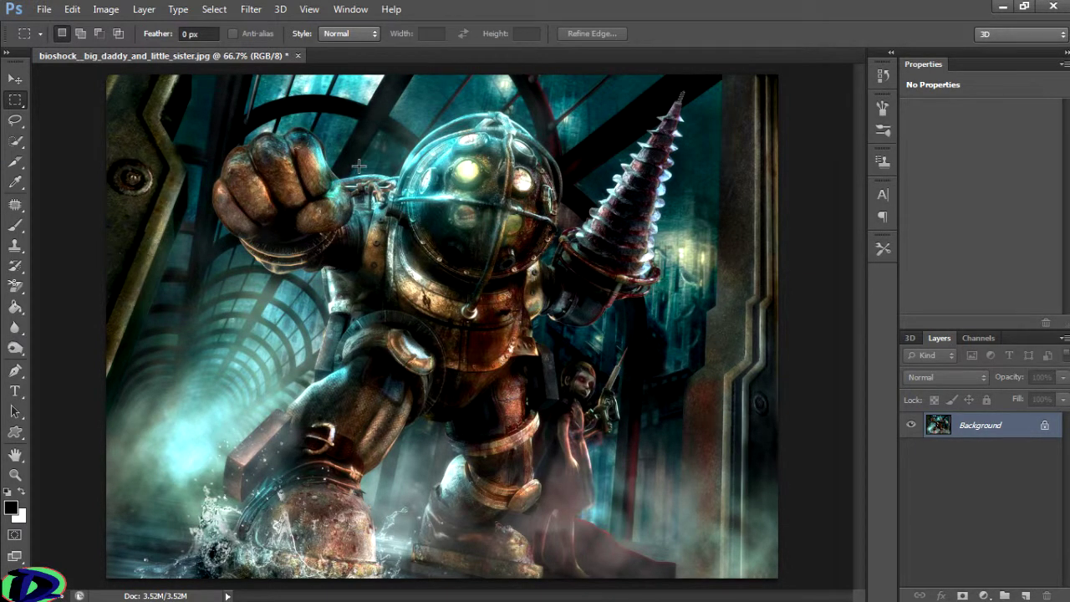
drag(350, 127, 665, 440)
click(51, 129)
Draw practice oval selections around the diver's raised fist with the Elliptical Marquee Tool
right_click(14, 101)
click(42, 118)
drag(338, 146, 117, 189)
click(274, 126)
drag(242, 221, 275, 127)
Select a one-pixel row across the picture at the diver's waist with the Single Row Marquee Tool
right_click(15, 101)
click(85, 125)
drag(373, 115, 365, 313)
click(365, 310)
click(341, 347)
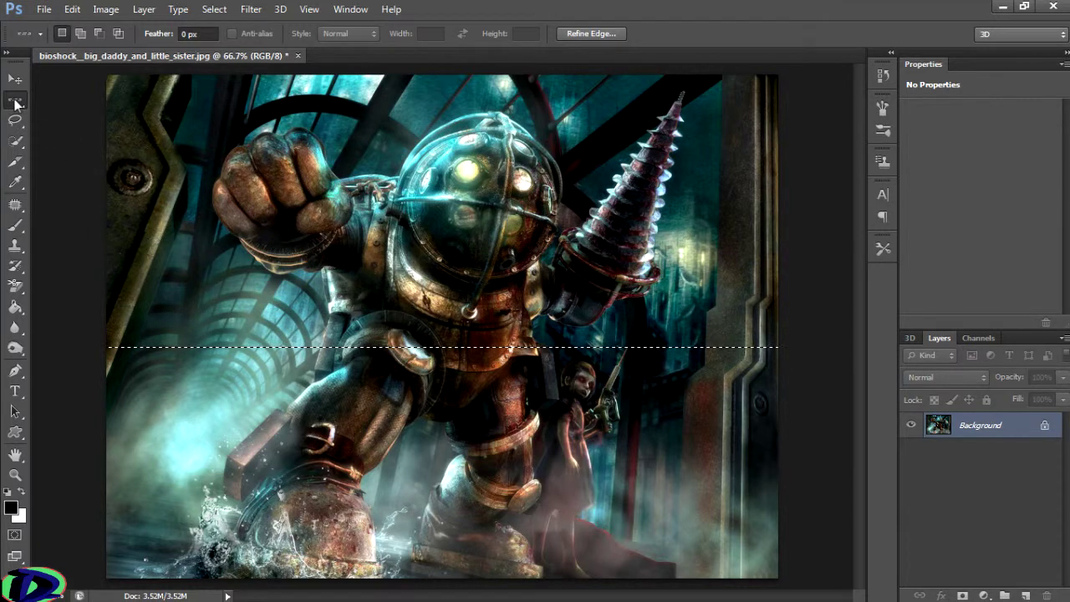
Select one-pixel columns at several places with the Single Column Marquee Tool, ending with one through the drill
right_click(15, 100)
click(84, 144)
click(434, 171)
click(369, 161)
click(281, 157)
click(612, 175)
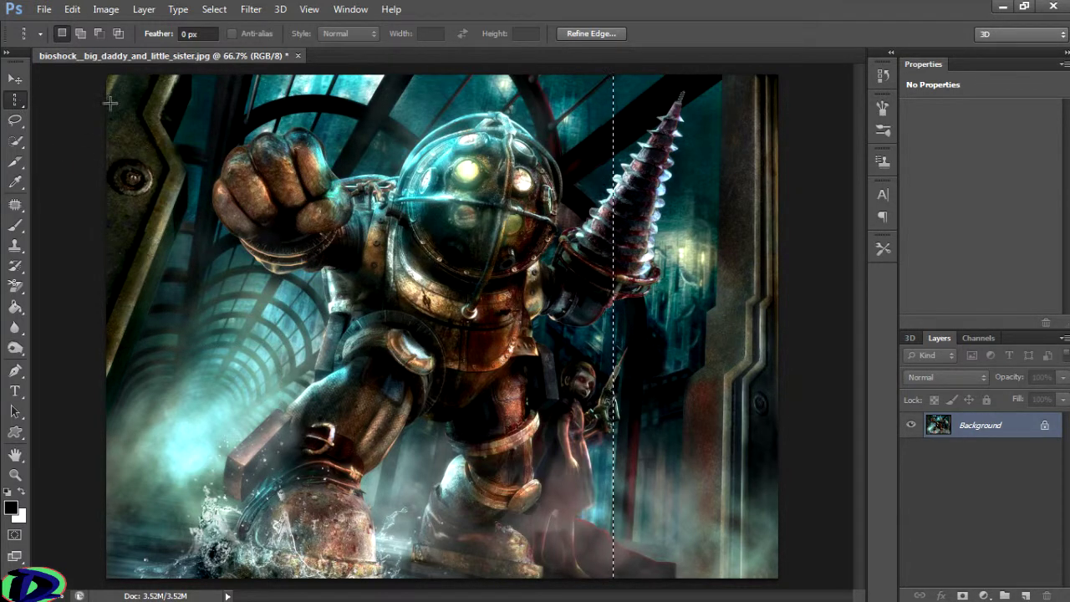
Switch the marquee type back to the Rectangular Marquee Tool, keeping the column selection
right_click(16, 103)
click(52, 101)
right_click(16, 103)
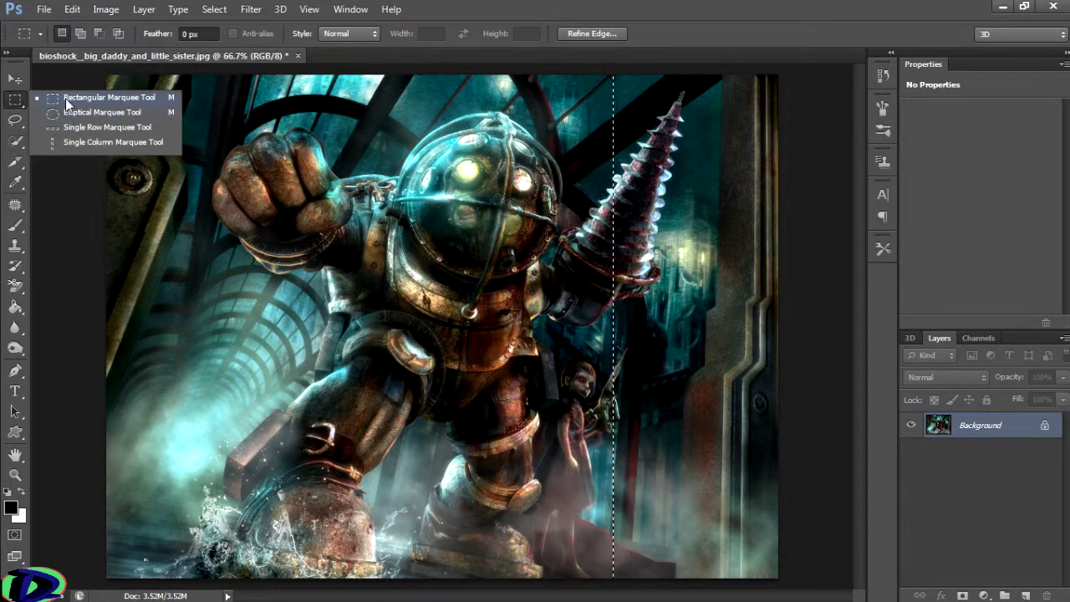
click(22, 106)
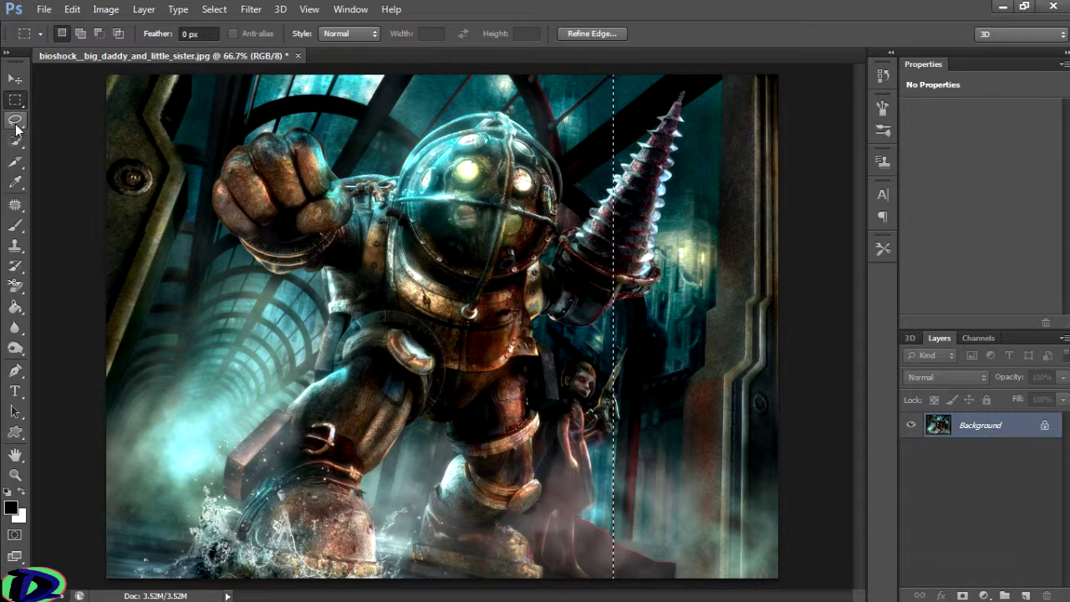
click(16, 144)
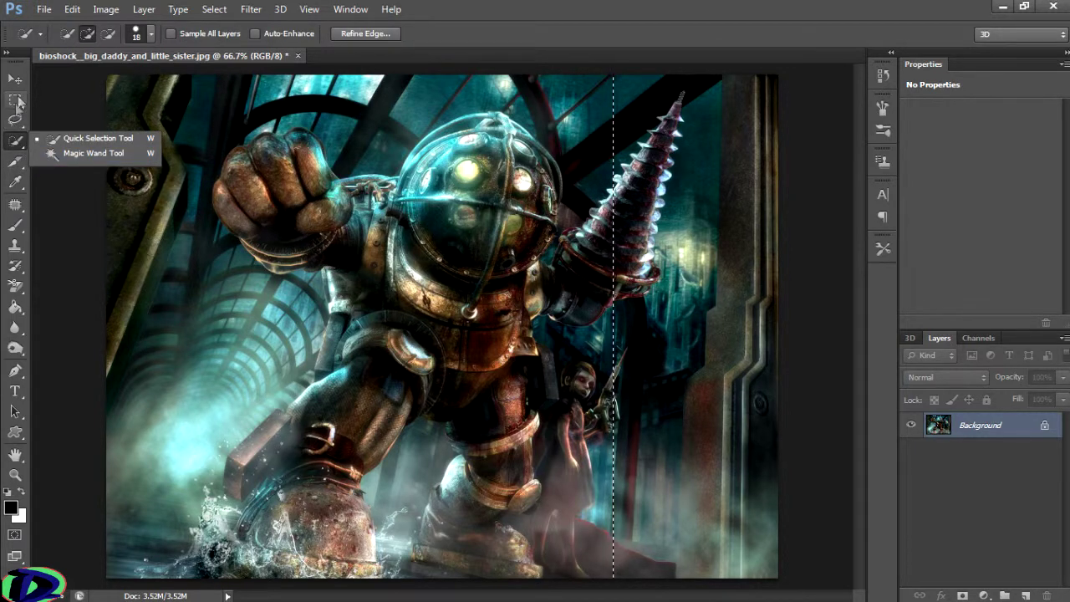
click(15, 161)
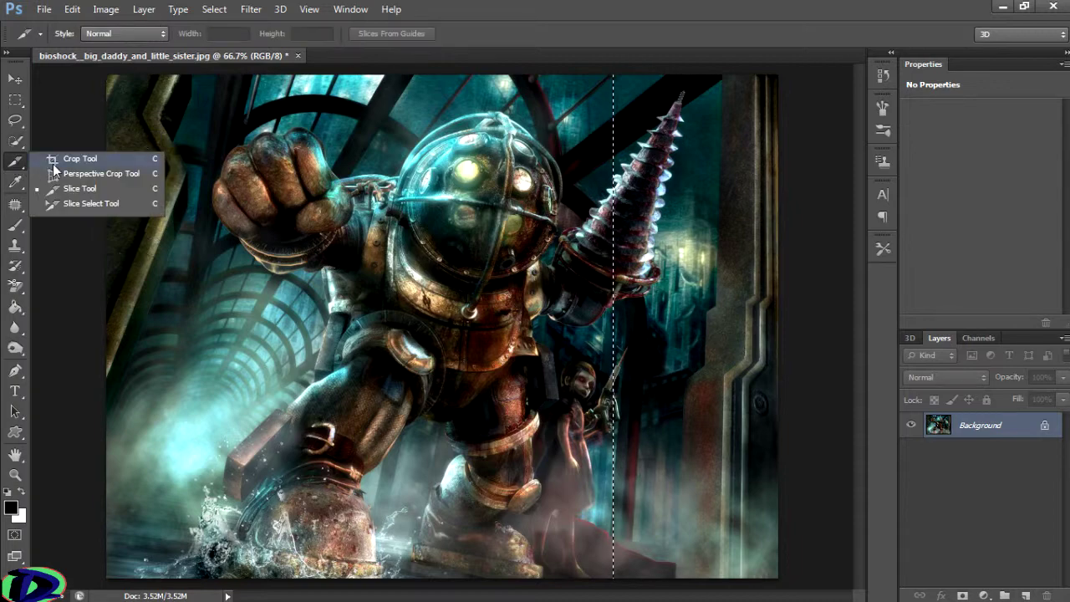
click(59, 155)
drag(244, 109, 259, 150)
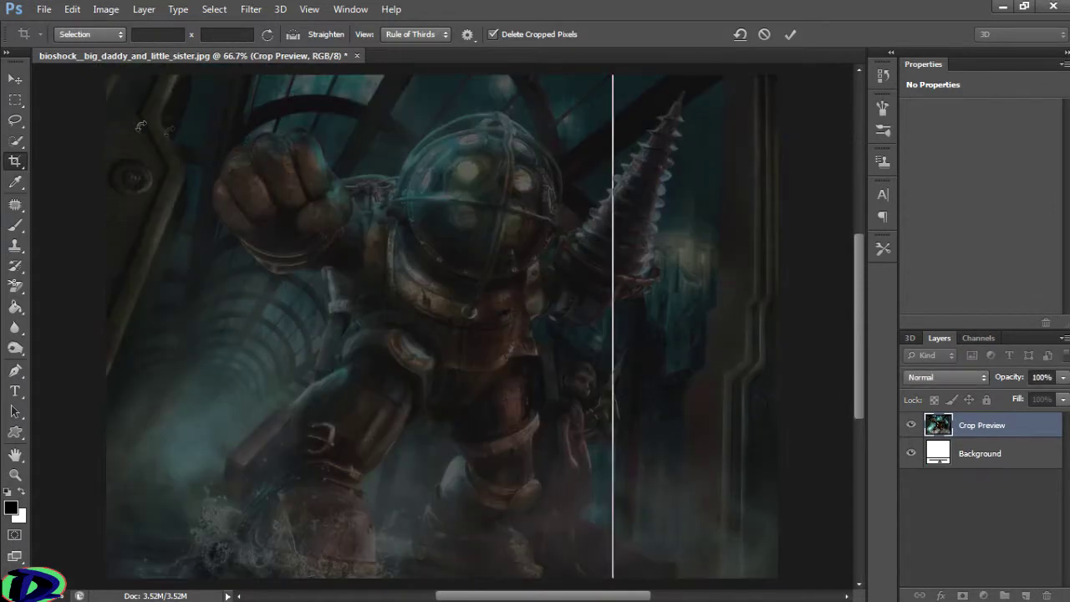
right_click(24, 163)
click(17, 100)
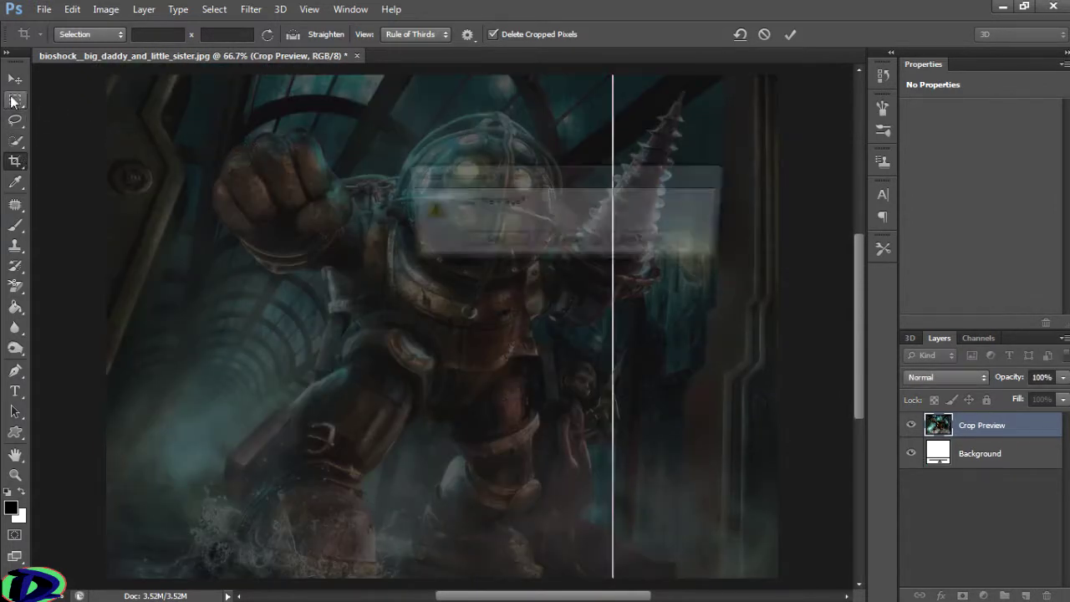
click(568, 240)
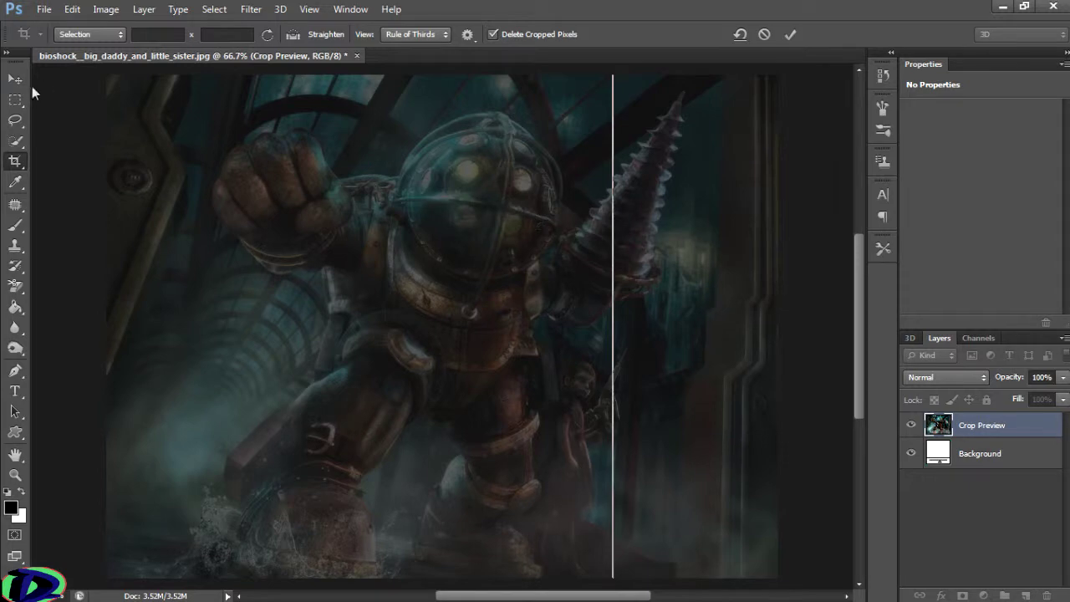
click(16, 100)
click(644, 241)
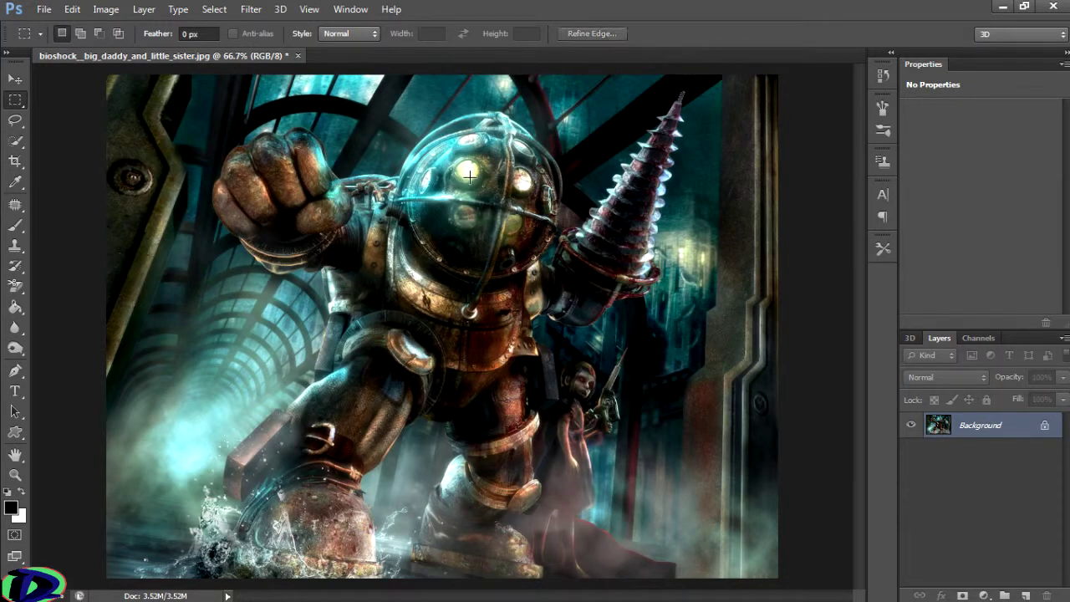
click(15, 181)
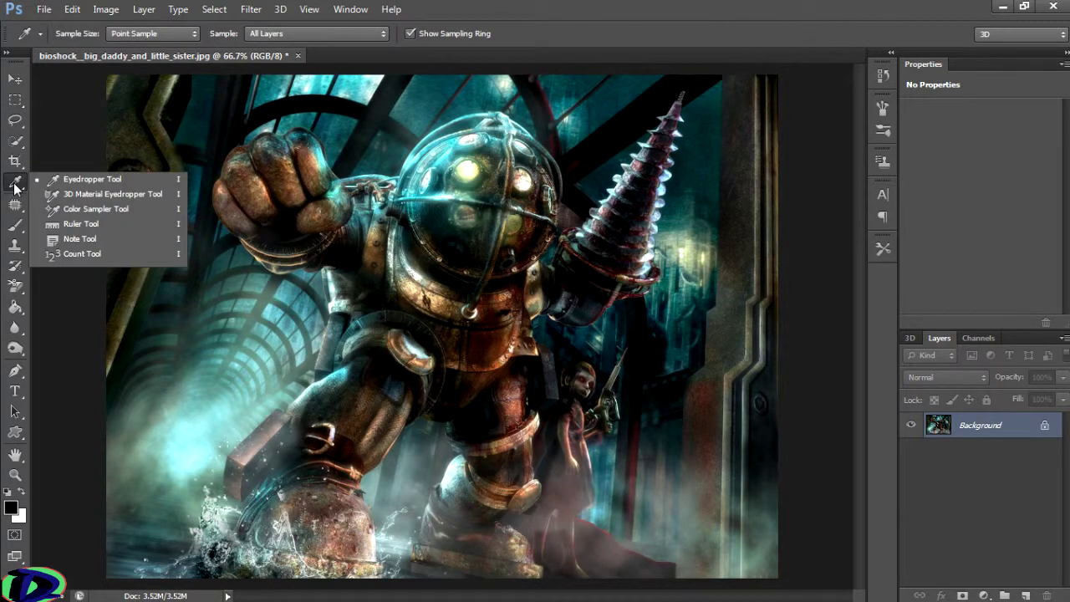
click(14, 167)
click(59, 173)
click(14, 160)
click(50, 160)
drag(271, 129, 201, 197)
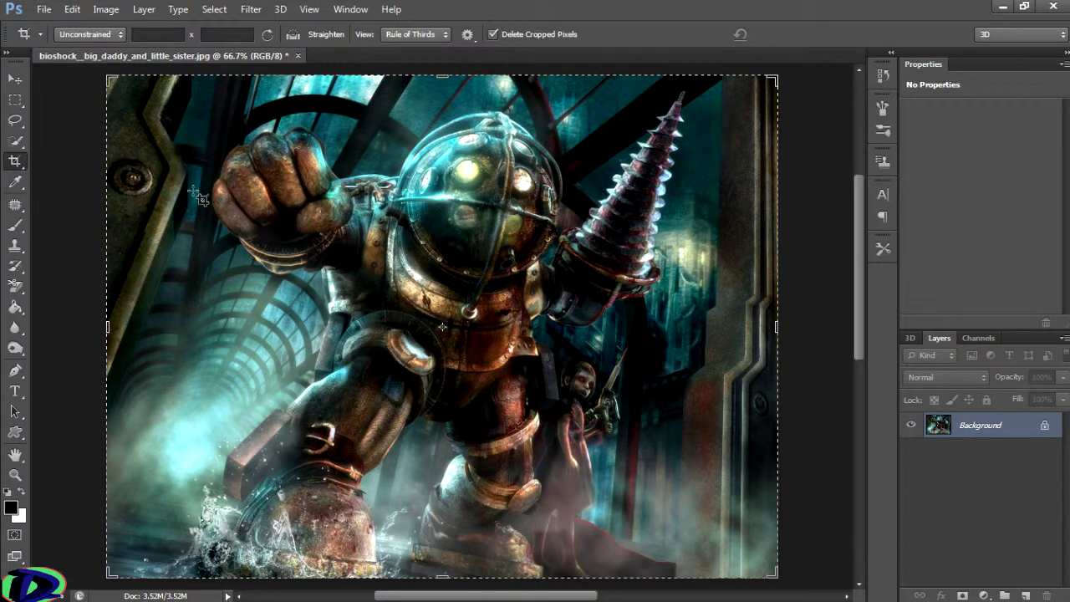
key(m)
click(649, 242)
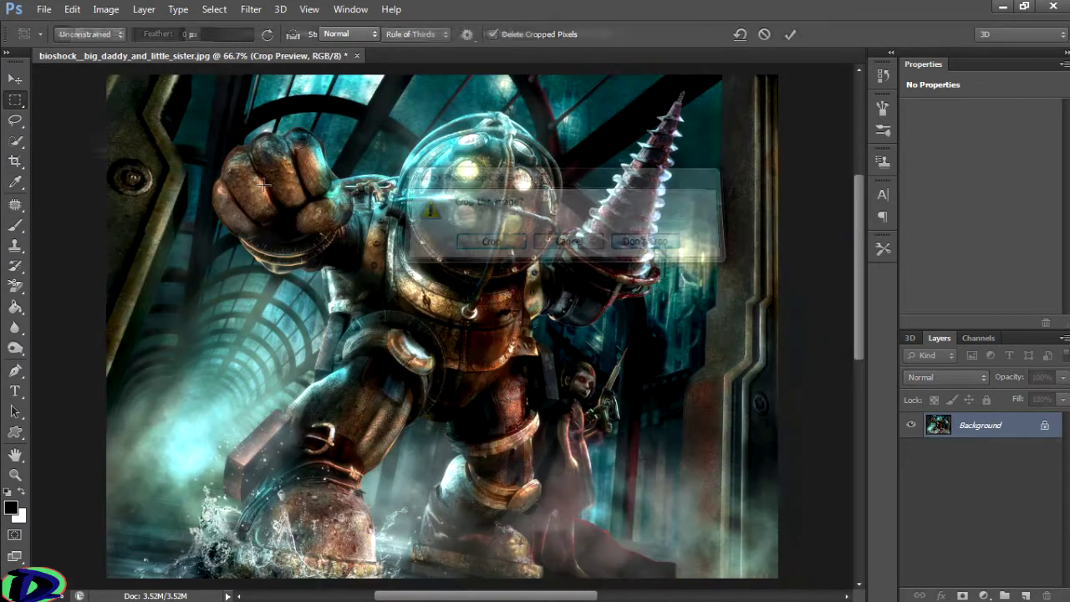
Draw a crop frame around the diver's helmet with the Crop Tool
click(16, 182)
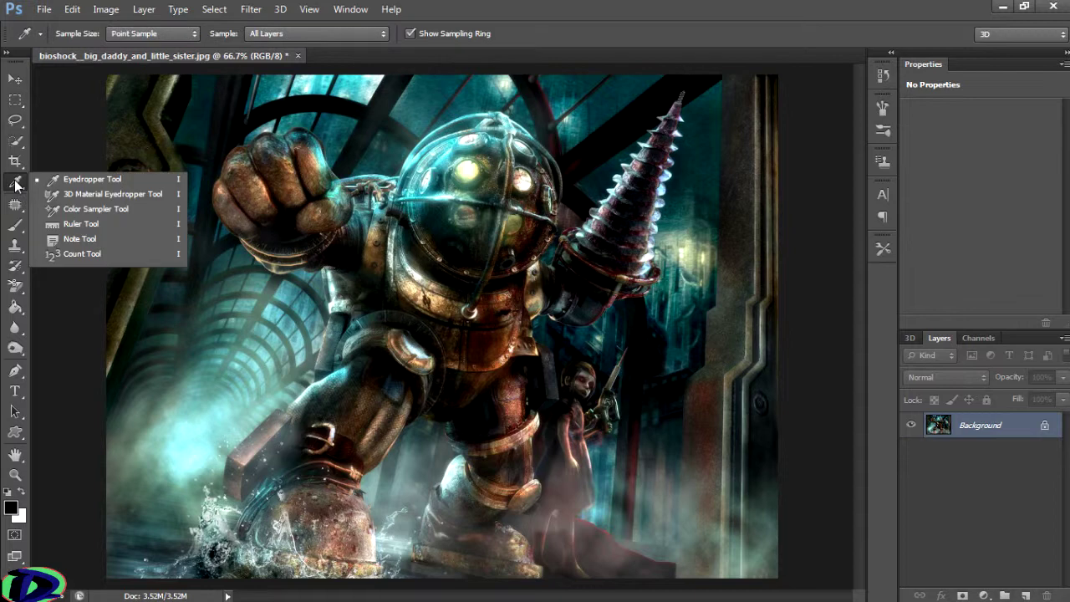
click(24, 168)
click(55, 174)
click(15, 162)
click(55, 158)
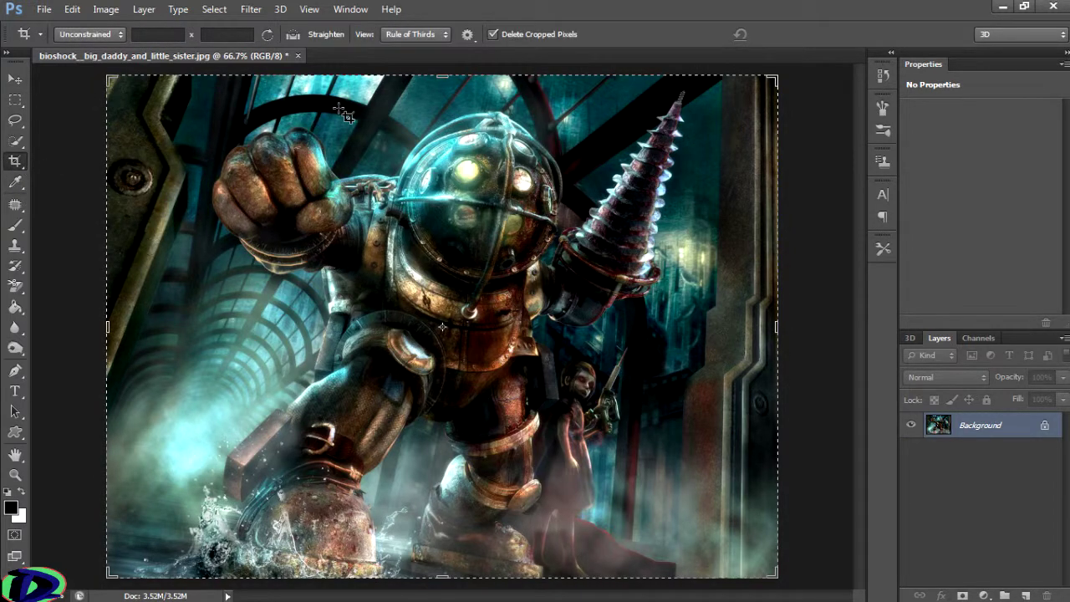
drag(349, 93, 571, 279)
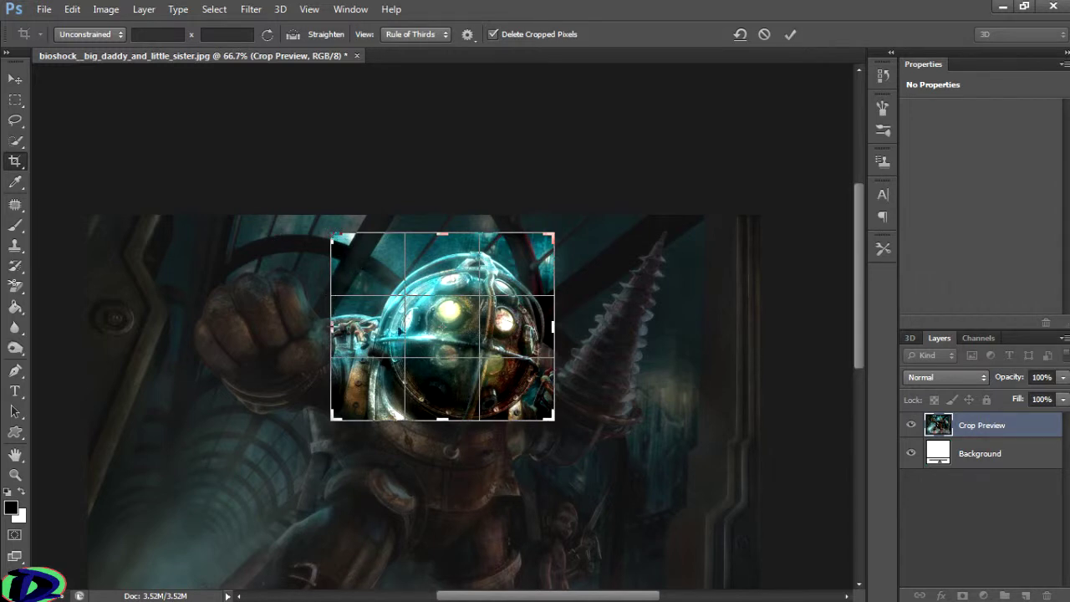
Tighten the side and top edges of the crop frame around the helmet and apply the crop
drag(330, 317, 348, 320)
drag(439, 231, 438, 240)
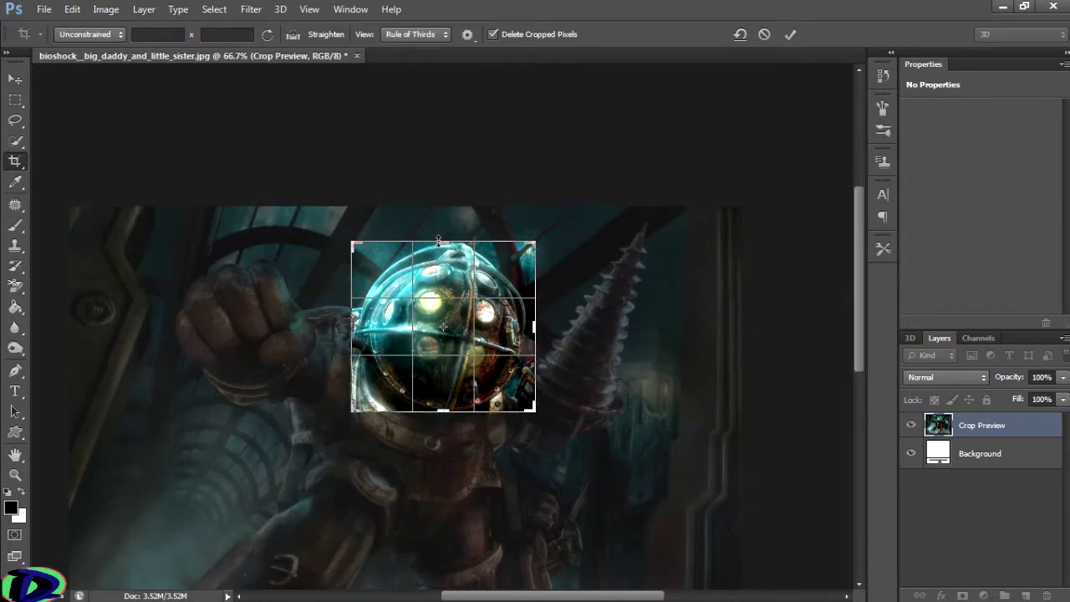
click(15, 99)
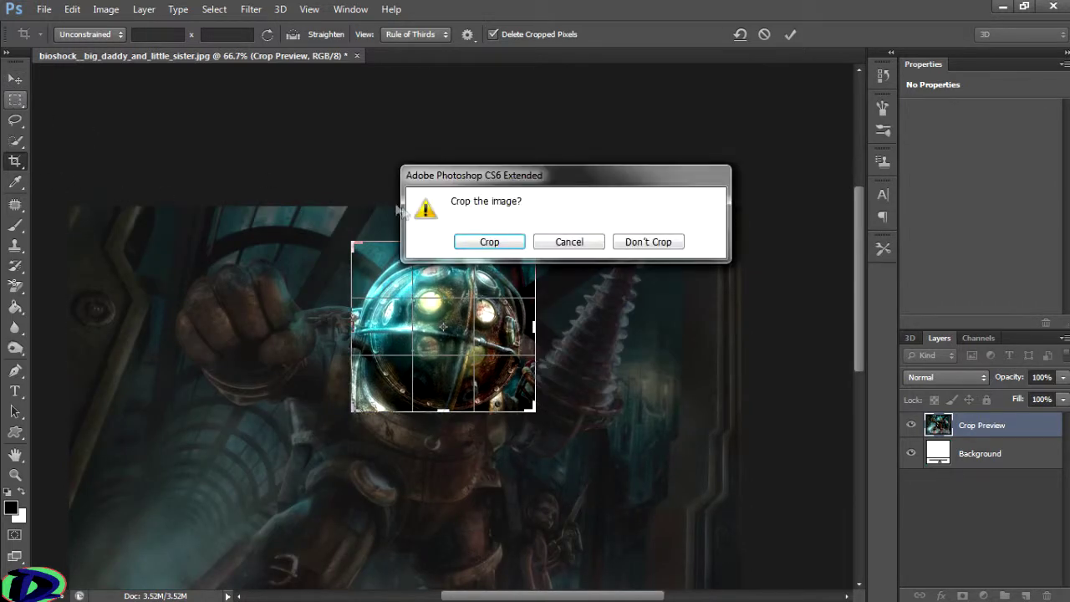
click(490, 243)
Draw practice rectangular selections across the cropped helmet picture and clear them
drag(187, 162, 643, 474)
click(642, 474)
drag(260, 156, 785, 451)
click(563, 336)
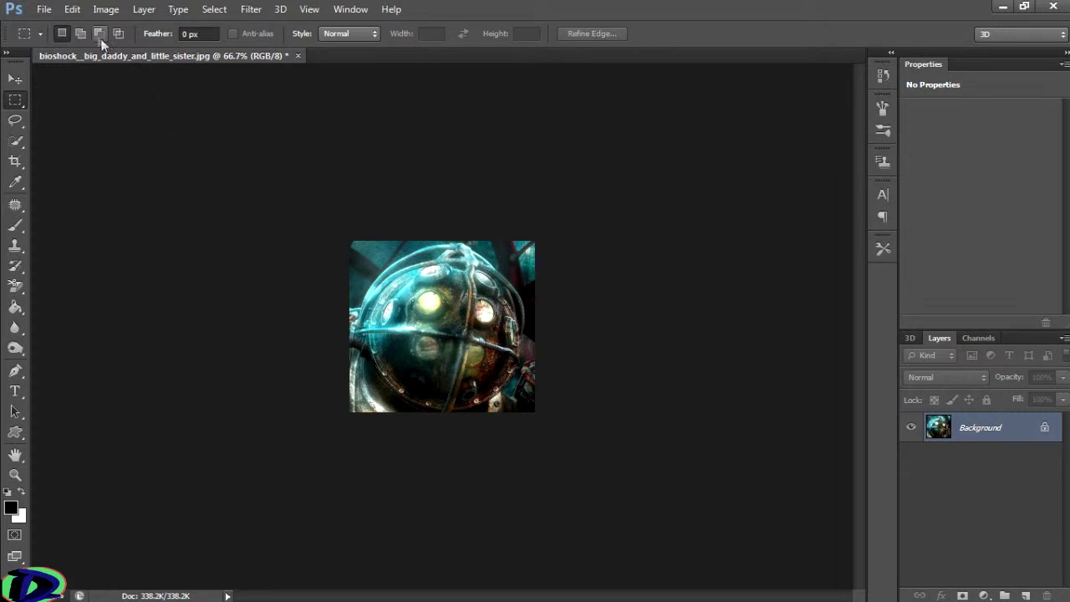
Start a new document and set its width and height units to inches
click(41, 10)
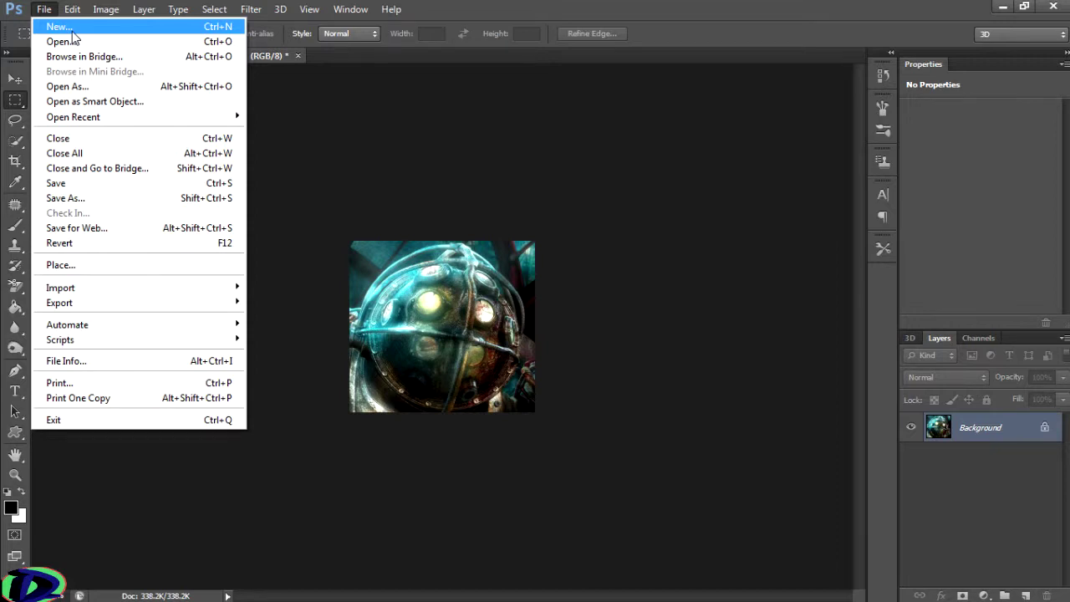
click(72, 34)
key(Tab)
key(Tab)
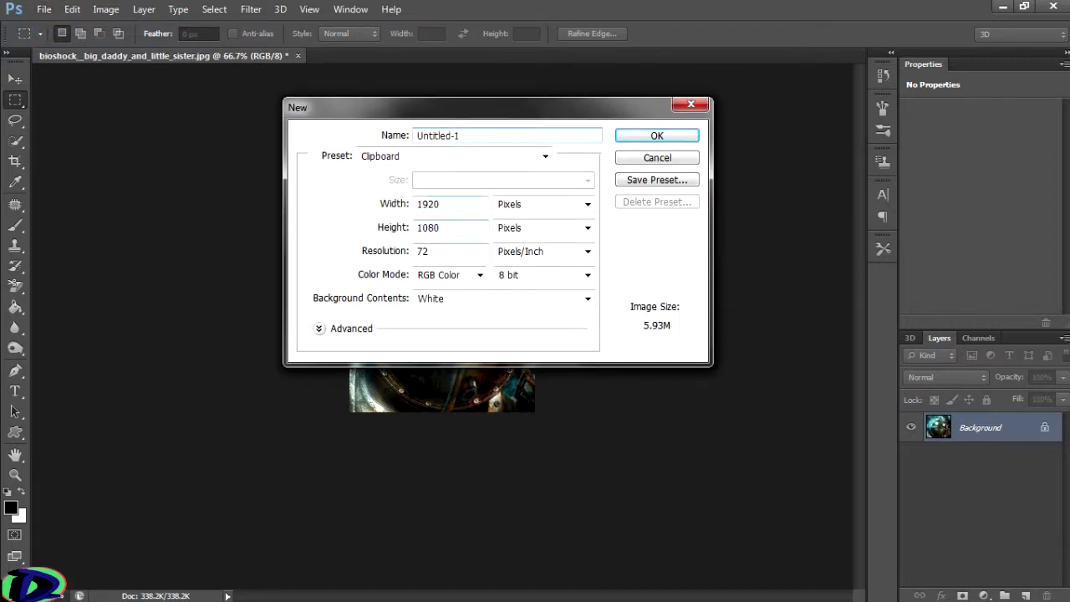
click(554, 210)
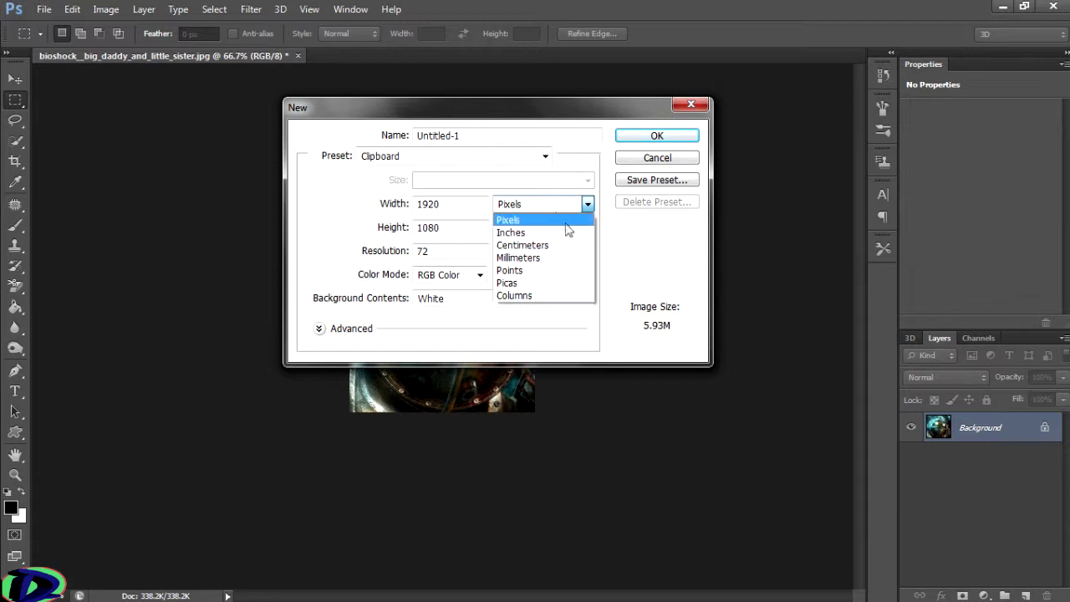
click(443, 210)
double_click(435, 205)
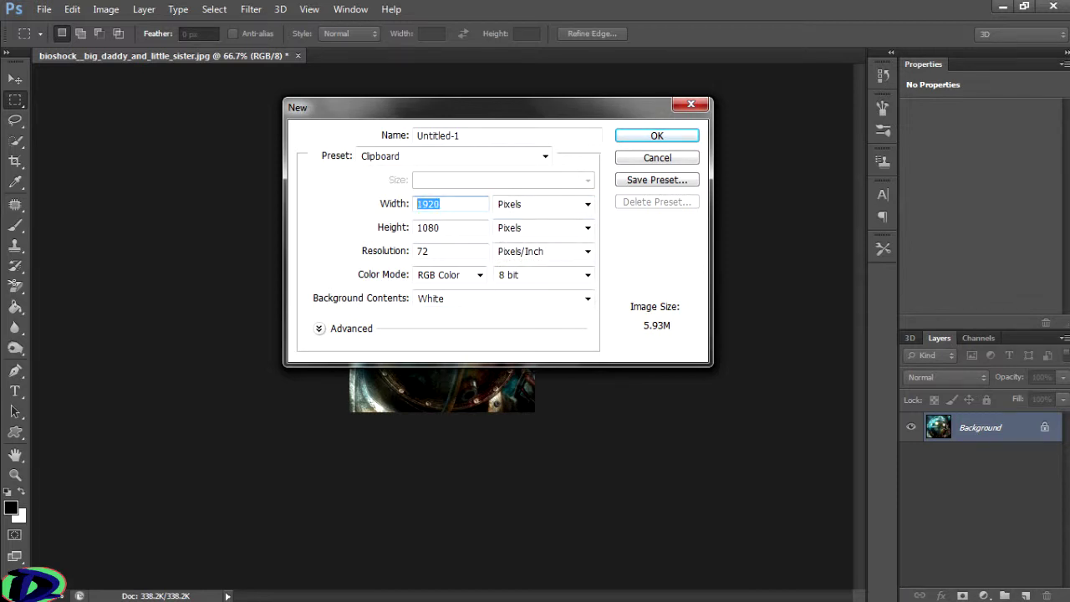
click(513, 209)
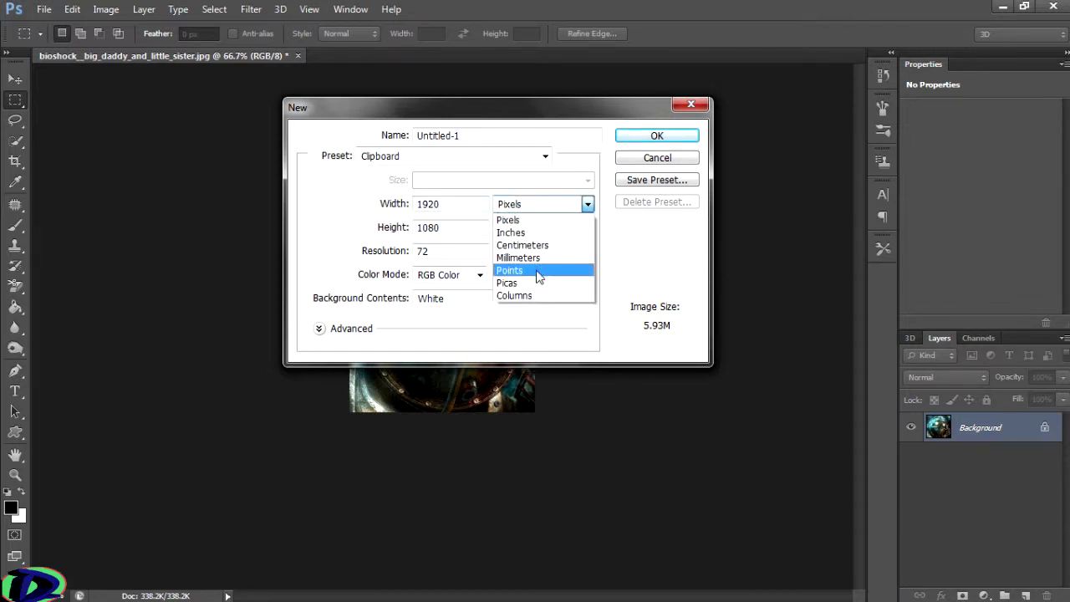
click(511, 232)
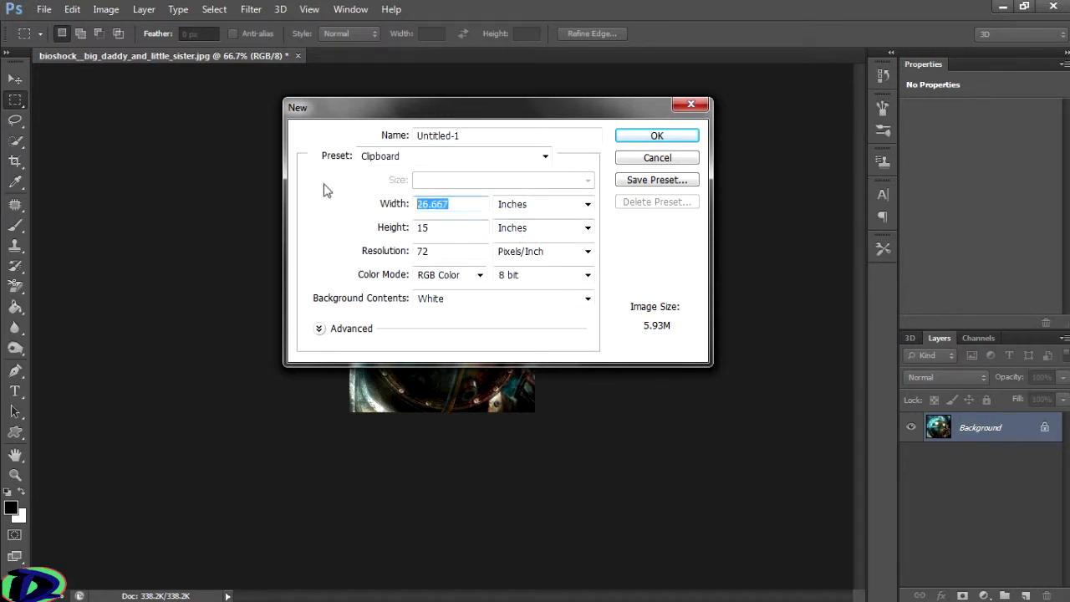
Set the new document to 10 by 10 inches at 300 pixels/inch and create it
text(10)
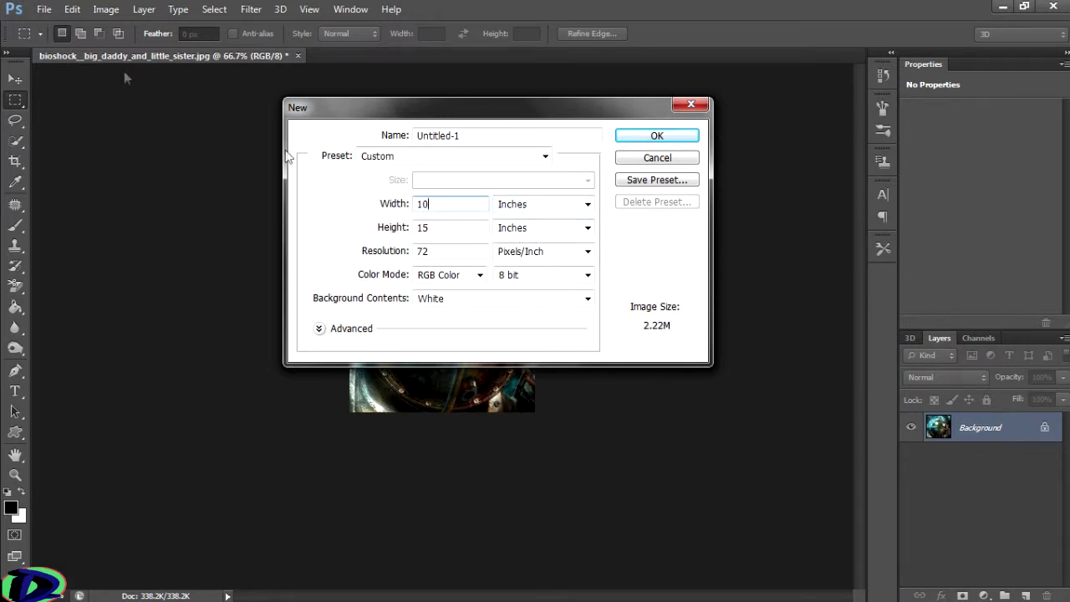
key(Tab)
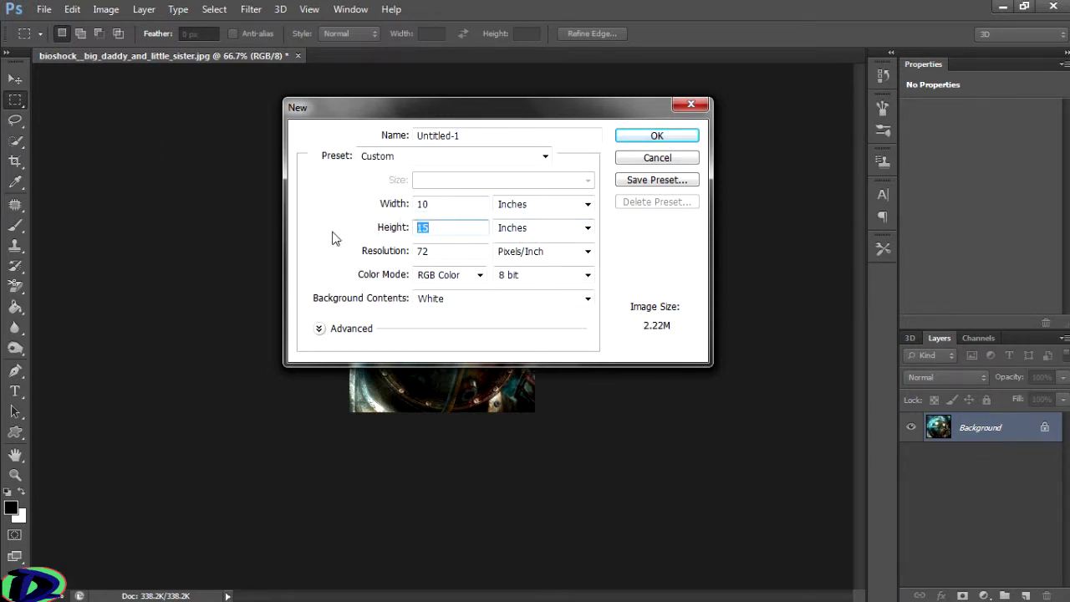
text(10)
key(Tab)
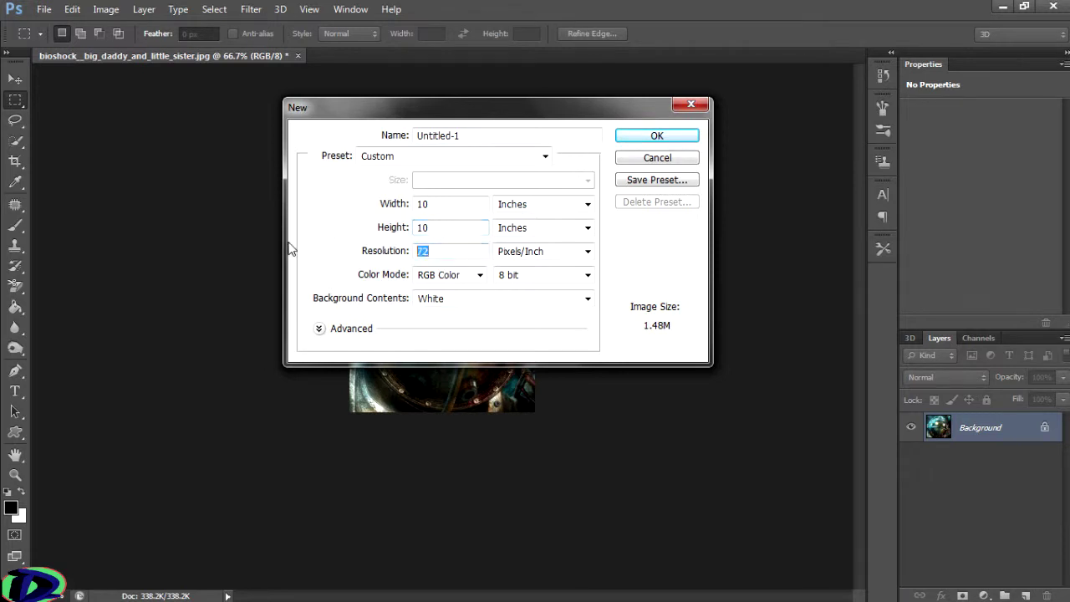
text(300)
key(Return)
Draw practice rectangular selections on the blank canvas and clear them
mouse_move(262, 202)
mouse_down()
mouse_move(394, 321)
mouse_move(385, 306)
mouse_up()
mouse_move(342, 261)
mouse_down()
mouse_move(421, 331)
mouse_move(583, 436)
mouse_up()
click(439, 330)
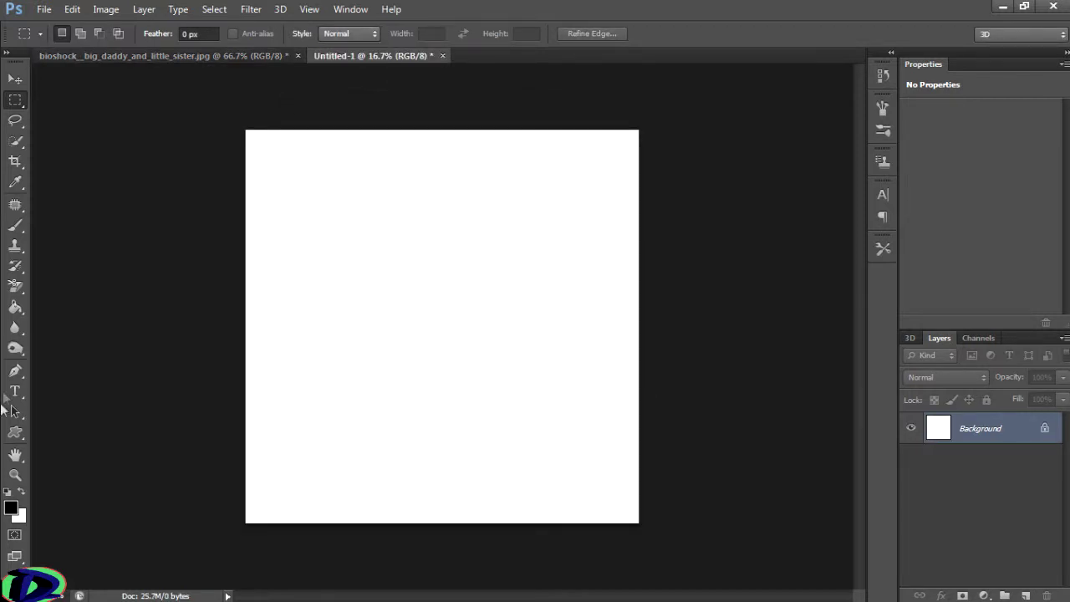
Compare the blank document's display at Actual Pixels and at Print Size
double_click(17, 475)
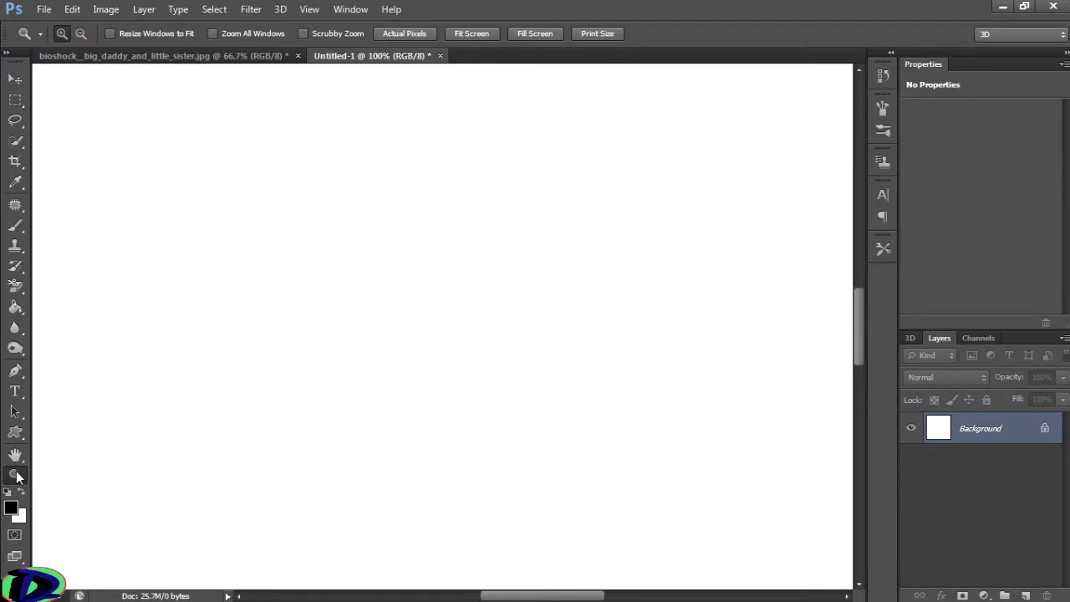
scroll(681, 262, up, 3)
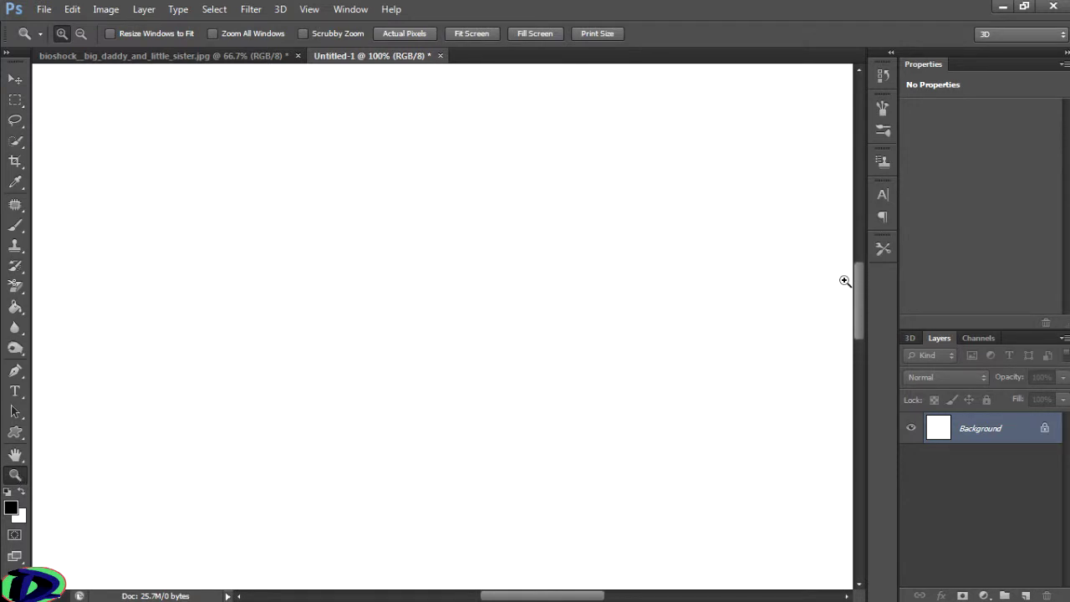
drag(859, 273, 836, 276)
click(595, 33)
drag(853, 260, 834, 275)
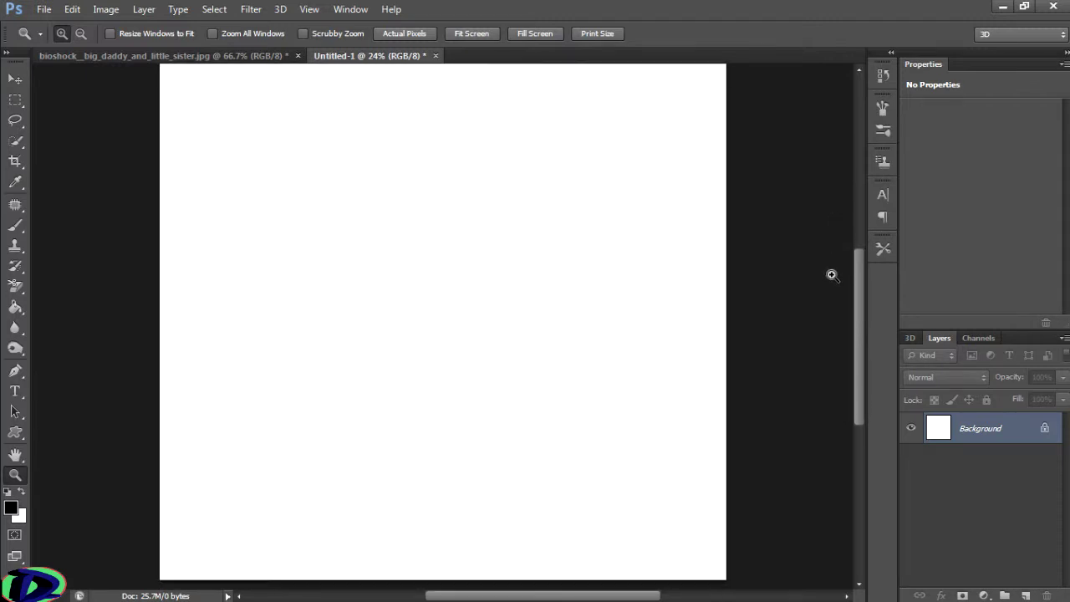
click(387, 36)
scroll(375, 119, up, 3)
click(595, 34)
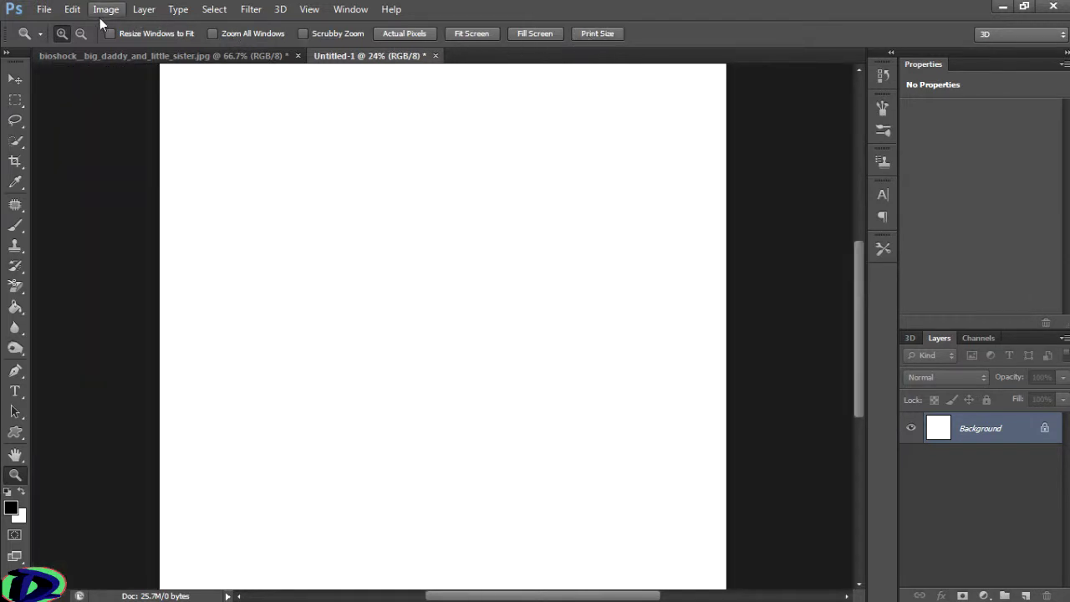
Bring the cropped helmet picture into the blank document with the Move Tool and place it near the canvas's upper-left corner
click(138, 55)
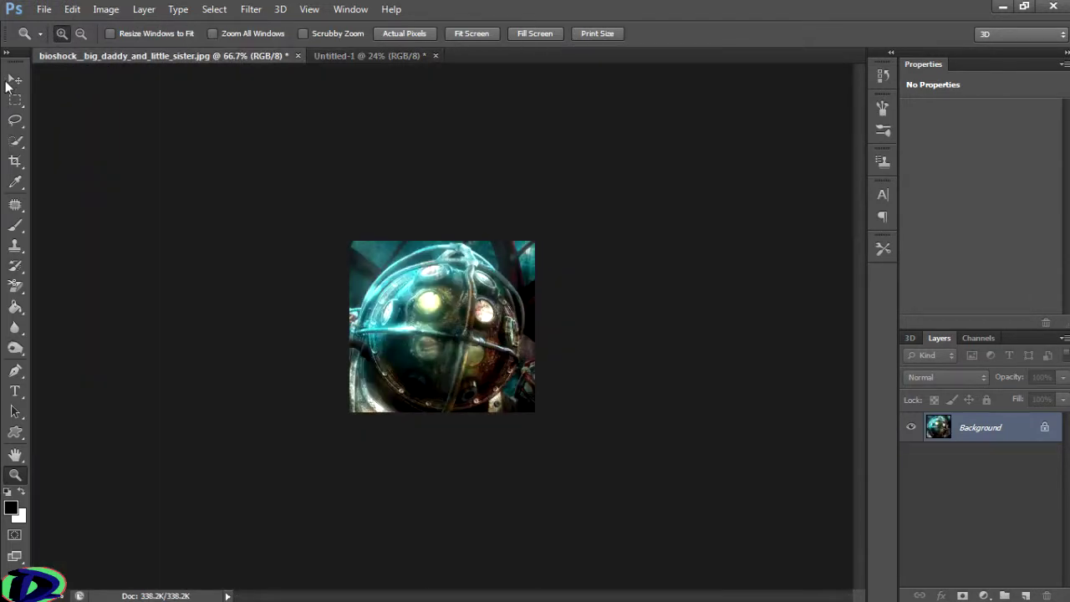
key(v)
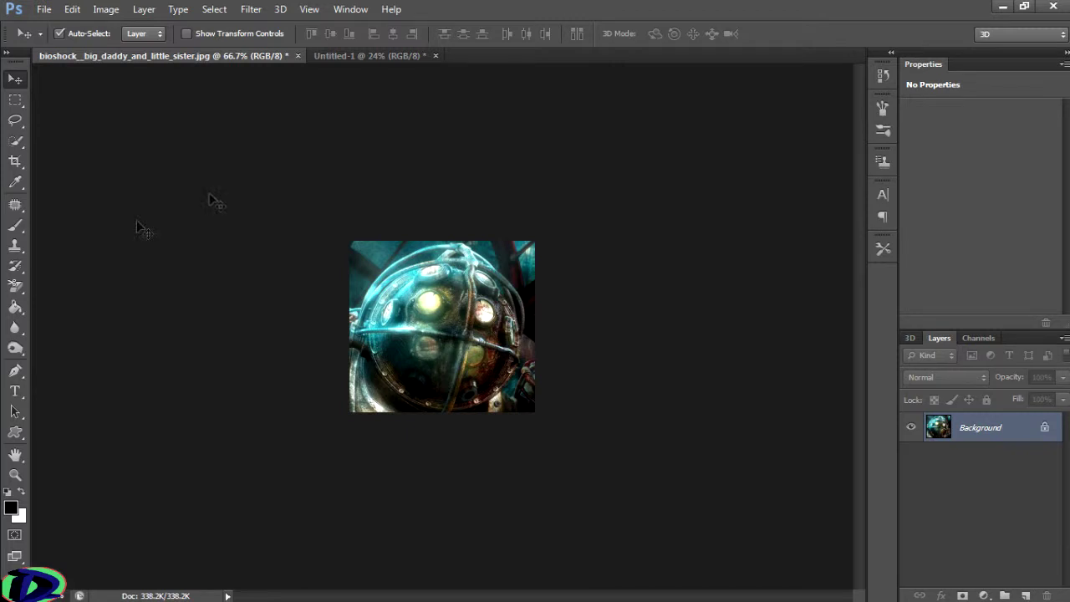
drag(418, 326, 421, 209)
mouse_move(856, 284)
mouse_down()
mouse_move(856, 221)
mouse_move(864, 370)
mouse_move(855, 270)
mouse_up()
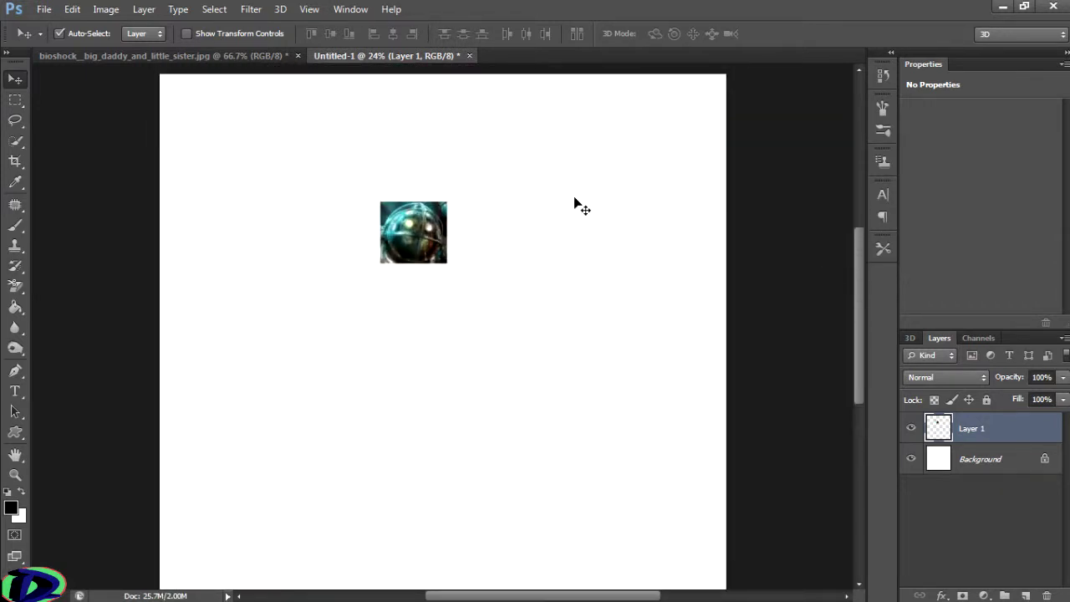
drag(383, 207, 231, 114)
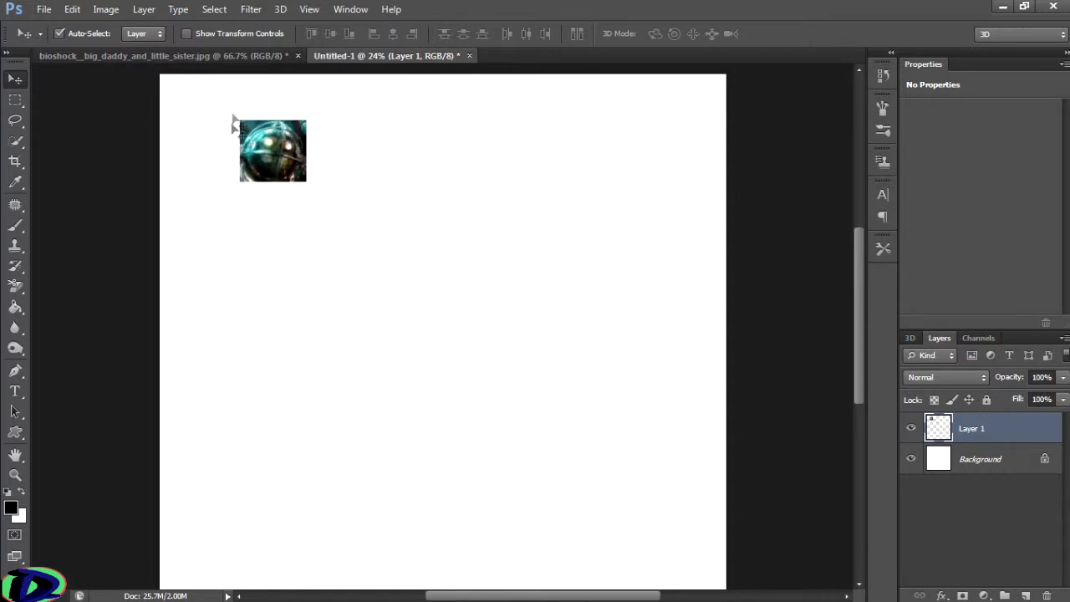
Zoom in on the placed helmet picture to about 246%
click(18, 476)
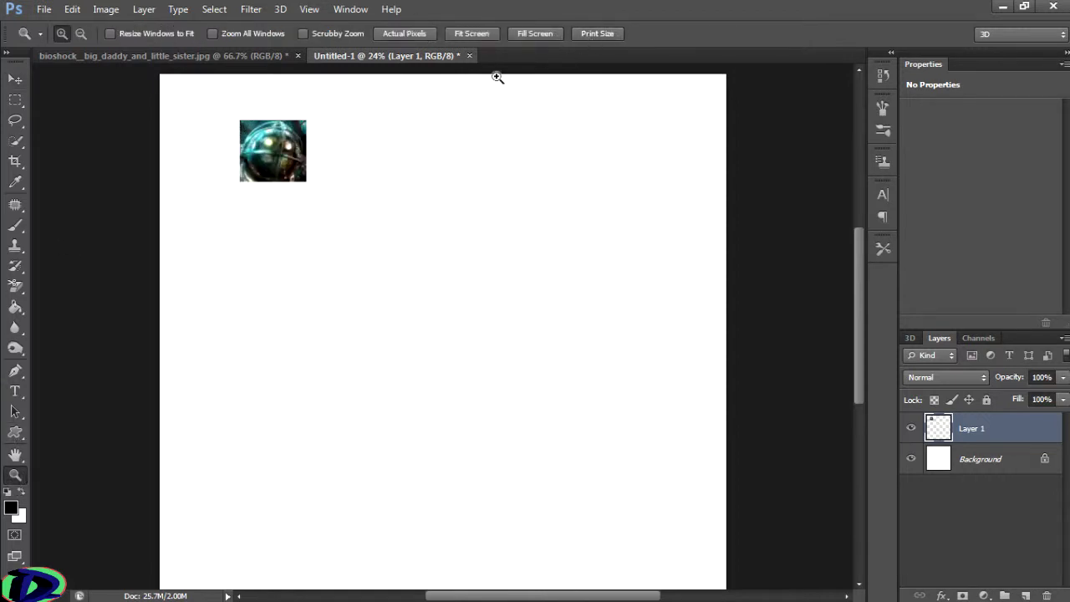
click(248, 110)
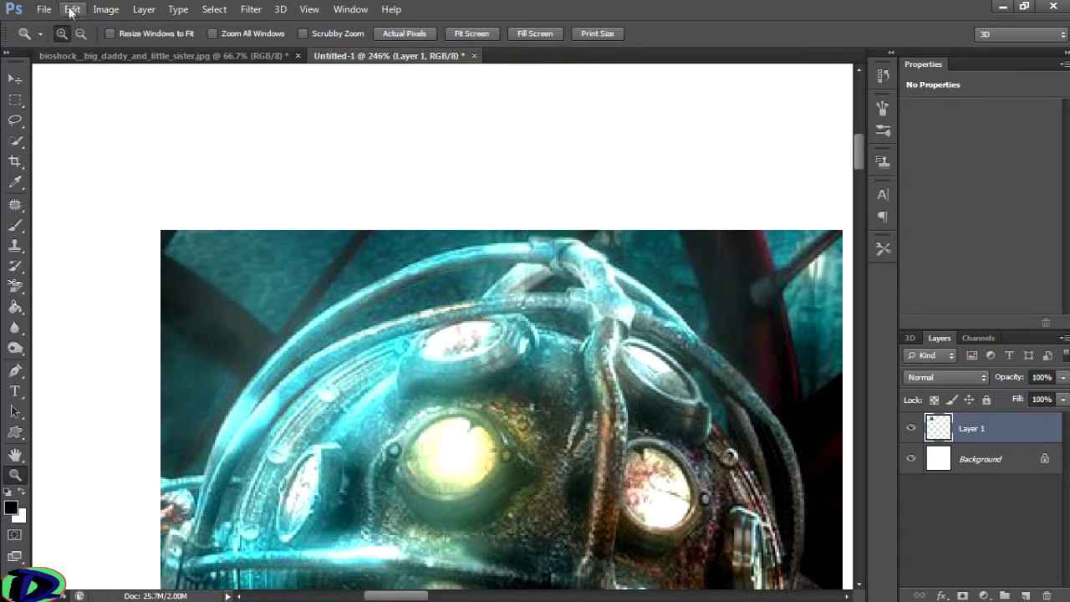
Compare the document with the placed helmet picture at 100% Actual Pixels and at Print Size
scroll(299, 304, down, 2)
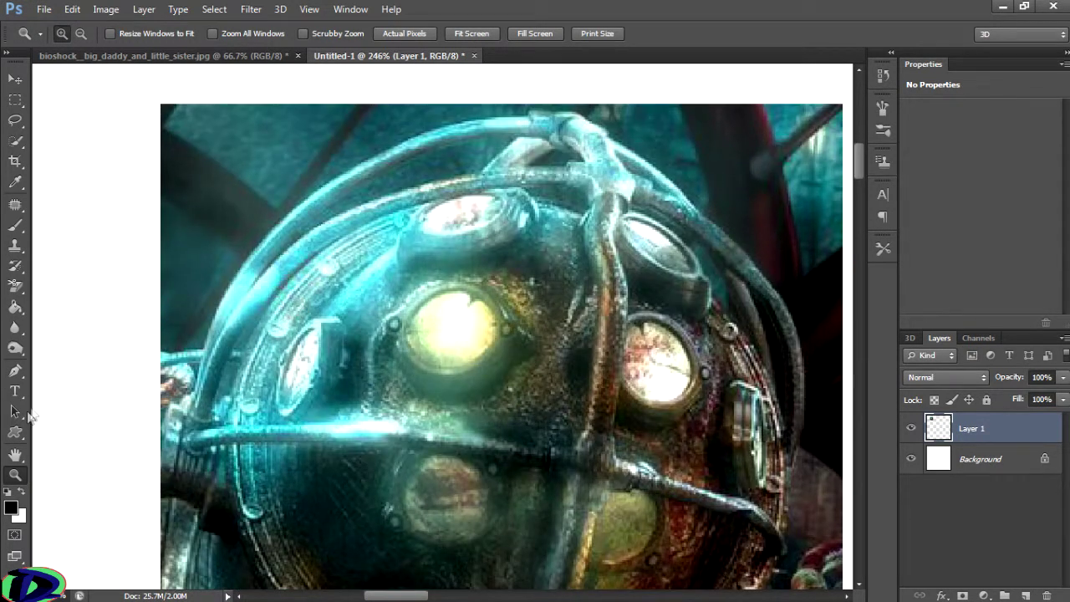
double_click(18, 477)
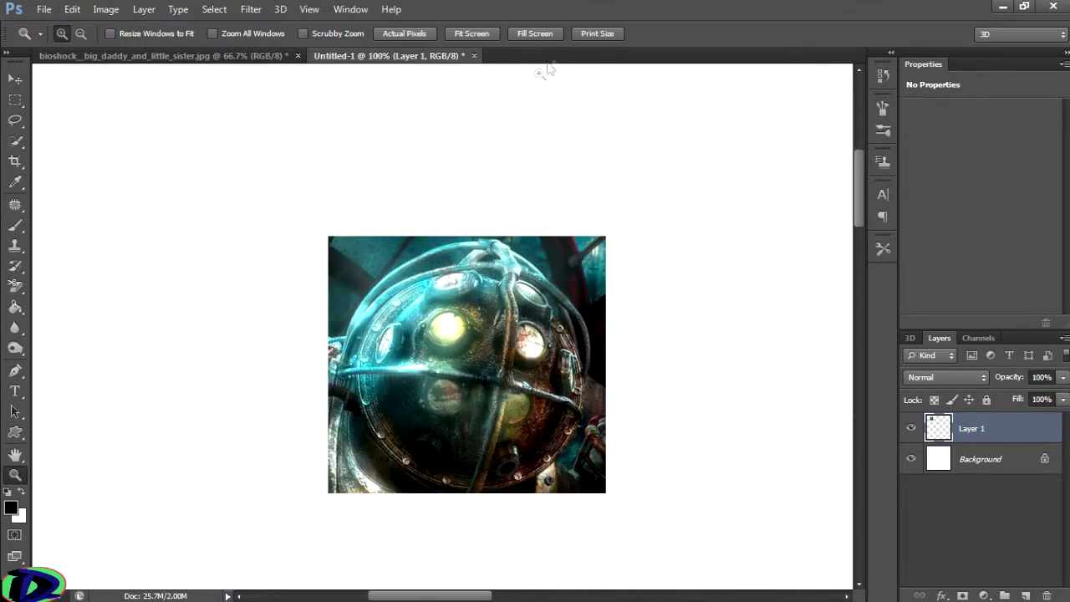
click(583, 34)
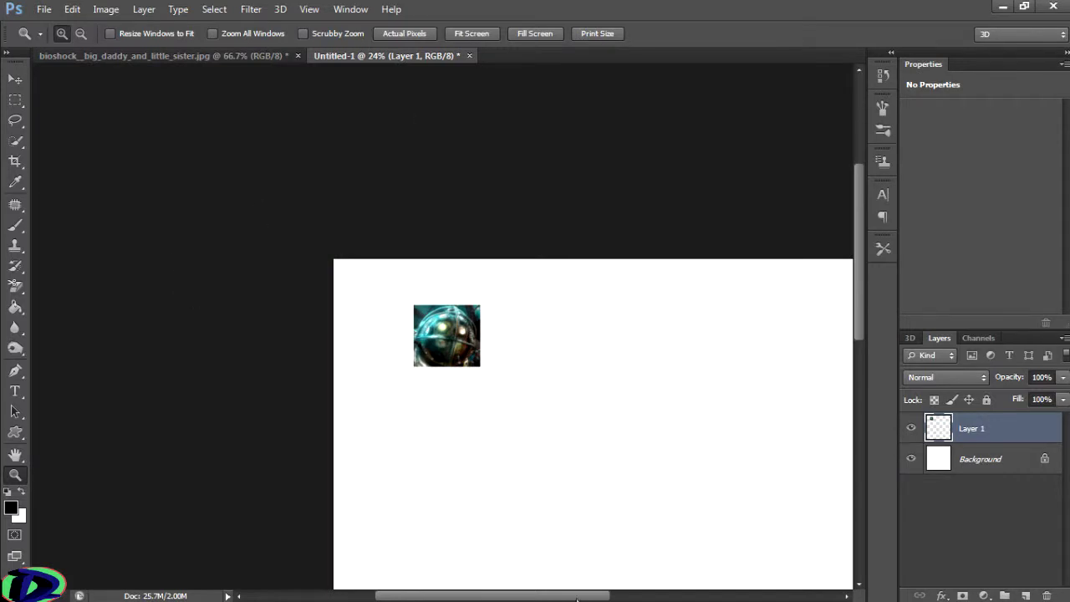
drag(559, 595, 588, 596)
drag(861, 309, 856, 356)
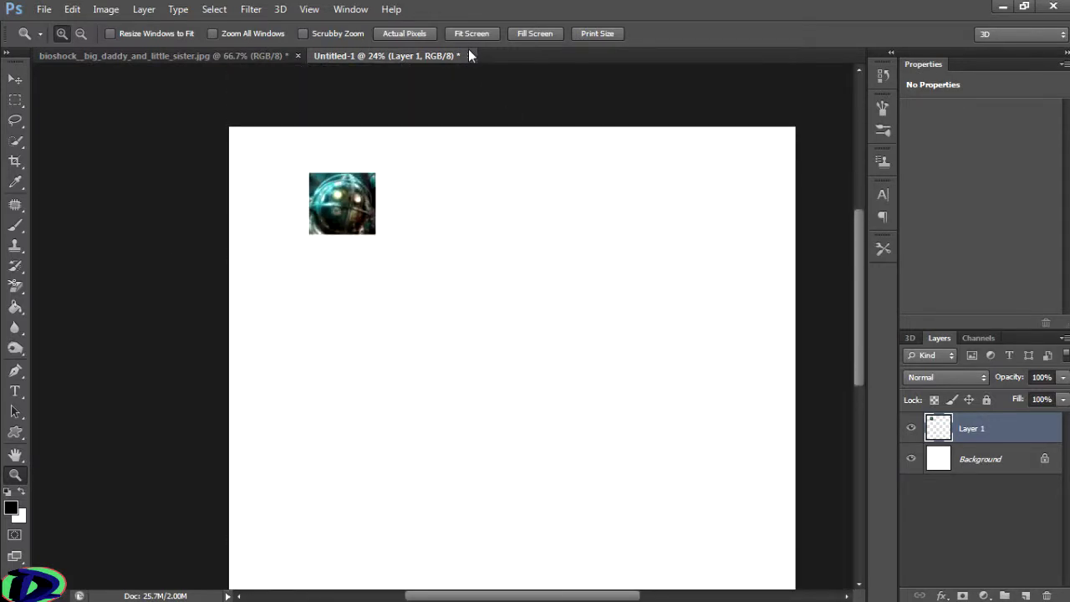
click(412, 33)
drag(861, 271, 843, 192)
drag(478, 597, 403, 584)
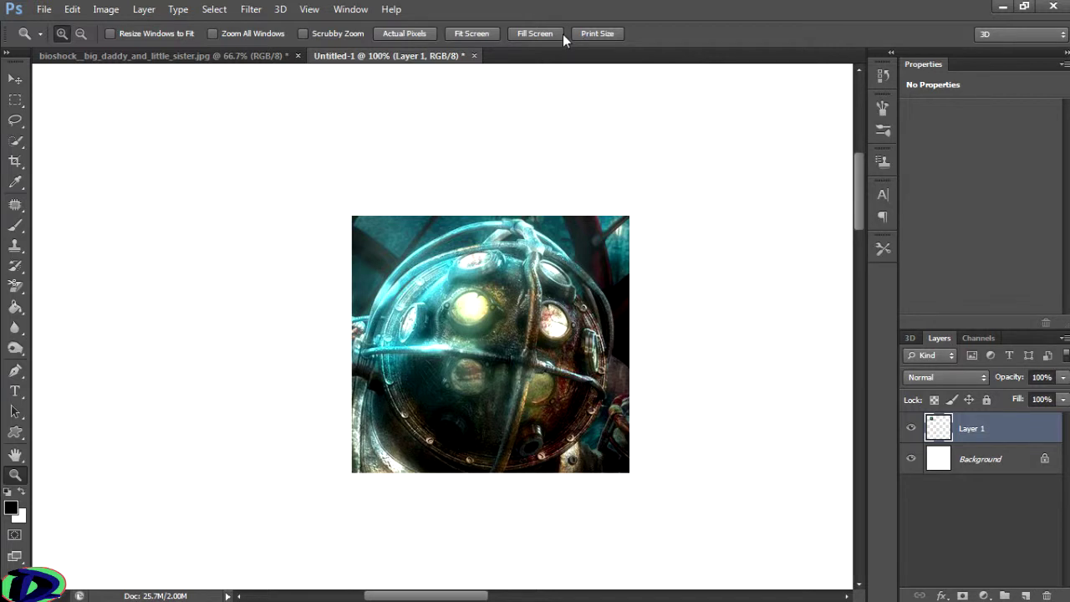
Compare the document's 100%, Fill Screen and Fit Screen views, ending with the whole canvas fitted on screen
click(591, 35)
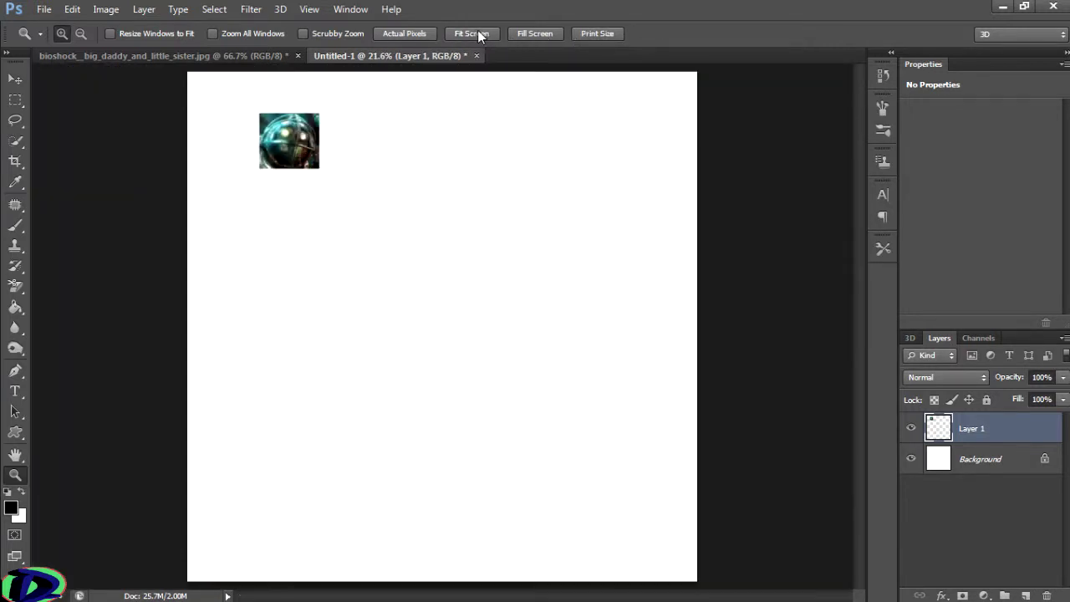
double_click(14, 476)
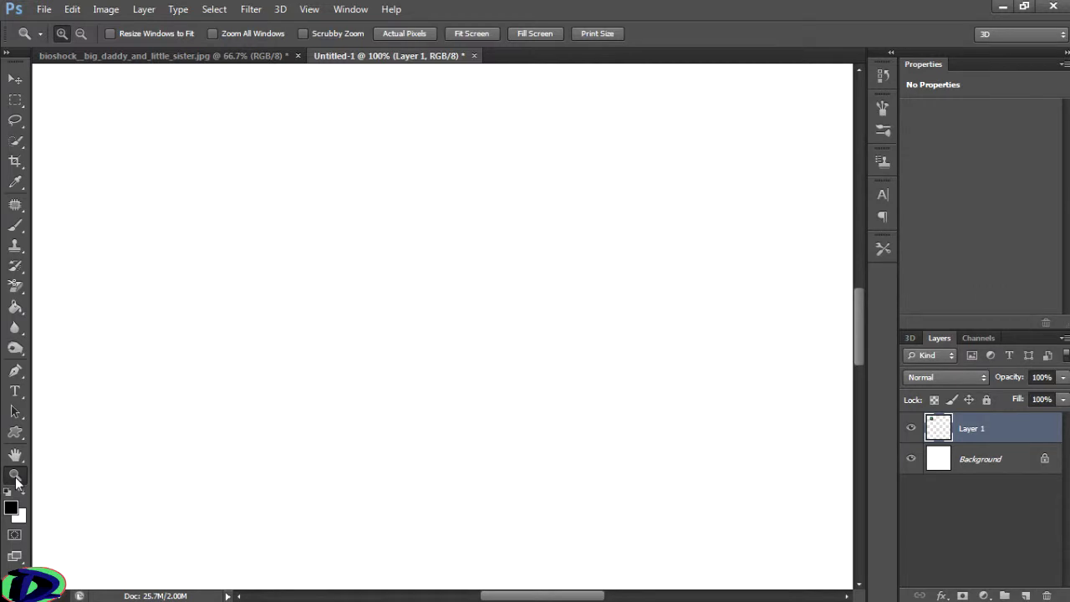
click(531, 35)
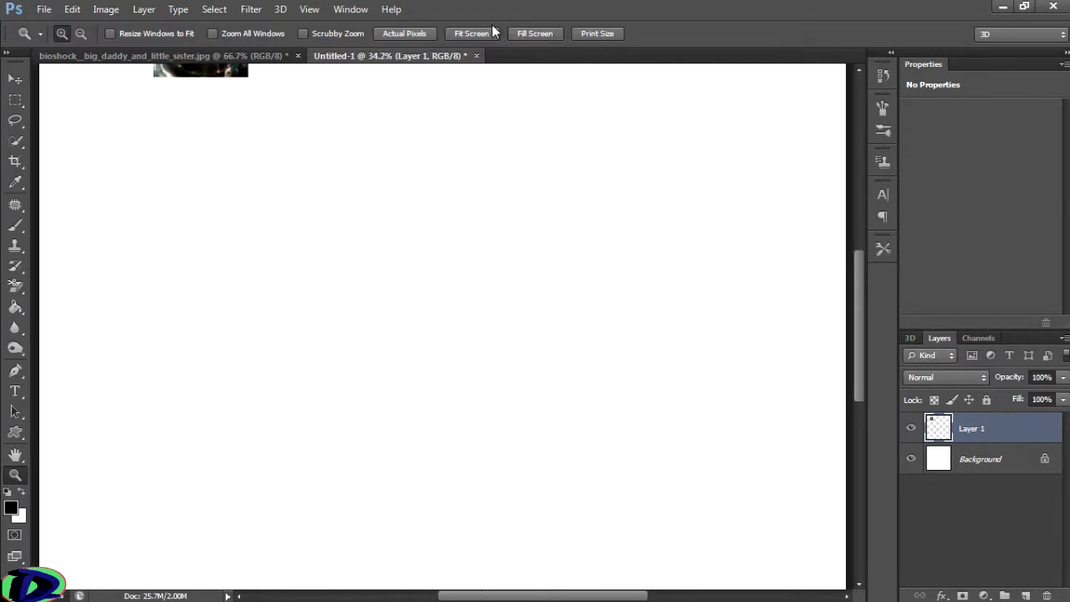
click(485, 33)
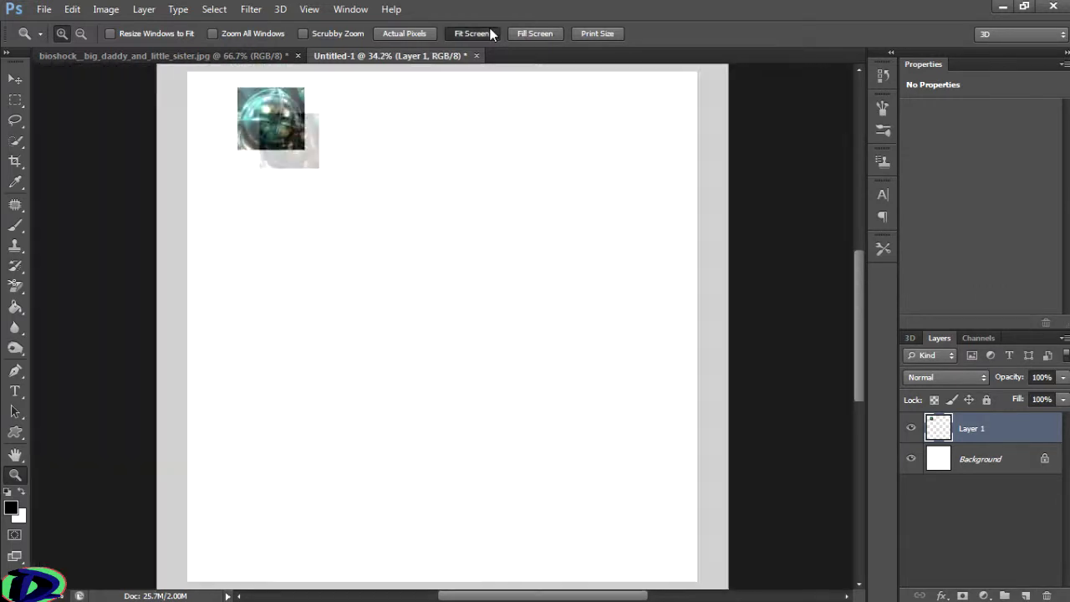
right_click(278, 128)
click(143, 141)
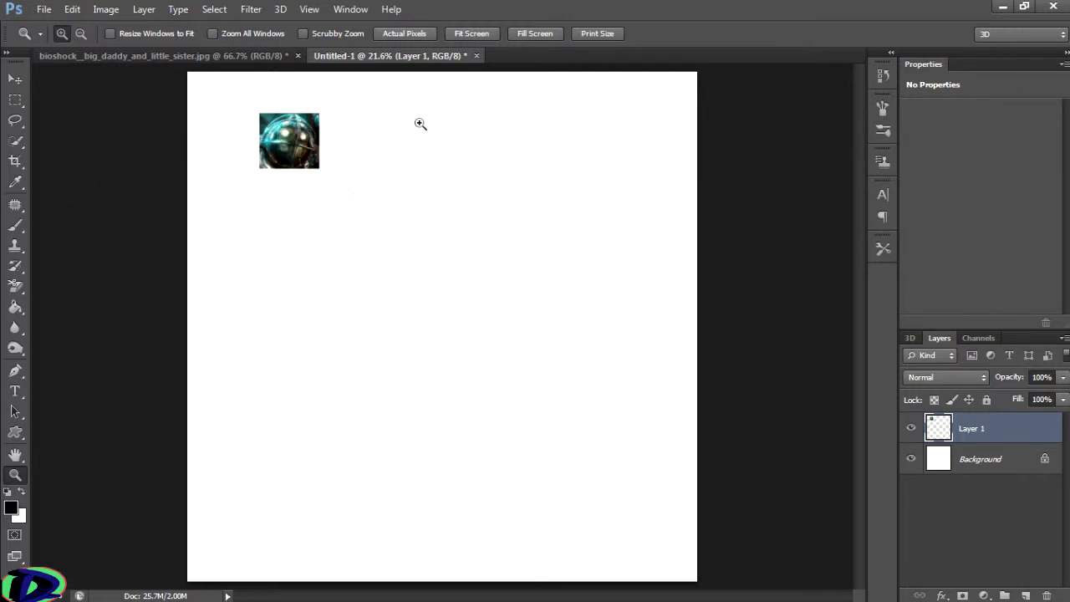
In the cropped BioShock picture, magnify the glowing porthole to 3200%, then fit the picture on screen
click(126, 52)
click(428, 305)
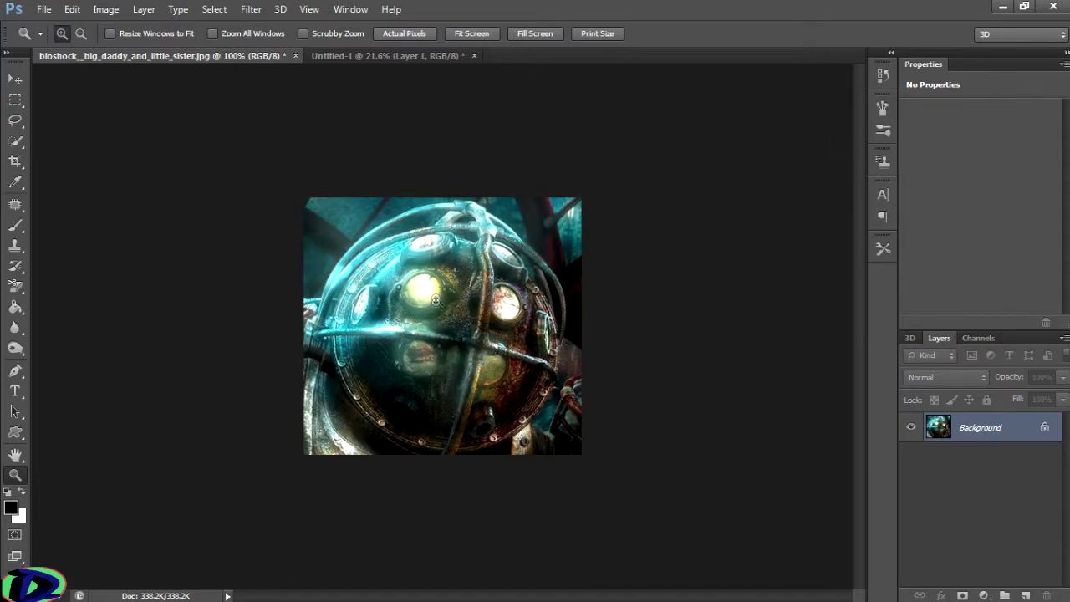
click(420, 290)
click(389, 242)
click(390, 242)
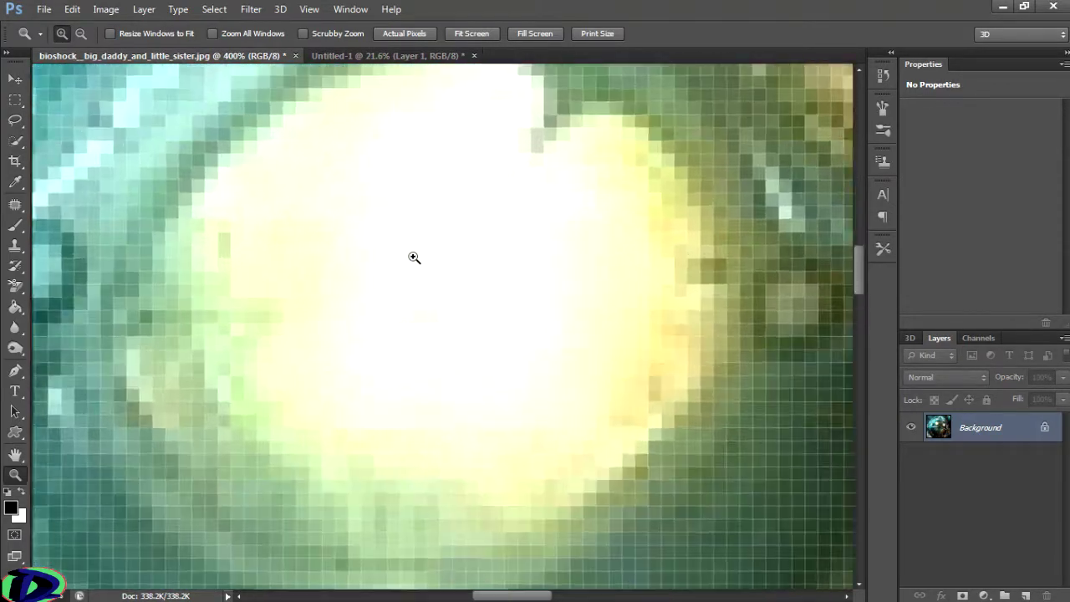
click(413, 257)
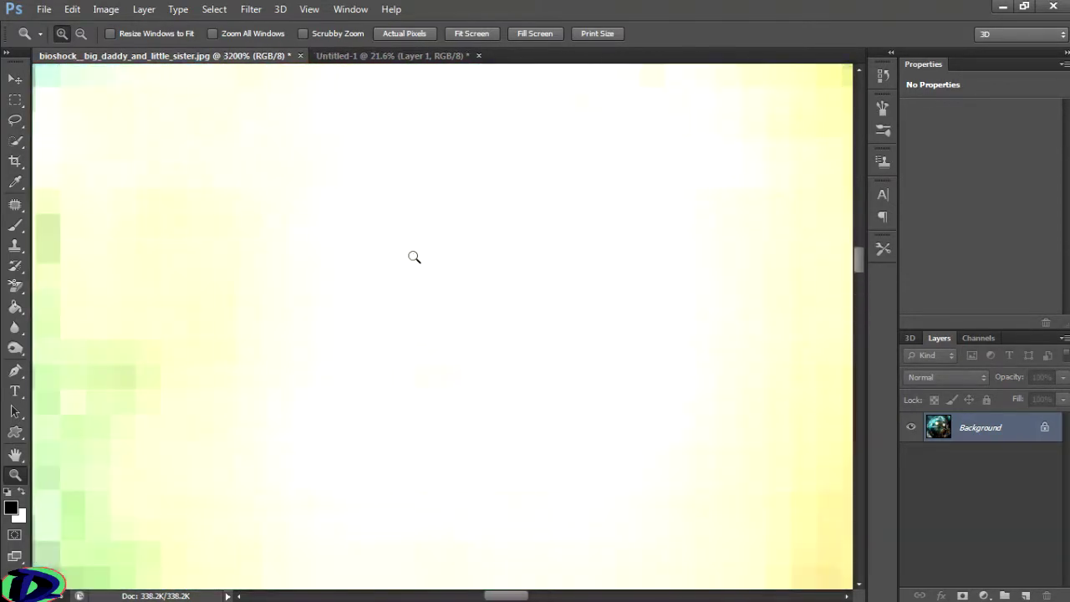
click(470, 33)
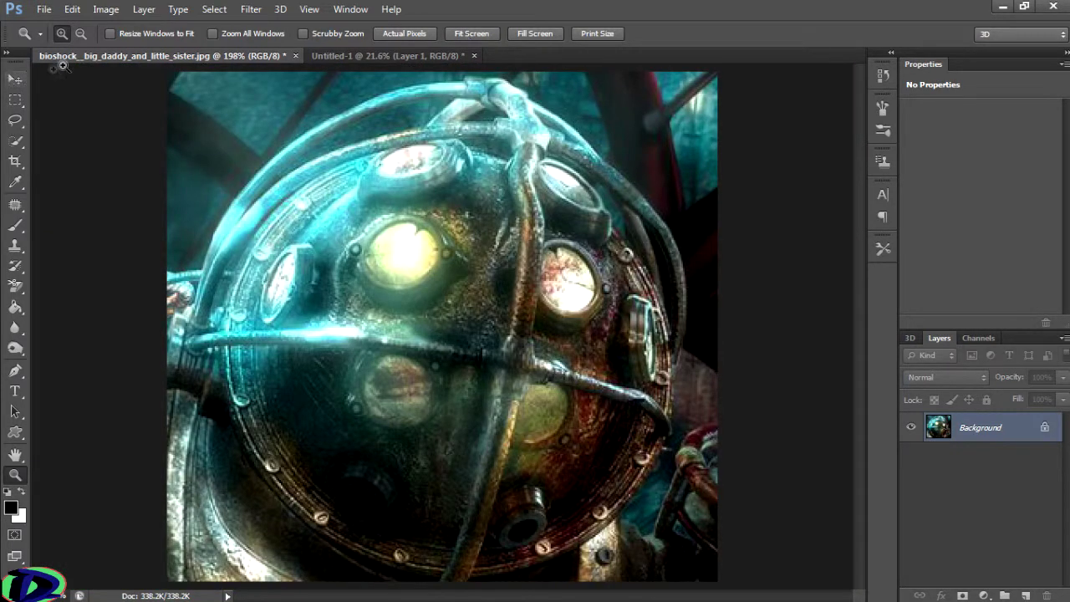
Step back to before the crop so the full BioShock picture is restored, and fit it on screen
click(72, 9)
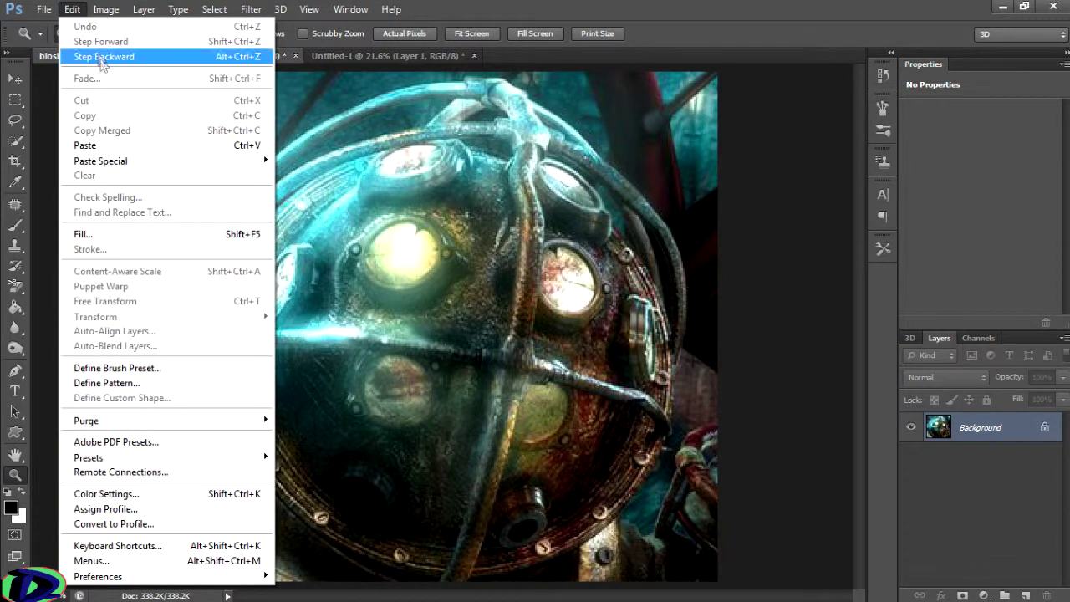
click(728, 4)
right_click(493, 221)
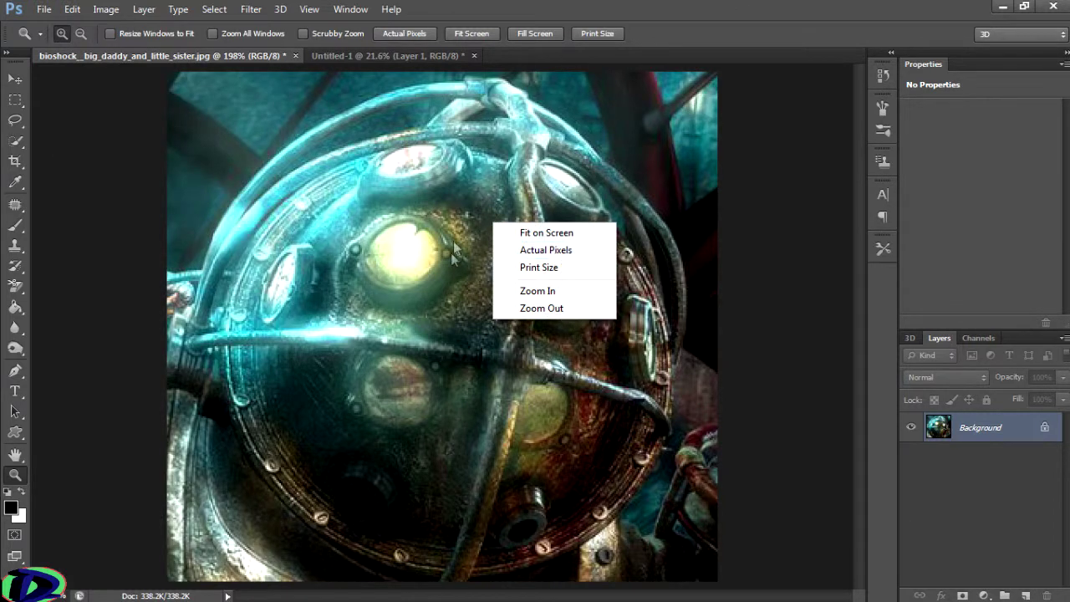
click(16, 78)
right_click(357, 168)
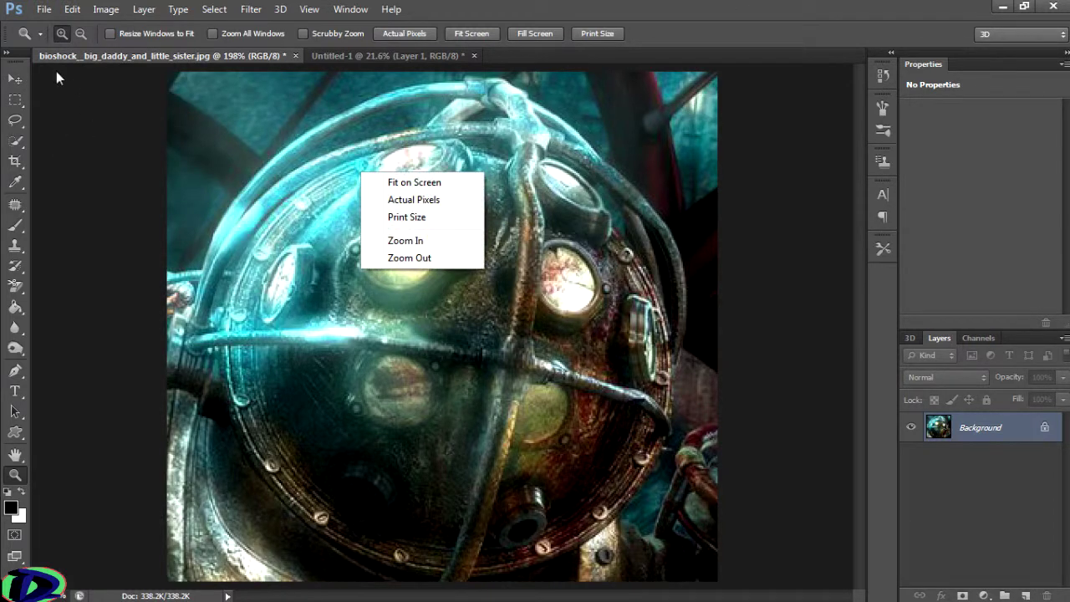
click(15, 78)
click(16, 79)
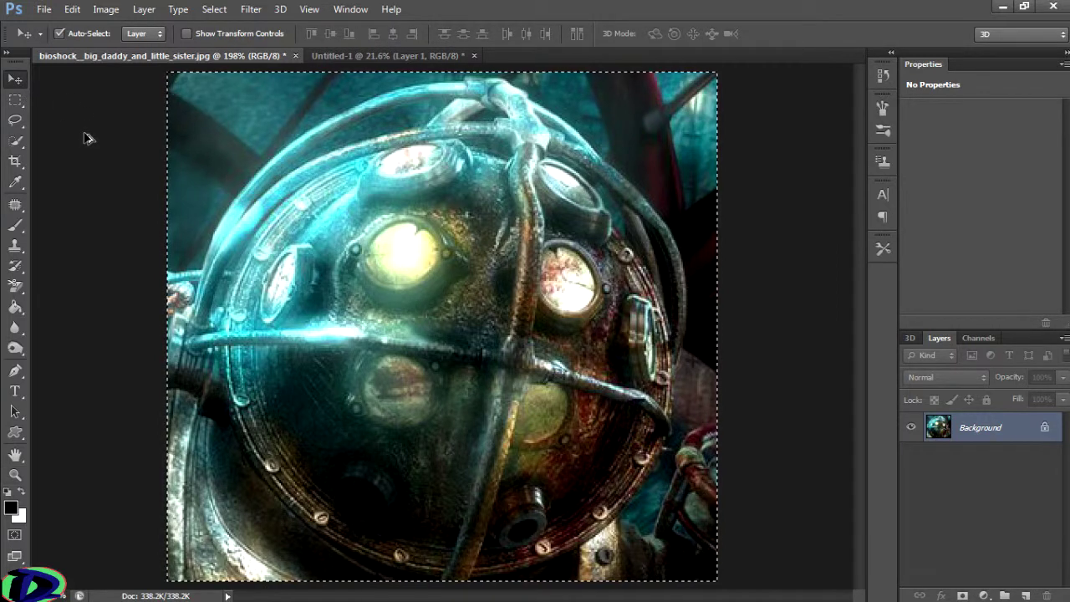
key(ctrl+plus)
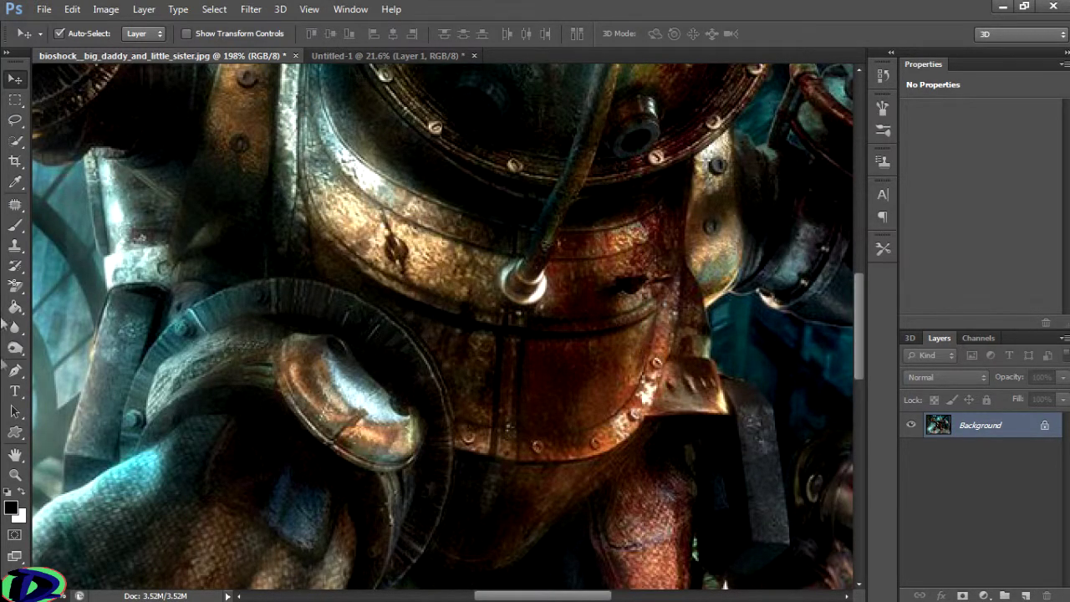
click(14, 474)
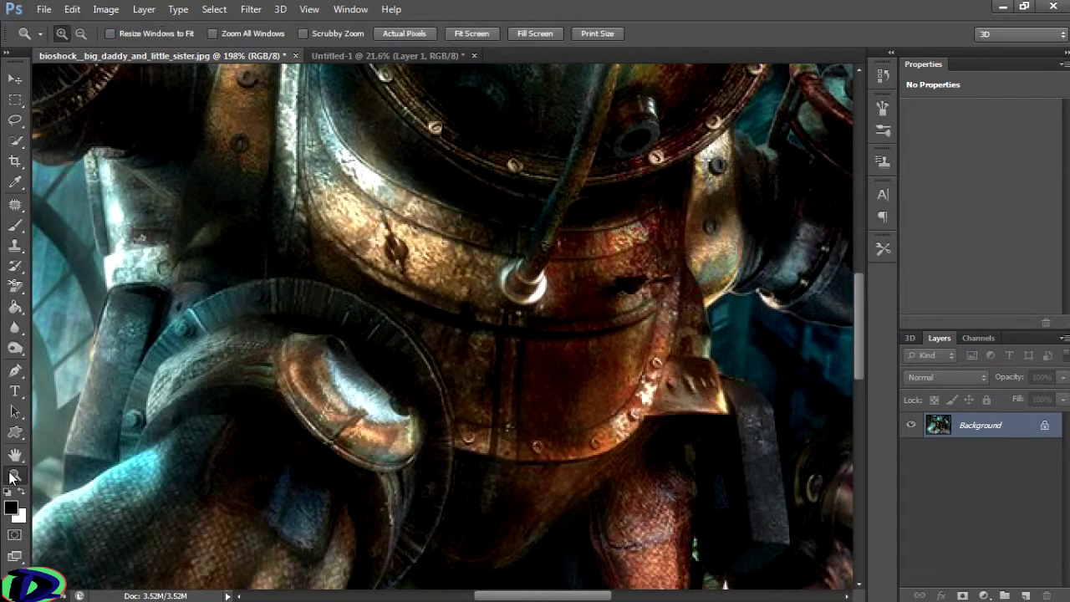
click(483, 34)
click(15, 100)
click(115, 147)
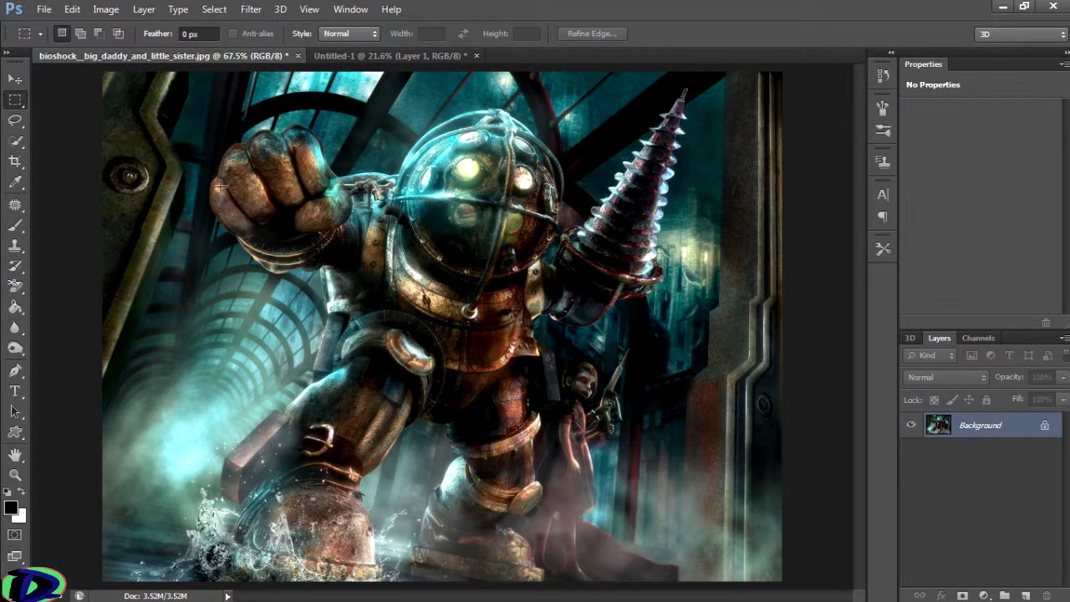
click(14, 167)
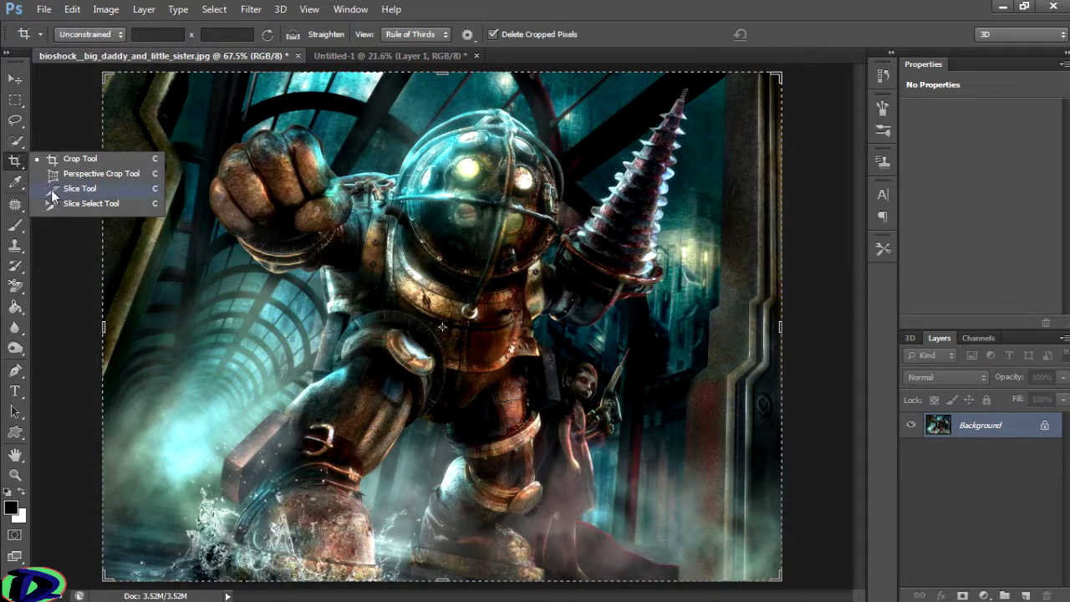
click(12, 122)
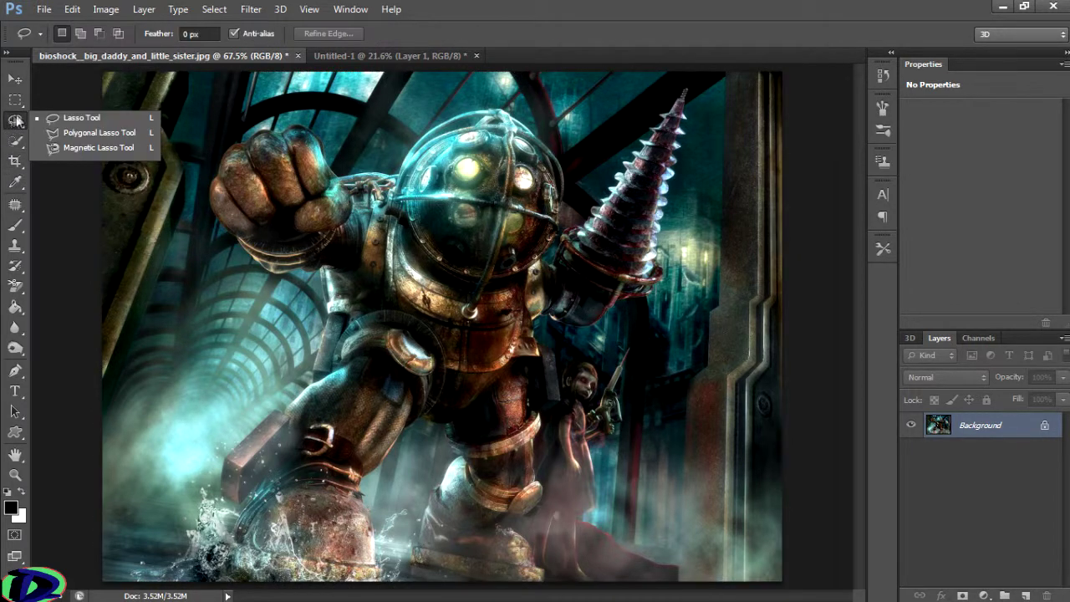
Try to crop the picture around the raised fist with the Crop Tool, then discard the crop
click(16, 162)
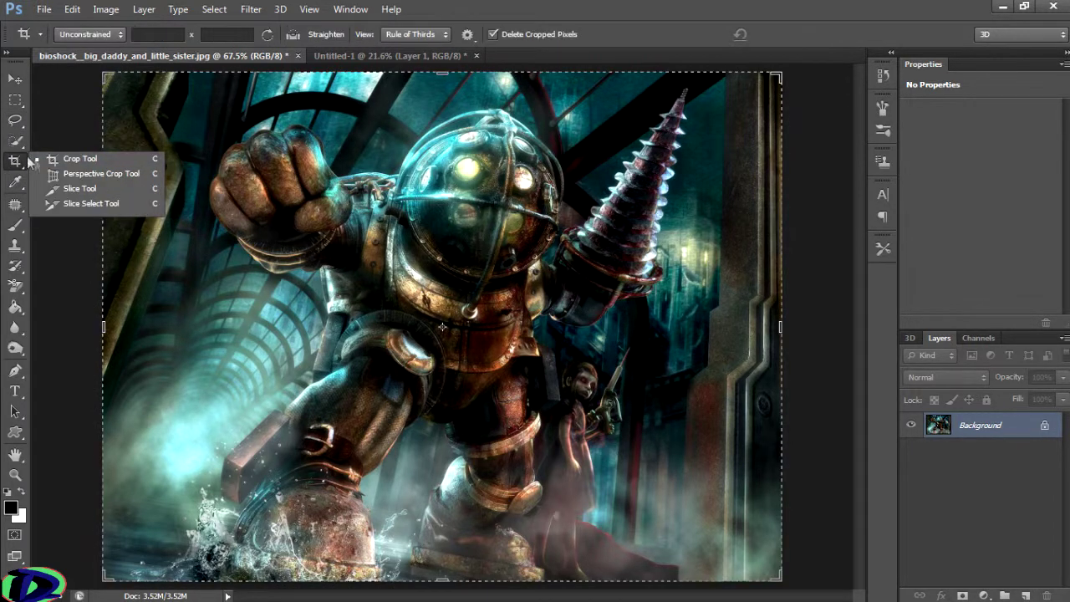
click(61, 166)
drag(224, 117, 344, 251)
mouse_move(377, 317)
mouse_down()
mouse_move(353, 316)
mouse_move(389, 315)
mouse_move(366, 312)
mouse_up()
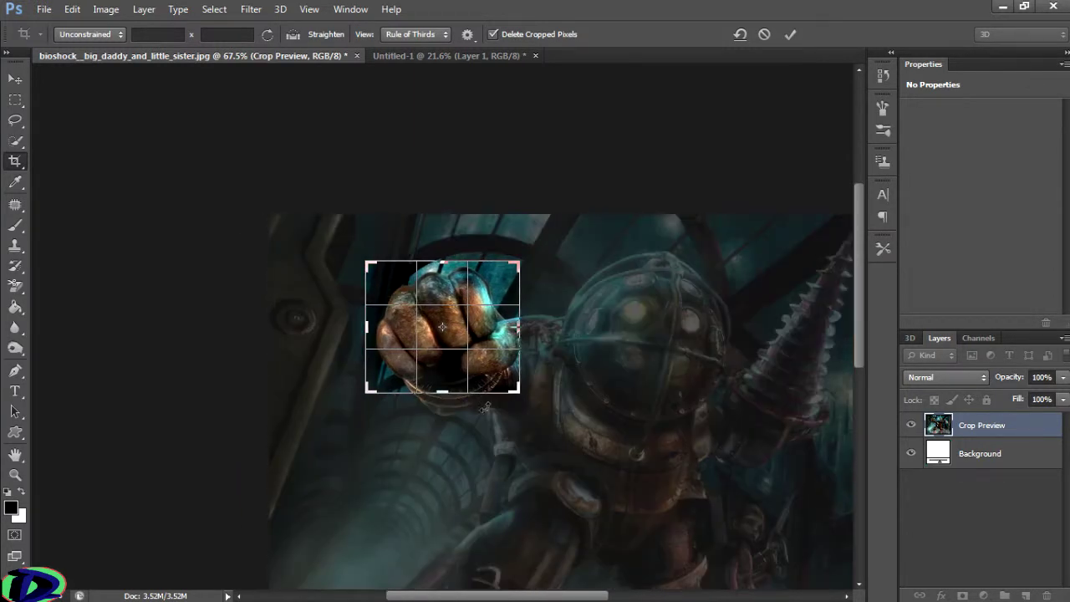
click(15, 101)
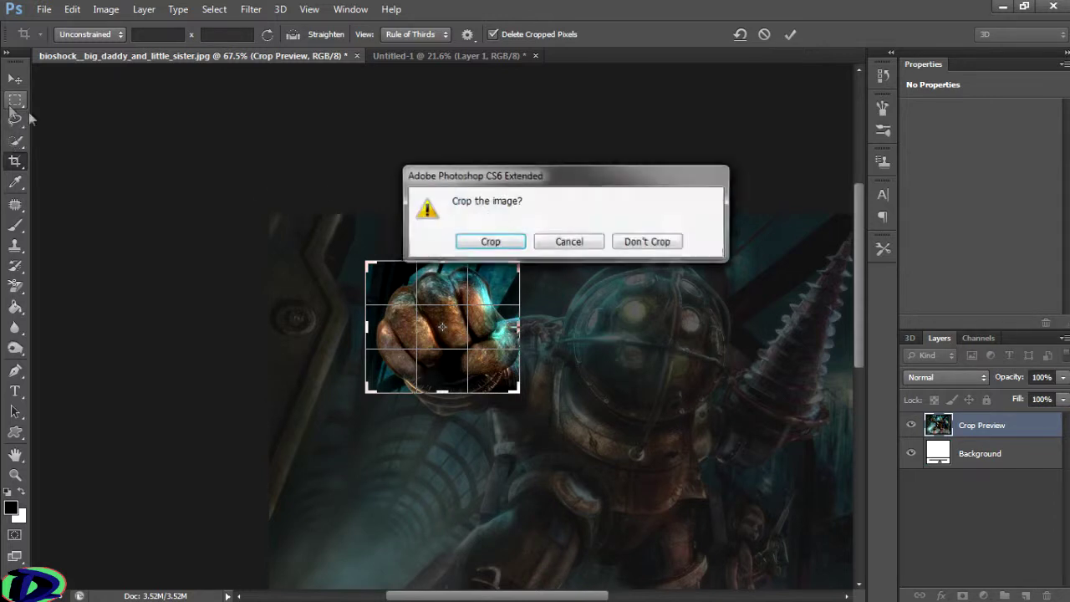
click(650, 243)
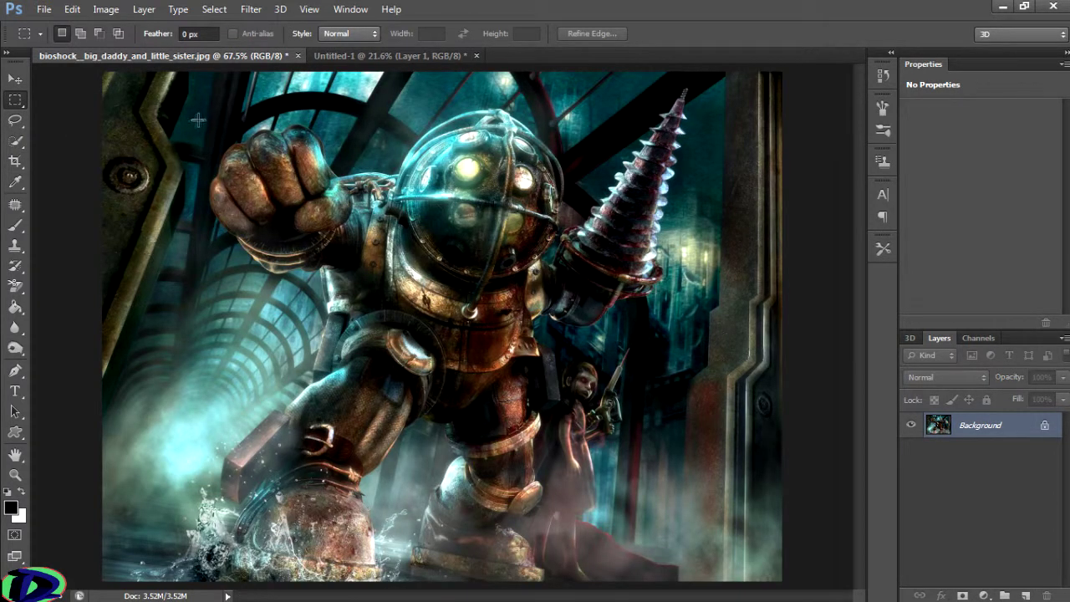
Select the raised fist with a rectangular marquee and move a copy into Untitled-1, below and left of the helmet
drag(191, 117, 353, 264)
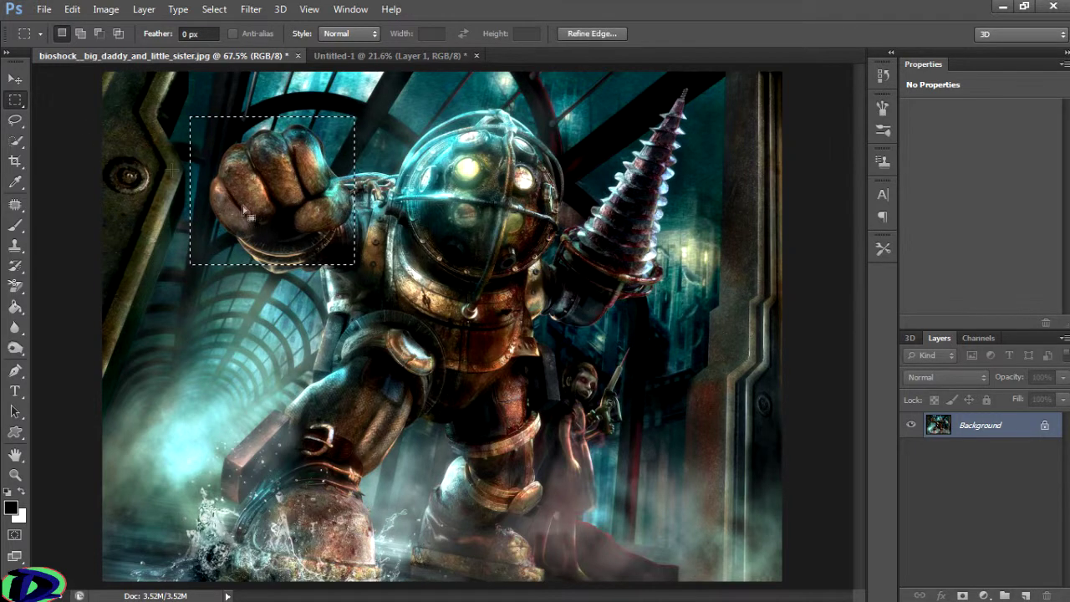
click(15, 79)
drag(282, 181, 230, 209)
Select the girl's face in the BioShock picture with an elliptical marquee and move a copy into Untitled-1 below the helmet
click(176, 52)
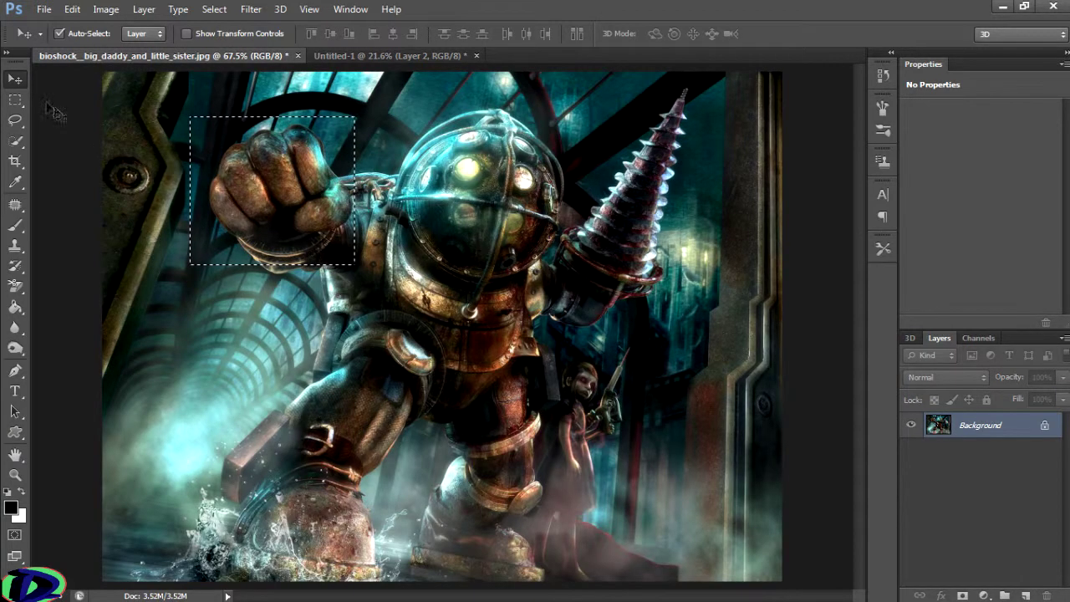
drag(15, 100, 48, 113)
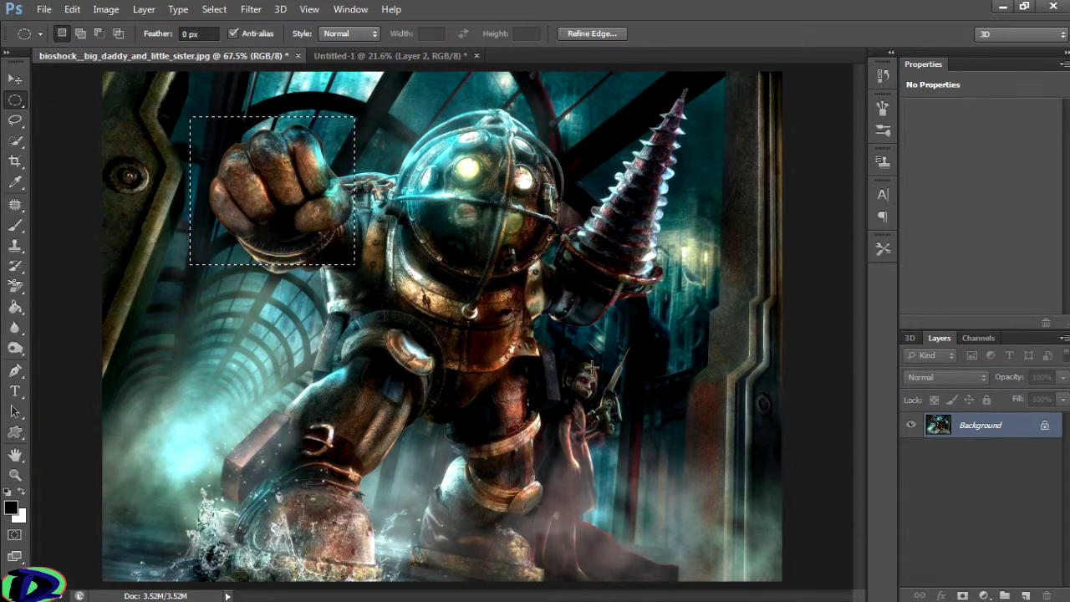
drag(565, 353, 599, 407)
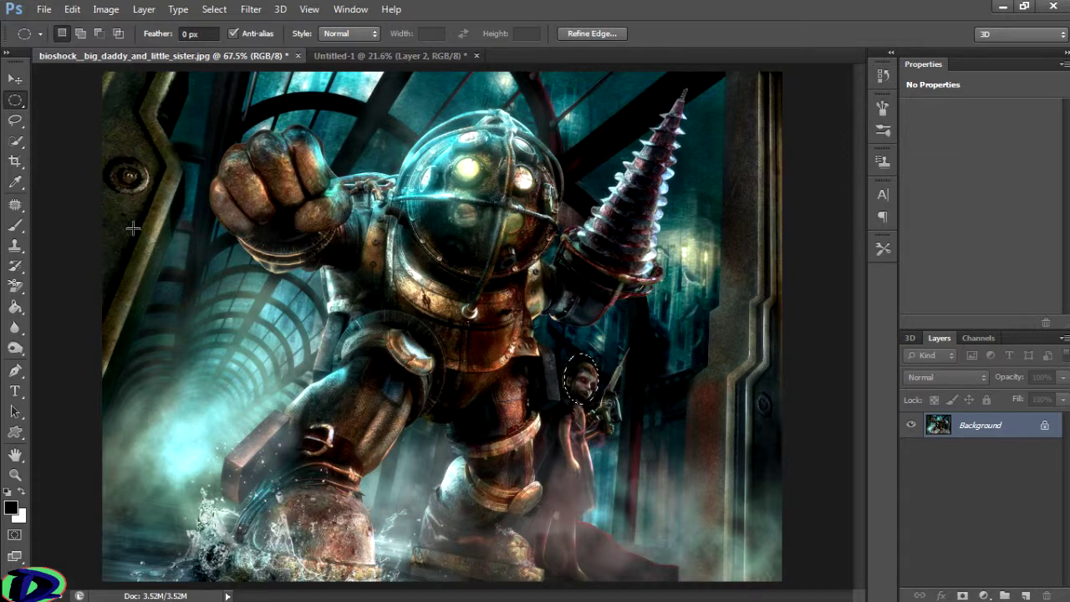
key(v)
drag(564, 349, 323, 236)
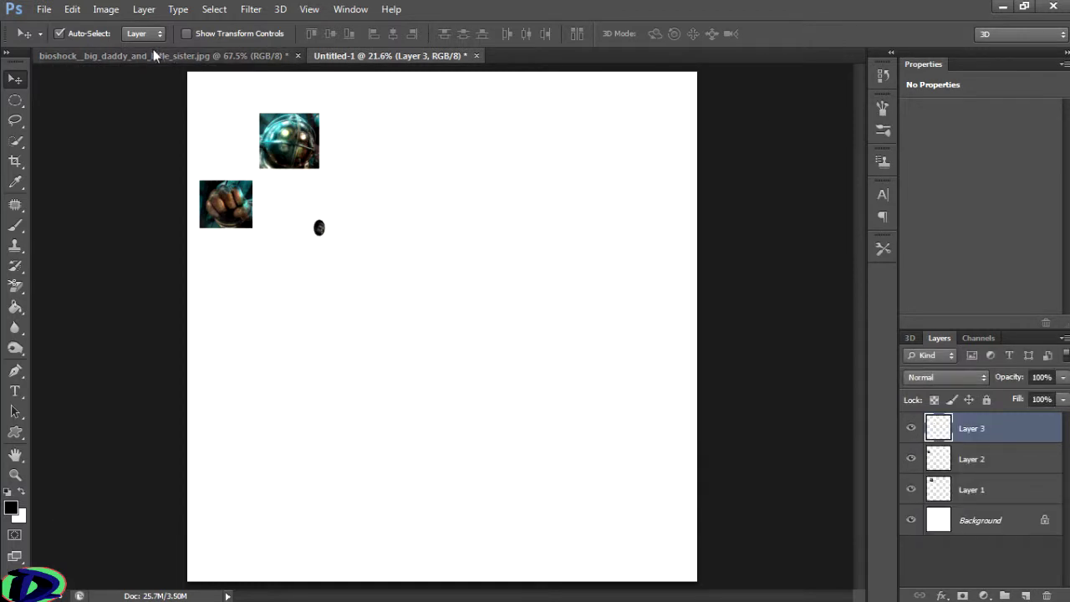
click(44, 10)
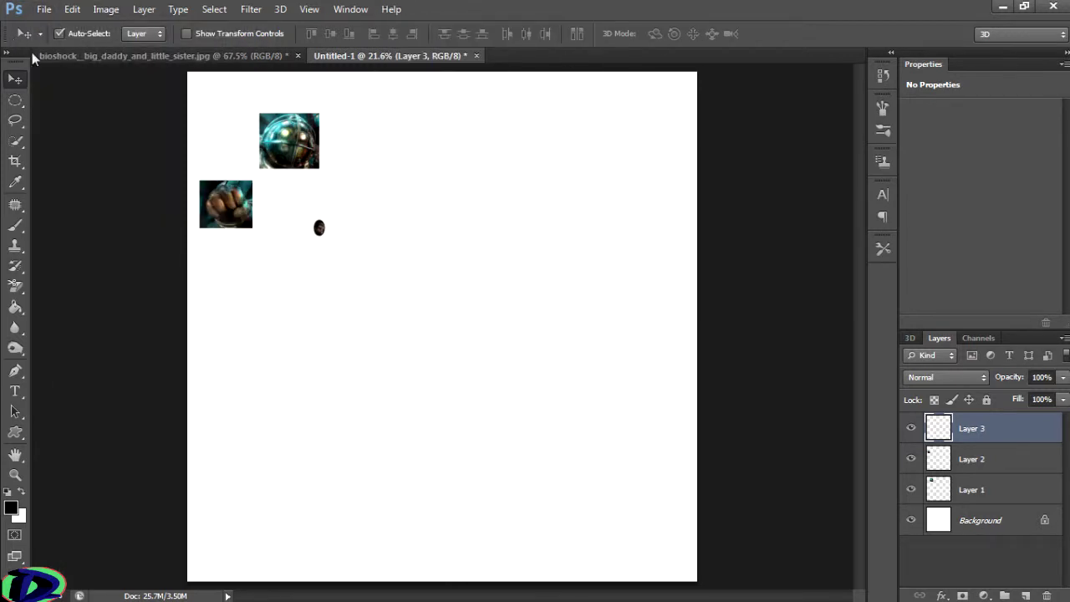
Clear the elliptical selection around the girl's face in the BioShock picture and activate the Lasso Tool
click(115, 54)
key(ctrl+d)
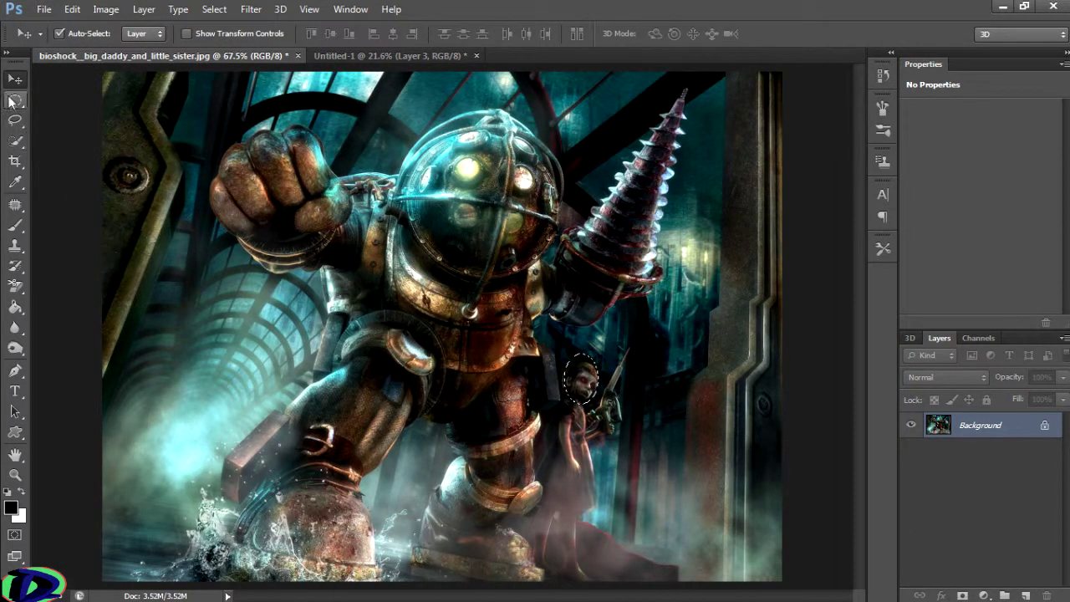
click(15, 100)
right_click(19, 103)
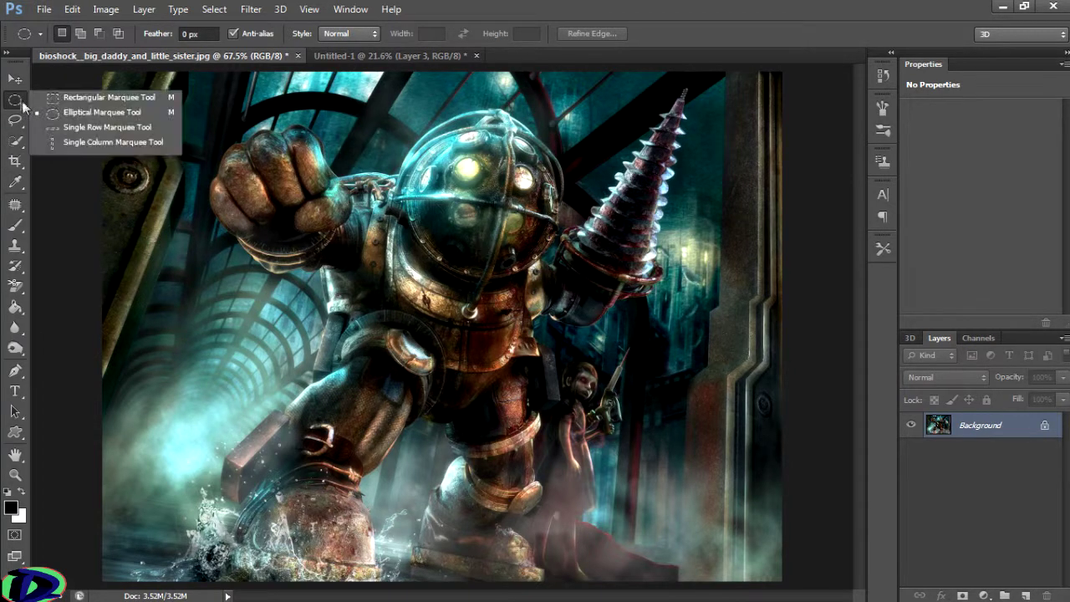
click(13, 122)
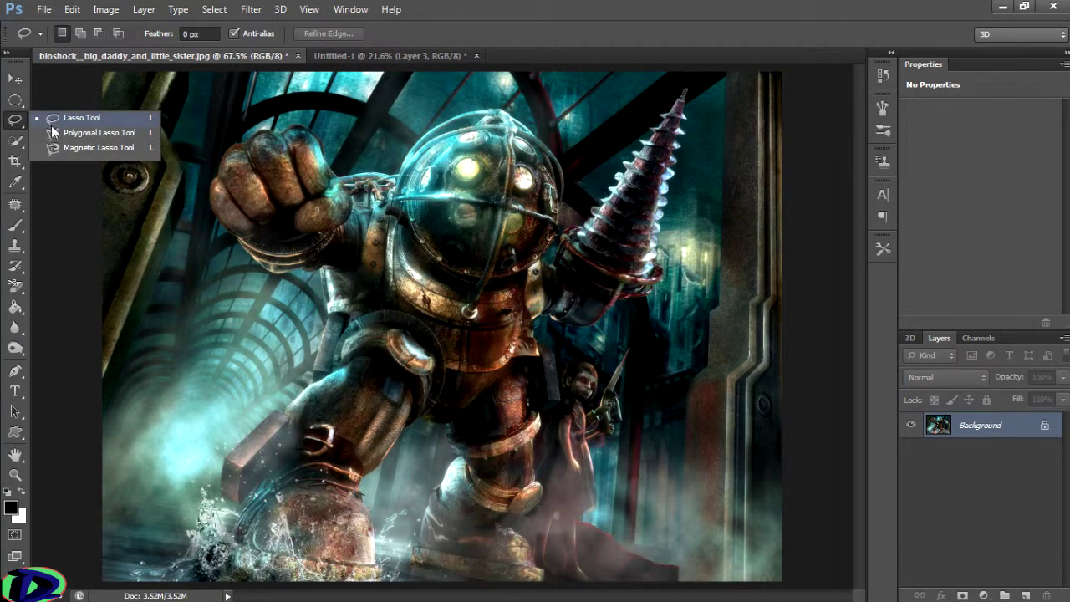
click(52, 123)
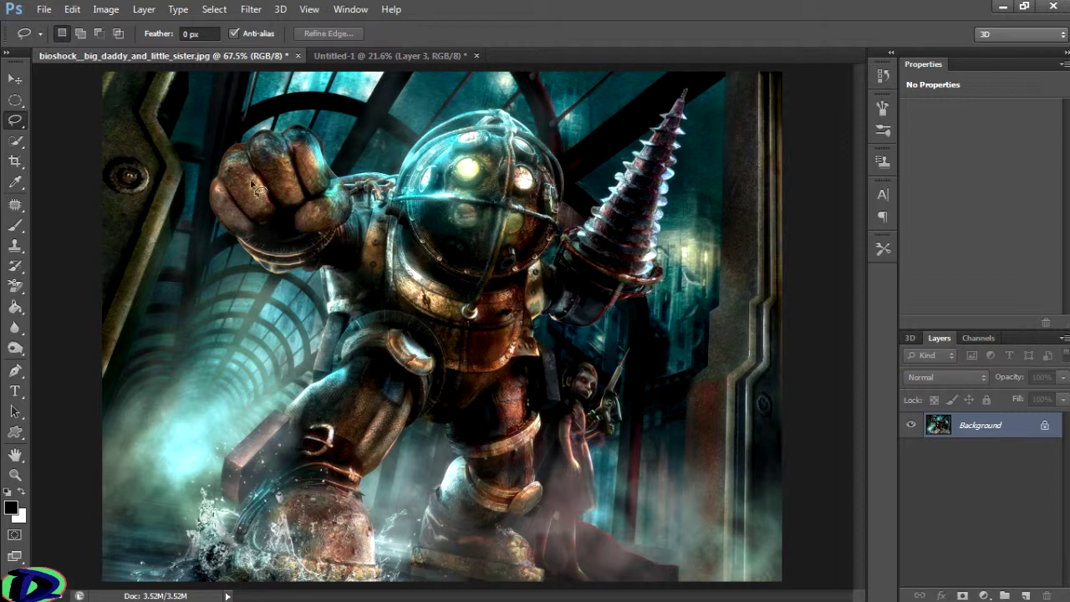
click(24, 122)
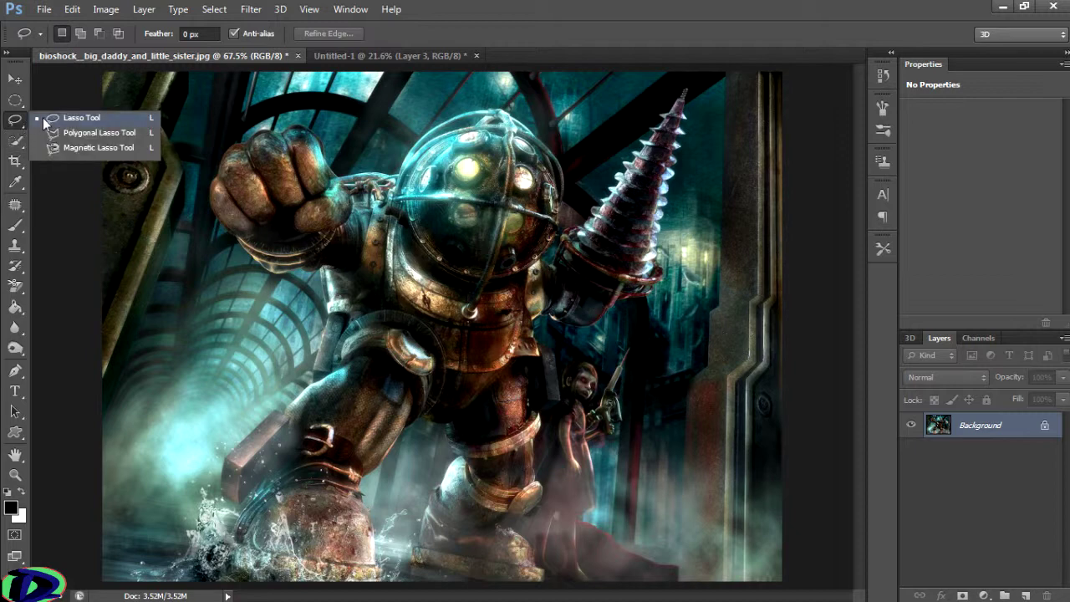
click(44, 122)
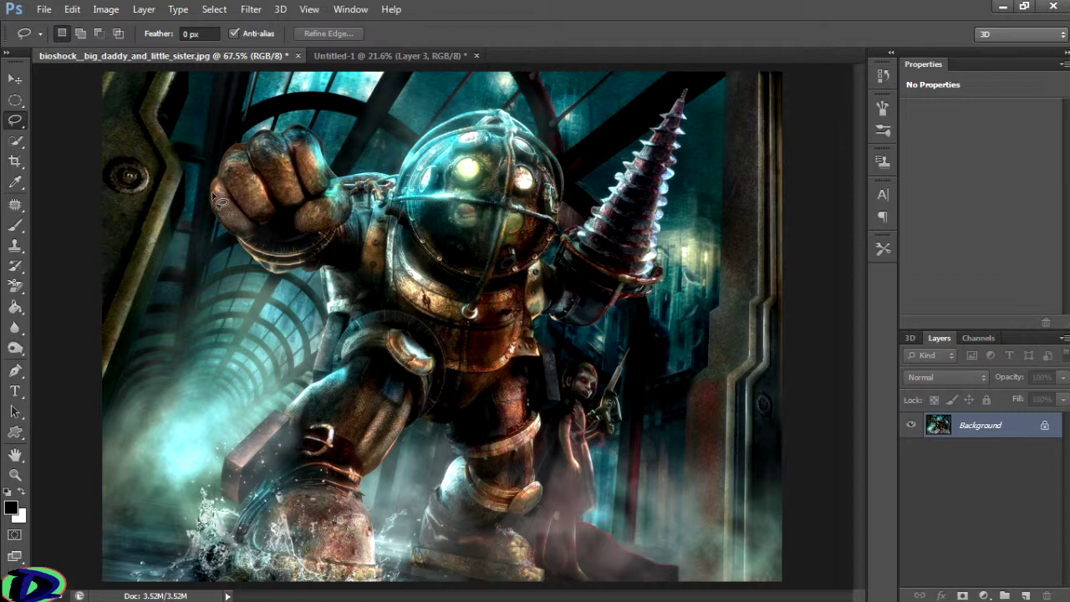
Outline the raised fist freehand with the Lasso Tool and move a copy into Untitled-1, directly below the rectangular fist cutout
mouse_move(235, 133)
mouse_down()
mouse_move(267, 117)
mouse_move(312, 123)
mouse_move(336, 140)
mouse_move(351, 186)
mouse_up()
mouse_move(366, 226)
mouse_down()
mouse_move(343, 255)
mouse_move(266, 266)
mouse_move(225, 247)
mouse_up()
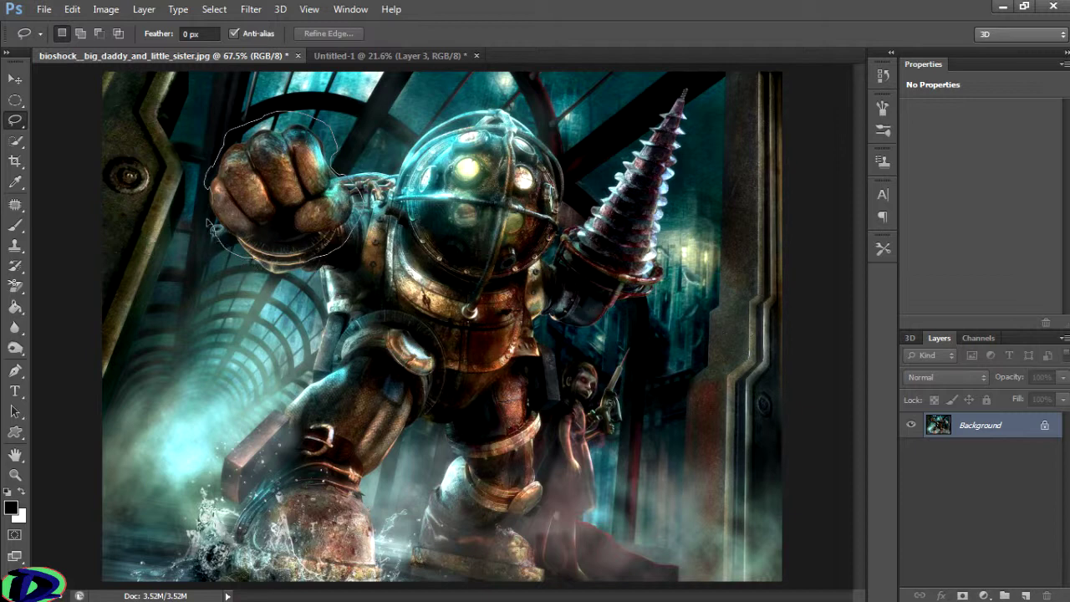
mouse_move(212, 194)
mouse_down()
mouse_move(205, 175)
mouse_move(342, 314)
mouse_move(349, 98)
mouse_move(381, 56)
mouse_move(358, 61)
mouse_move(239, 286)
mouse_move(249, 279)
mouse_move(240, 265)
mouse_up()
click(15, 80)
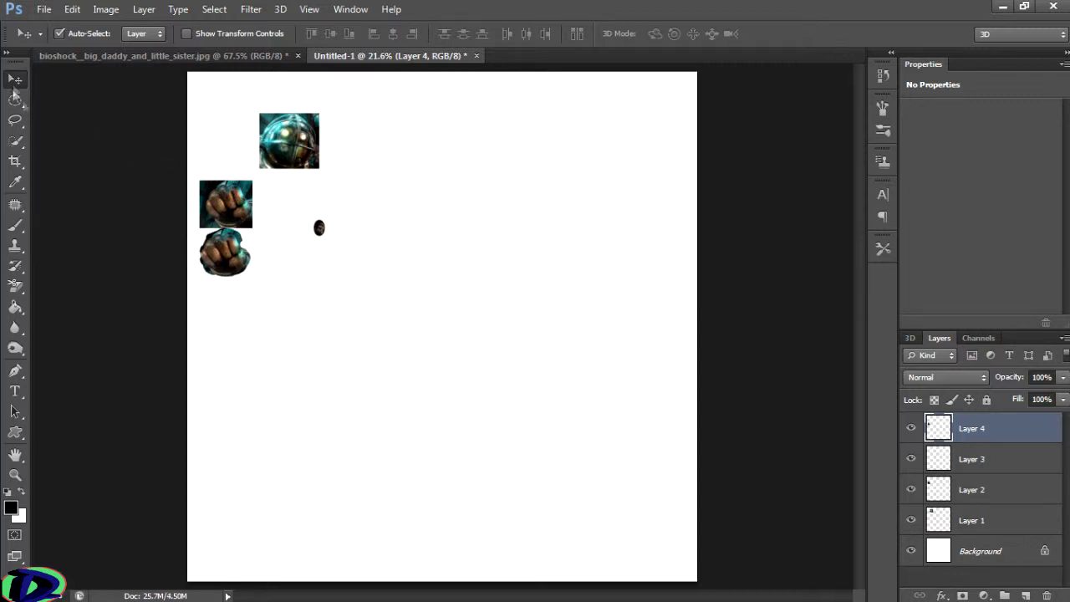
Clear the fist selection in the BioShock picture and activate the Polygonal Lasso Tool
click(143, 55)
click(16, 100)
click(10, 122)
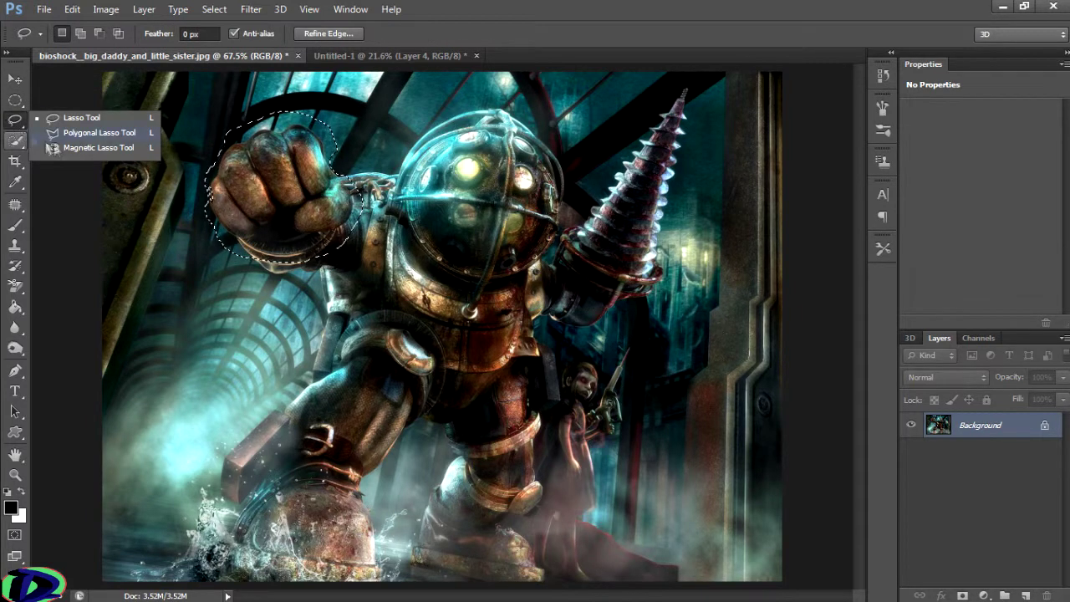
click(15, 101)
key(ctrl+d)
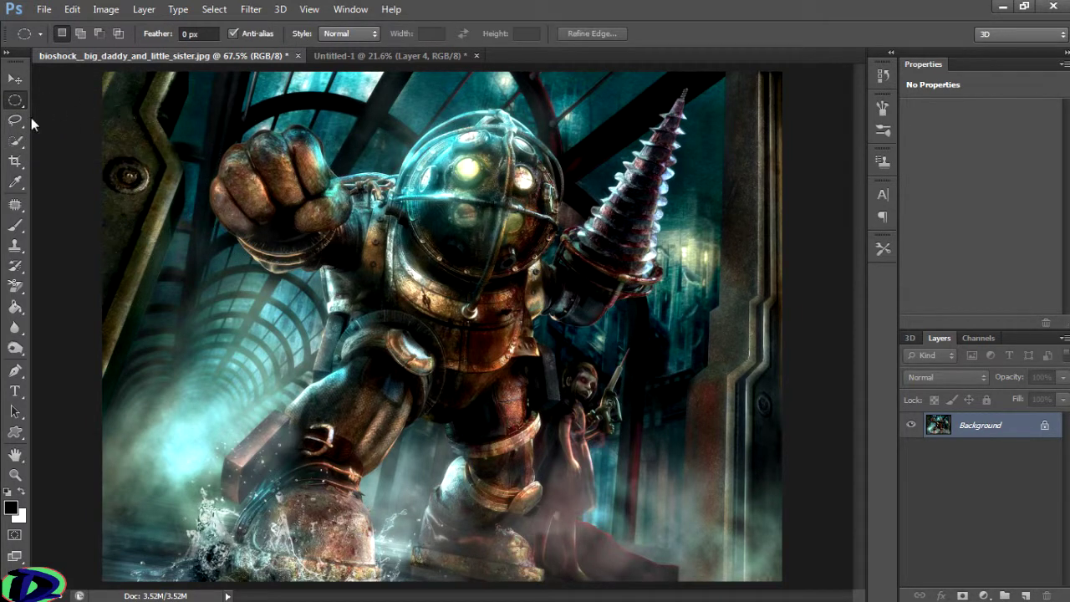
click(15, 120)
click(72, 138)
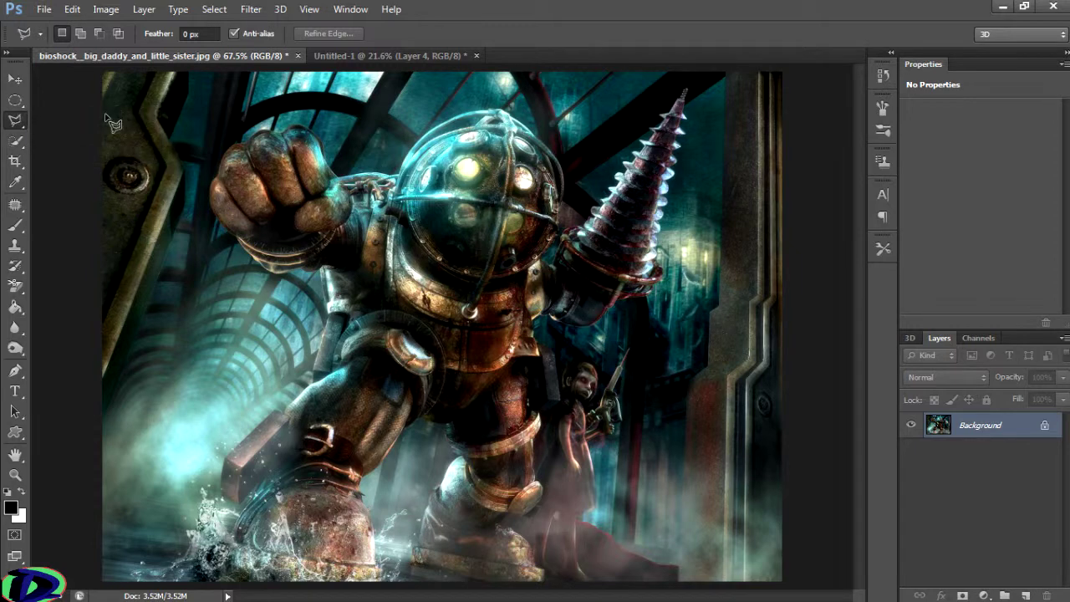
click(17, 121)
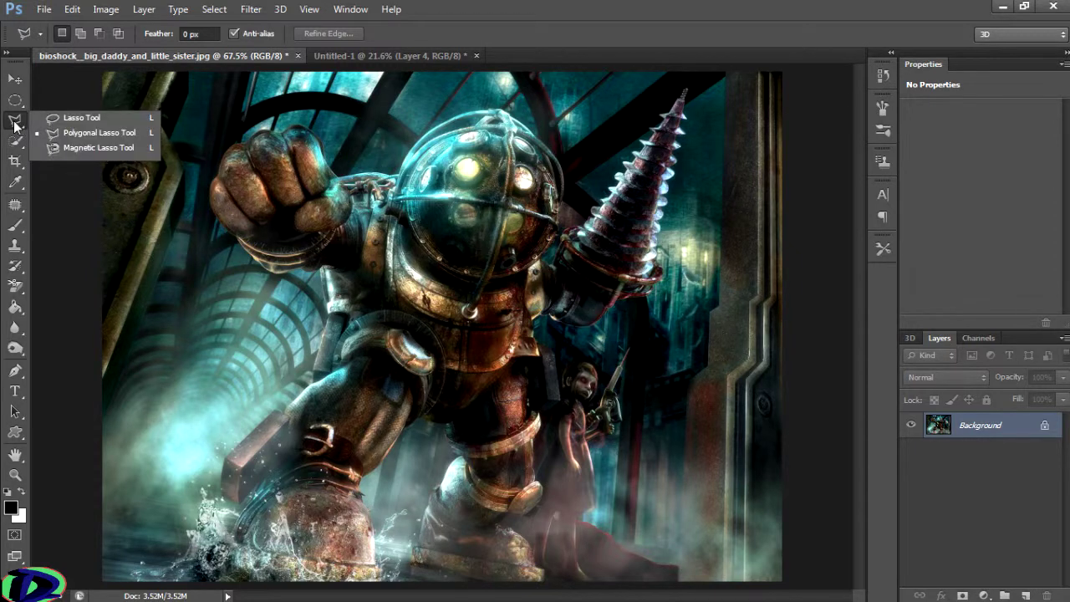
click(14, 125)
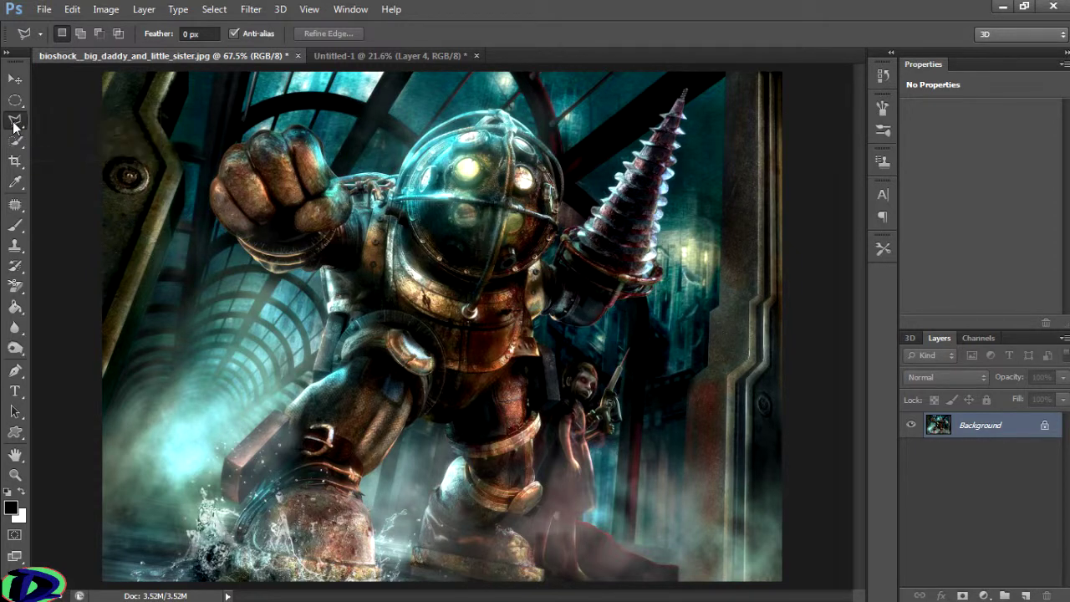
click(17, 121)
click(66, 119)
mouse_move(122, 176)
mouse_down()
mouse_move(142, 208)
mouse_move(125, 180)
mouse_up()
key(m)
key(ctrl+d)
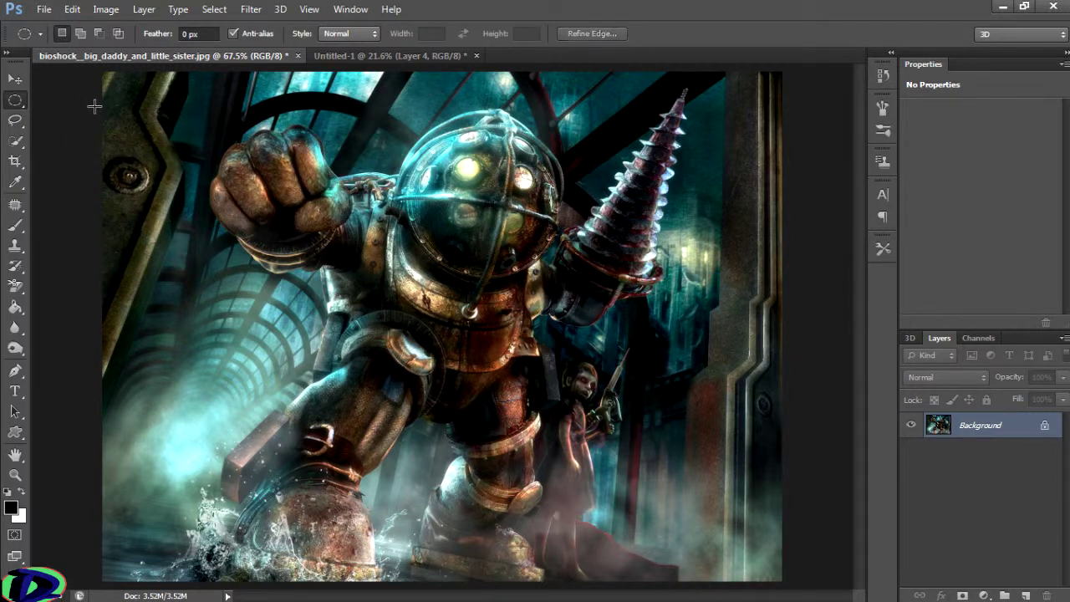
Draw an irregular straight-edged selection around the girl's face and arm with the Polygonal Lasso Tool
click(7, 122)
click(59, 136)
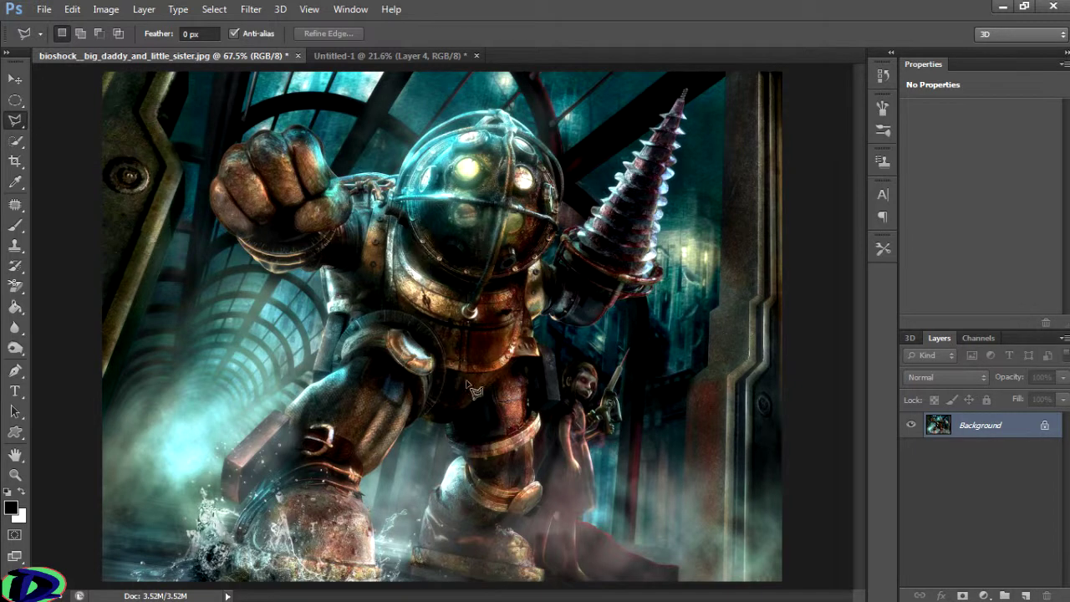
click(564, 383)
click(567, 350)
click(618, 377)
click(620, 430)
click(580, 440)
click(584, 404)
click(553, 401)
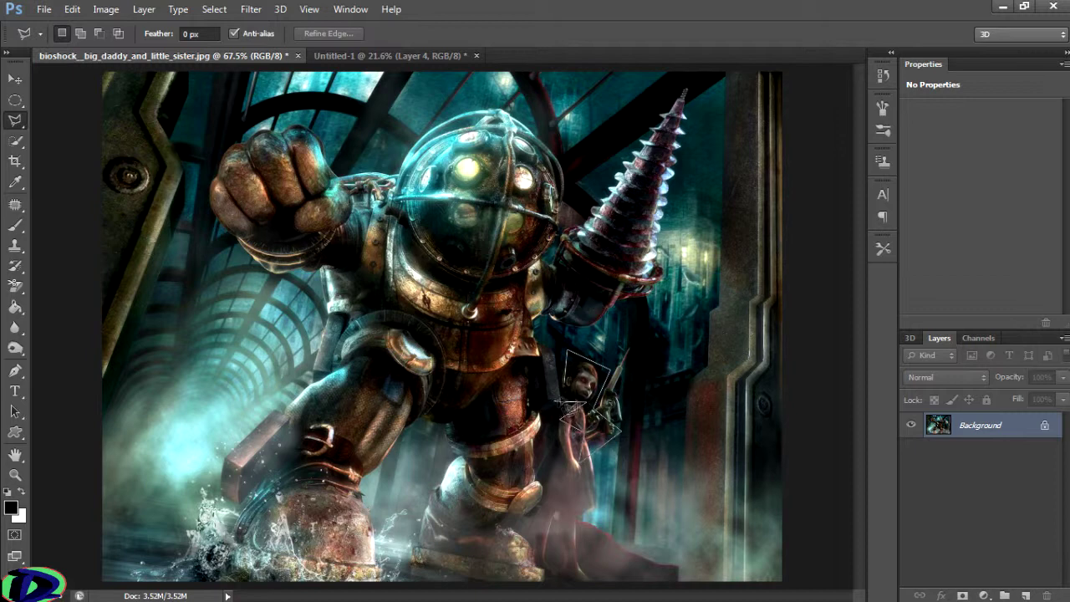
click(575, 393)
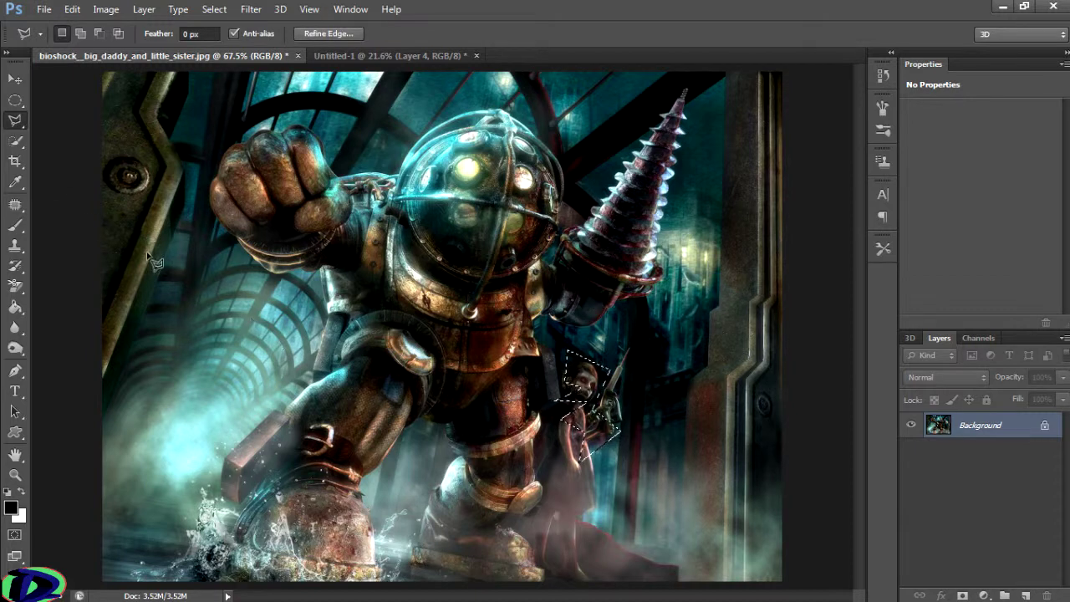
Move a copy of the polygonal selection into Untitled-1, below and left of the small oval face cutout
click(15, 78)
mouse_move(585, 392)
mouse_down()
mouse_move(552, 334)
mouse_move(351, 101)
mouse_move(355, 66)
mouse_move(340, 63)
mouse_move(281, 341)
mouse_move(298, 334)
mouse_move(283, 288)
mouse_up()
click(72, 9)
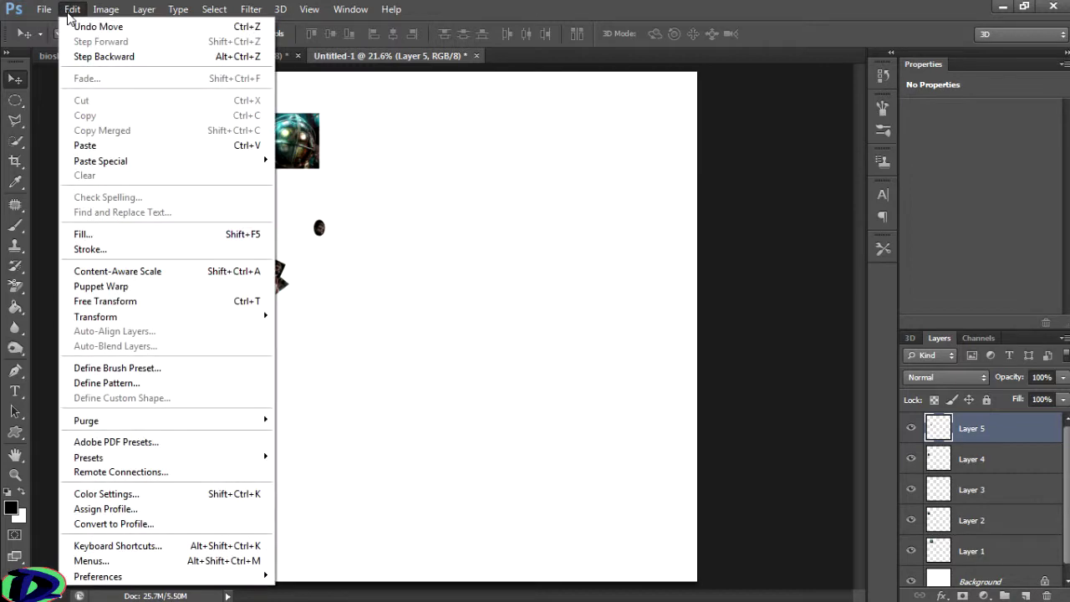
click(71, 10)
click(43, 9)
click(200, 117)
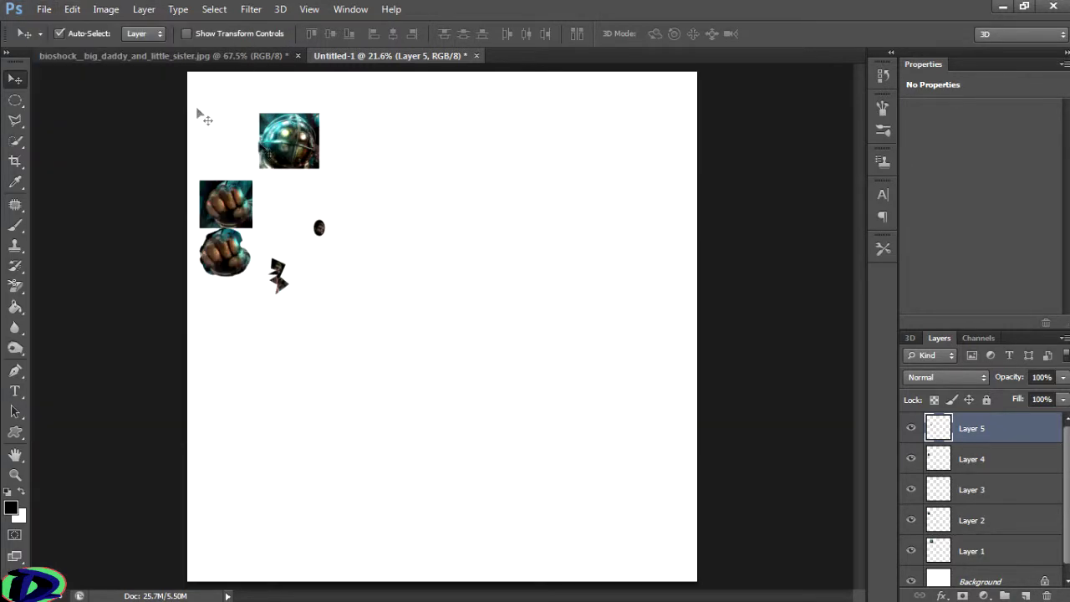
Clear the polygonal selection in the BioShock picture and activate the Magnetic Lasso Tool
click(151, 56)
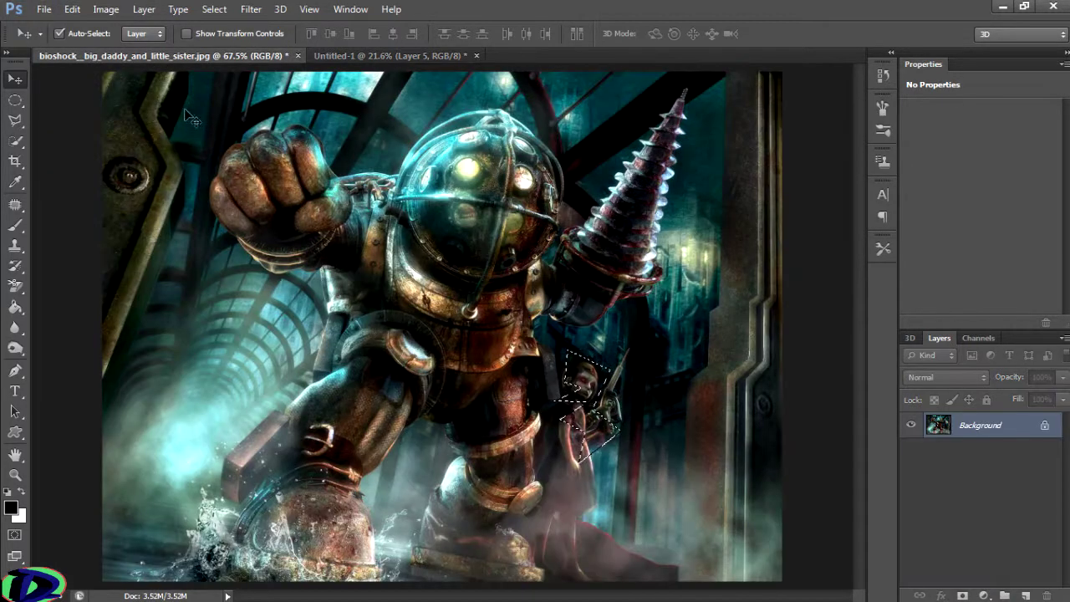
click(15, 100)
key(ctrl+d)
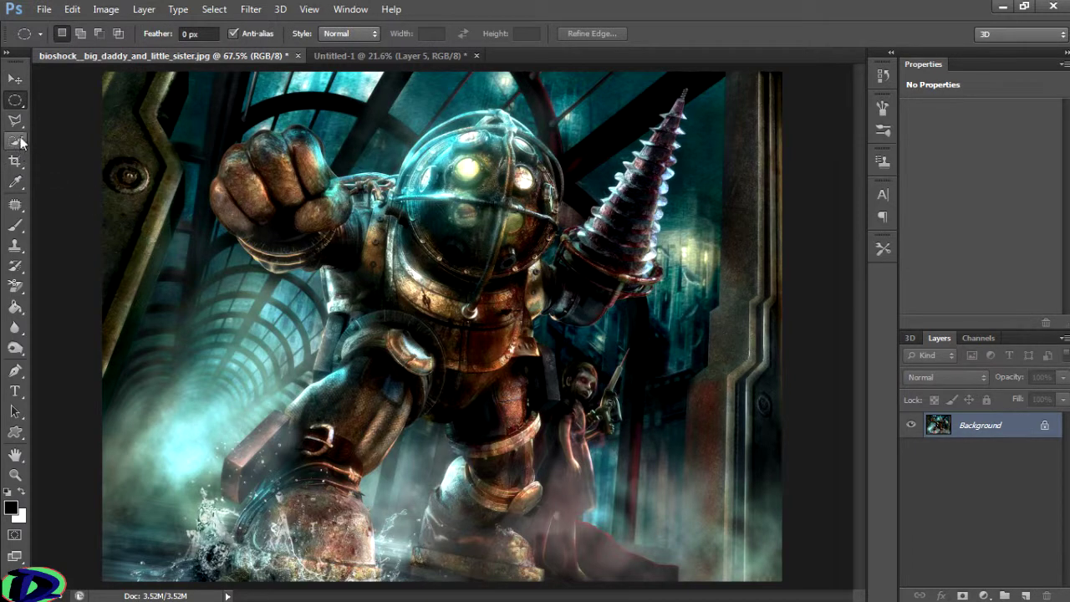
right_click(17, 124)
click(53, 146)
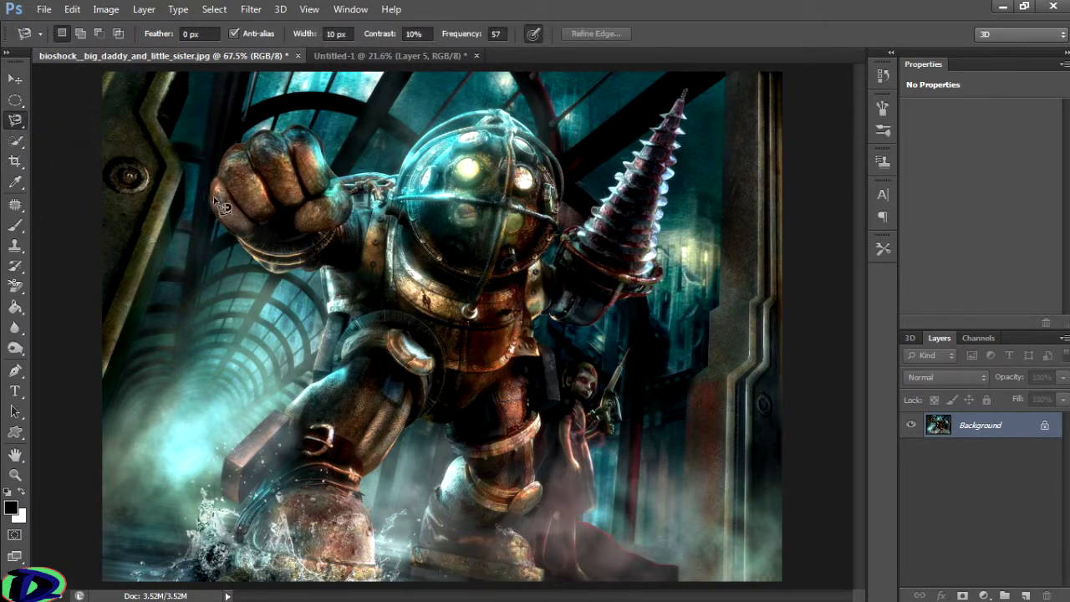
right_click(16, 121)
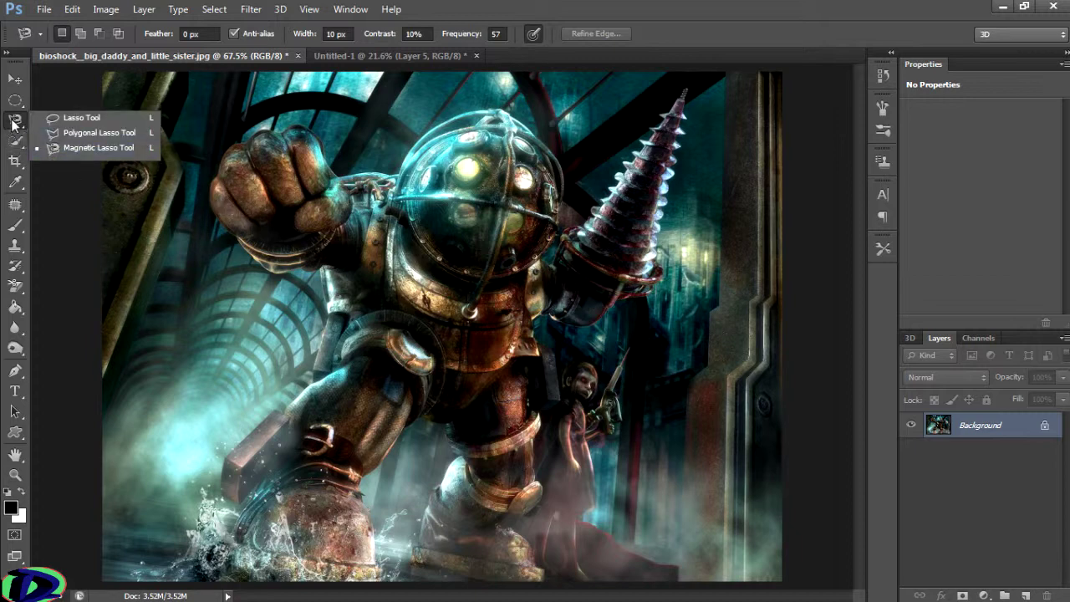
click(51, 147)
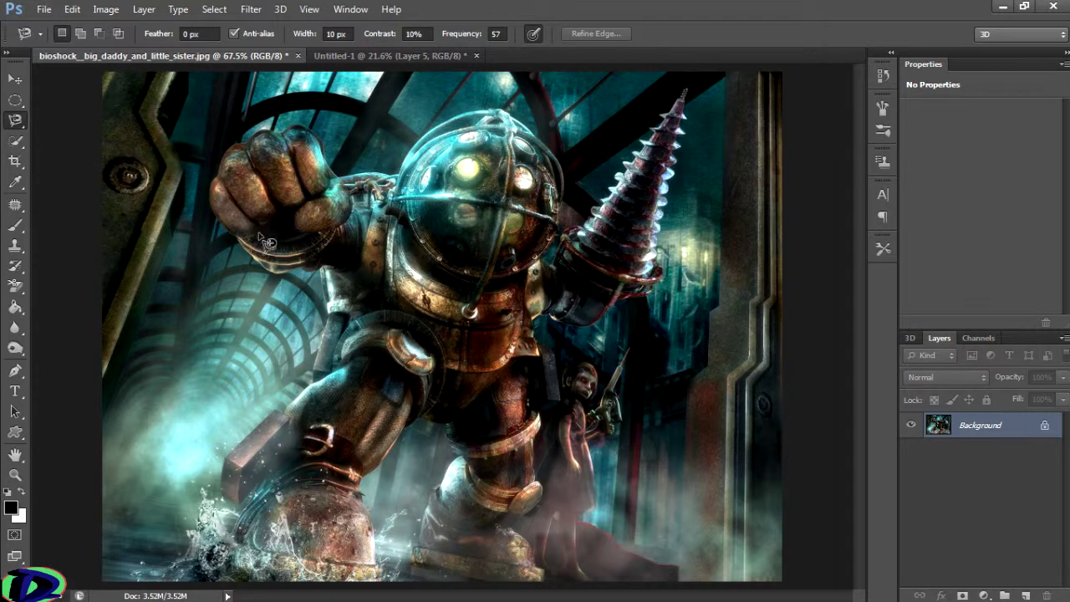
Try a loose Magnetic Lasso outline from the fist to the metal door frame, then clear that selection
click(258, 232)
double_click(171, 127)
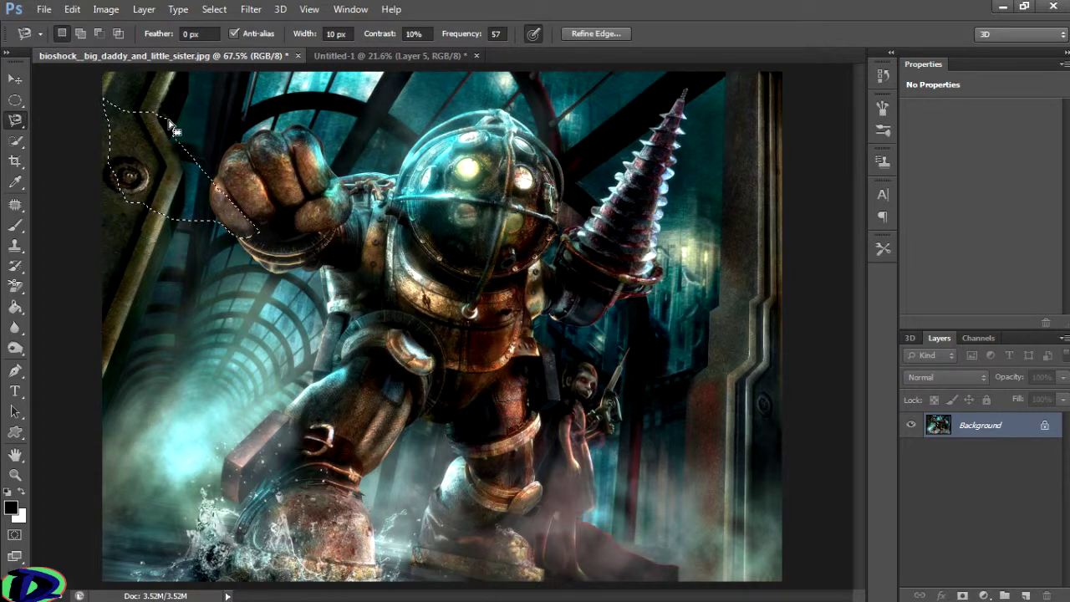
key(ctrl+d)
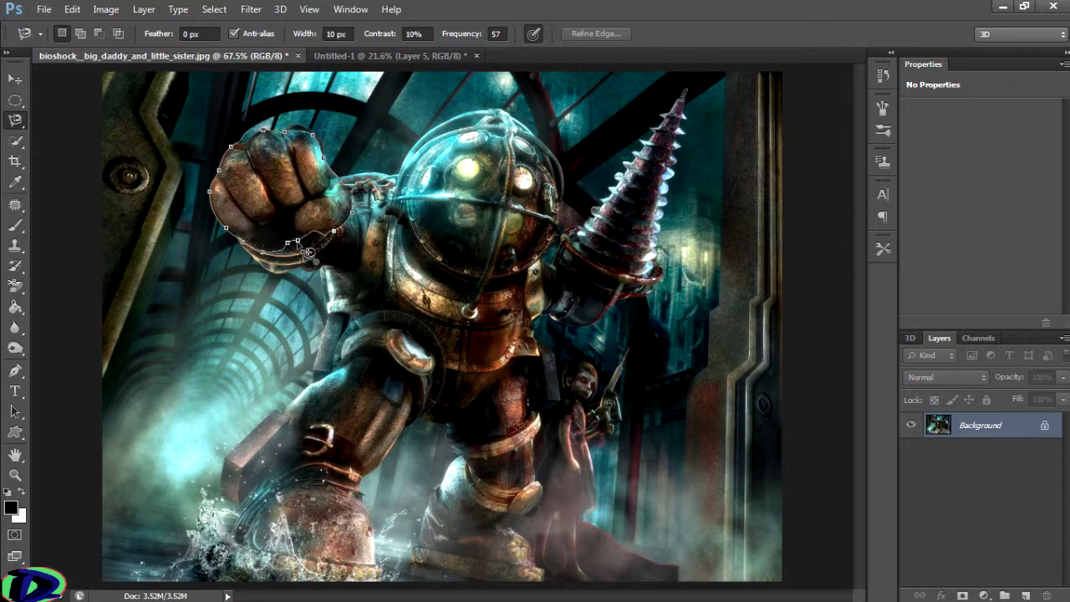
Trace the raised fist's edge with the Magnetic Lasso and move a copy into Untitled-1, beside the rectangular fist and below the helmet
double_click(308, 252)
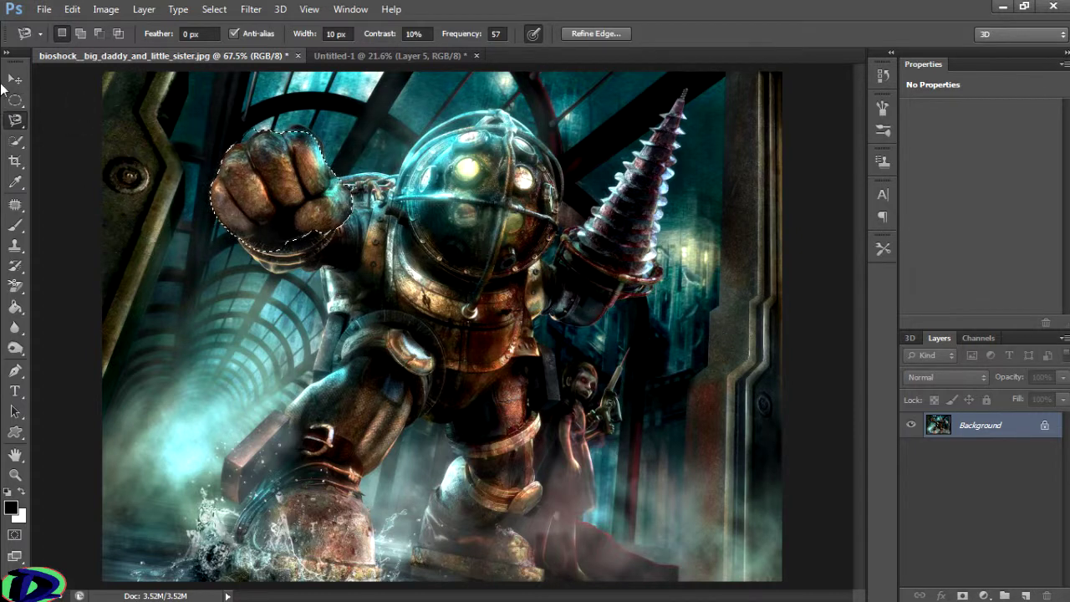
click(15, 79)
drag(261, 176, 295, 171)
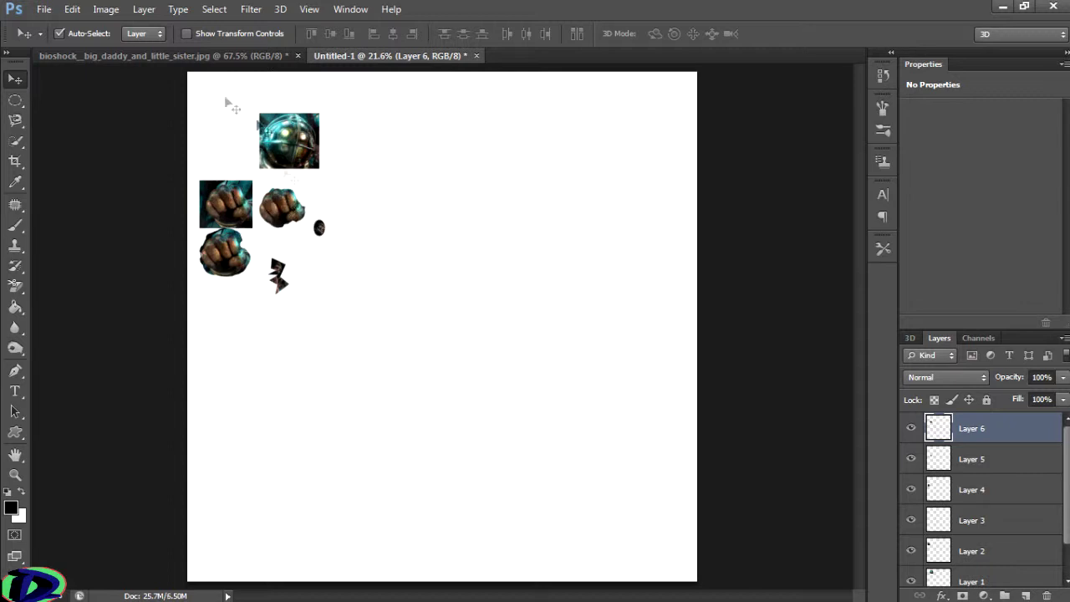
Clear the fist selection in the BioShock picture and activate the Quick Selection Tool
click(98, 55)
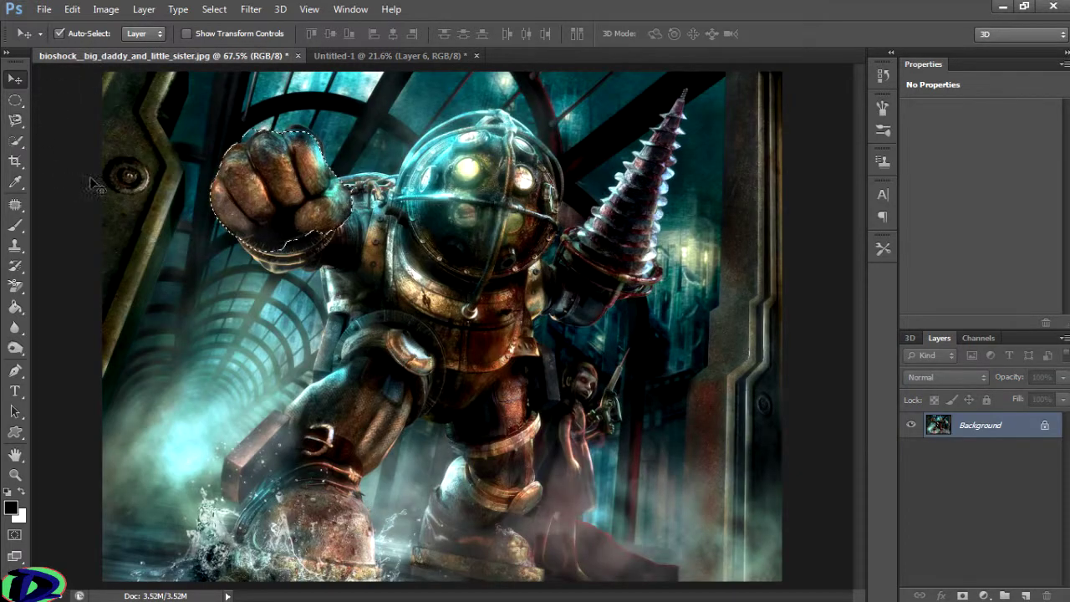
click(15, 99)
click(122, 124)
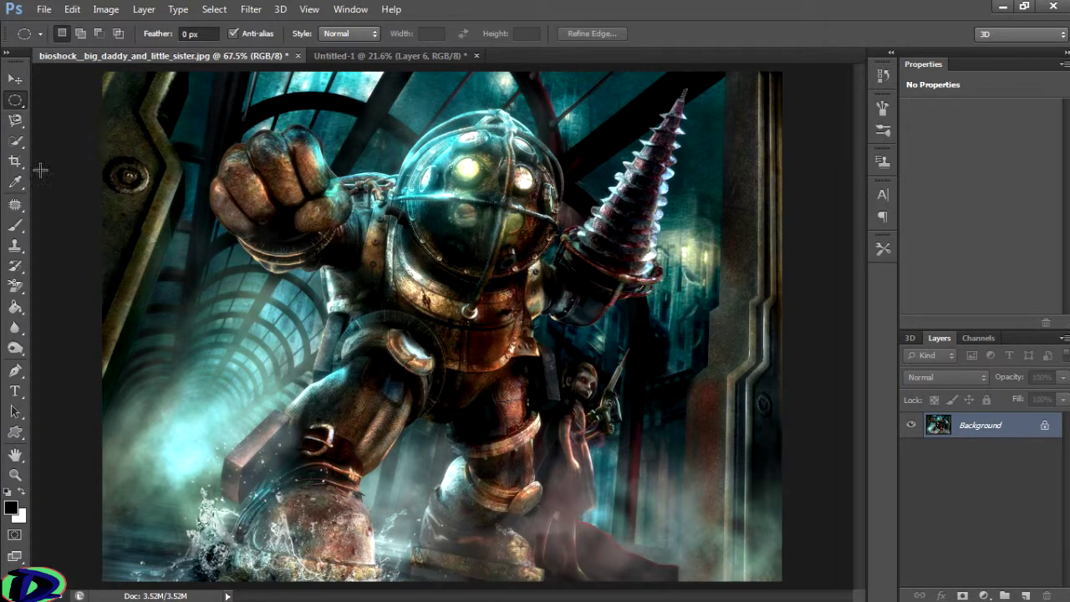
click(15, 139)
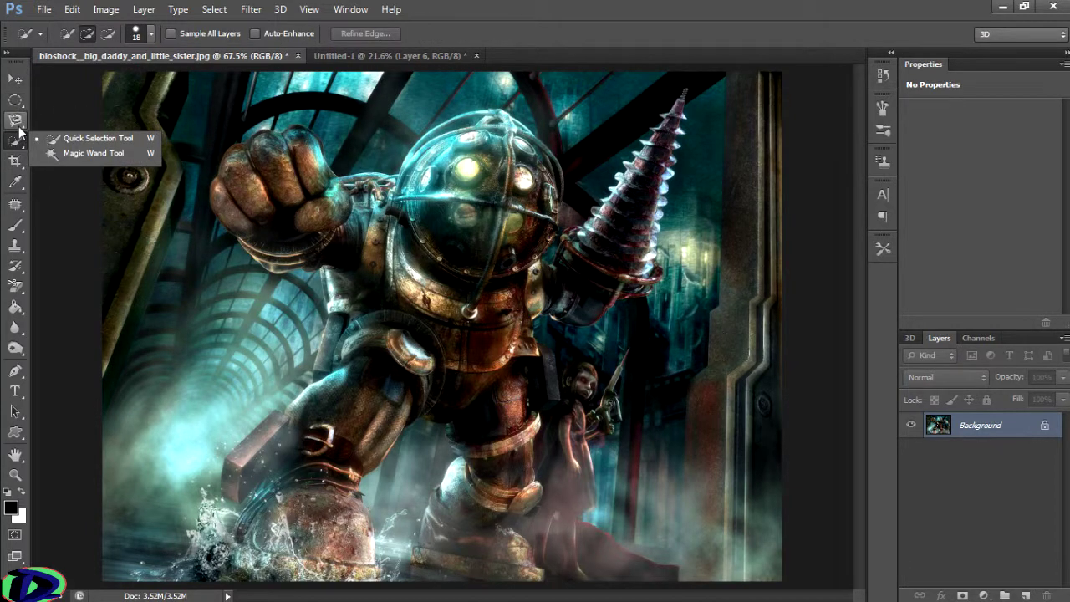
click(65, 141)
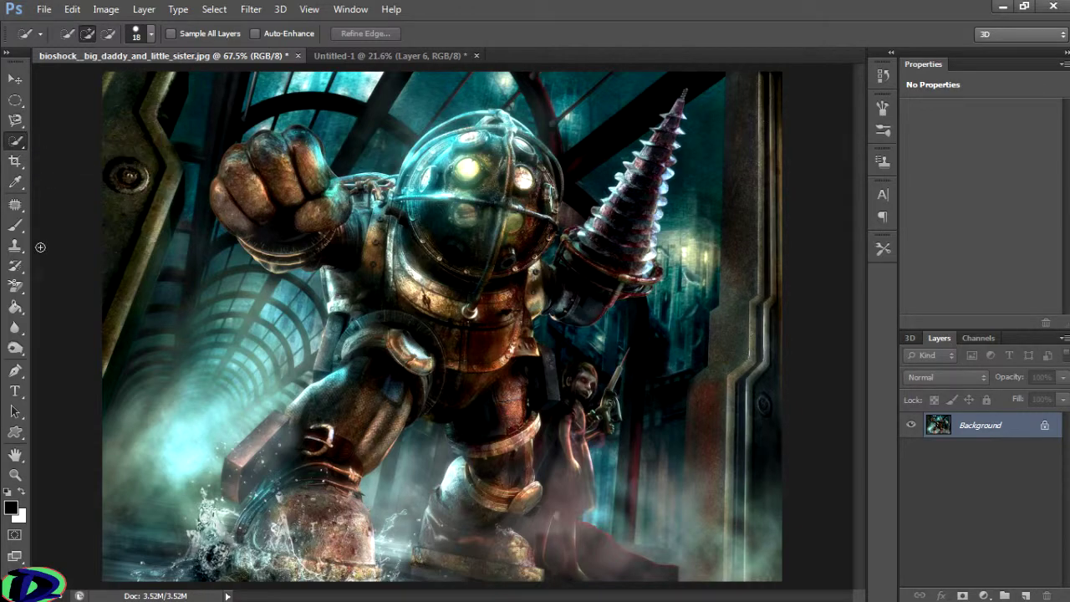
Zoom in on the raised fist to 200%, return to the Quick Selection Tool and check its brush settings
click(15, 474)
drag(271, 156, 250, 162)
scroll(251, 162, up, 3)
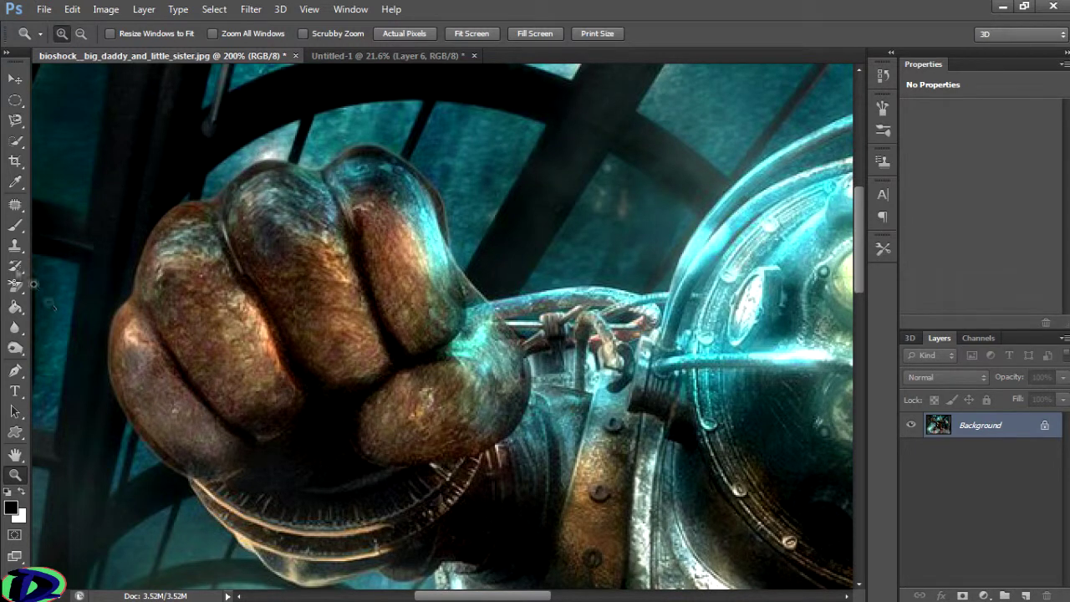
drag(17, 143, 64, 142)
click(150, 35)
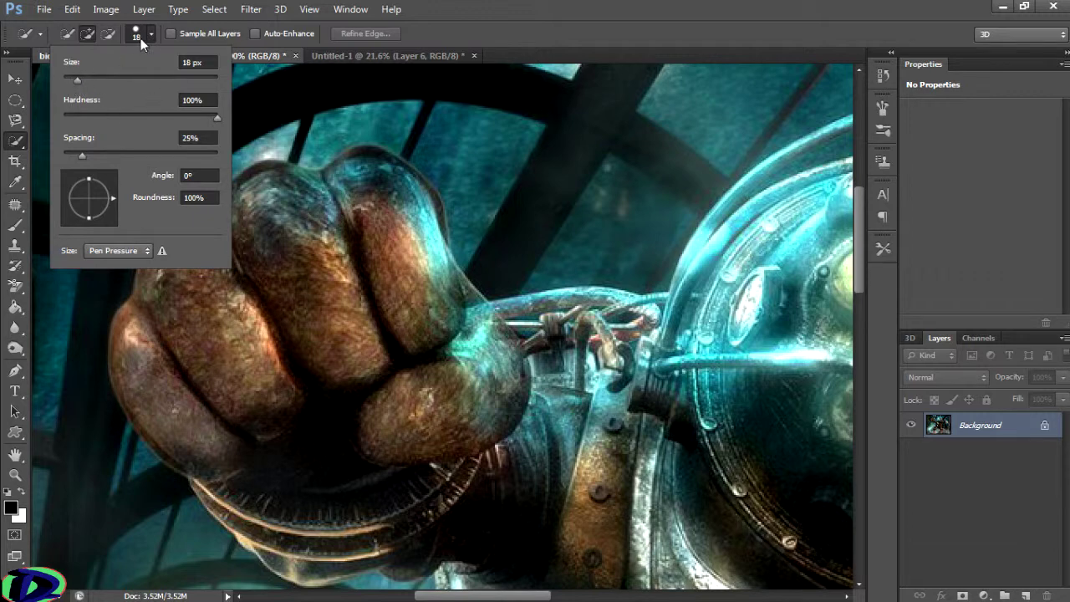
click(152, 35)
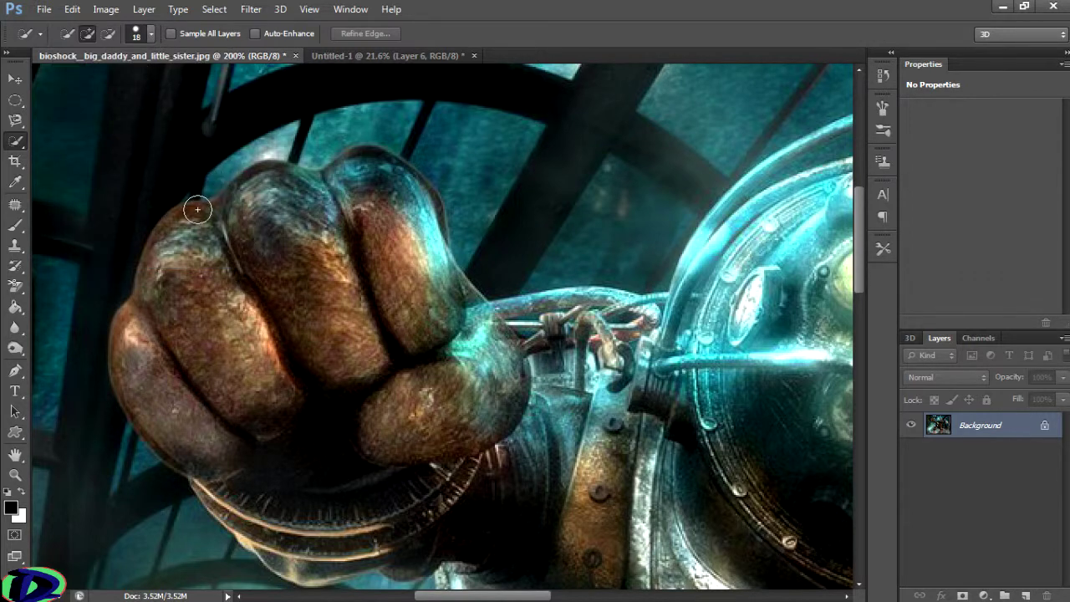
Try a Quick Selection on the dark background between the fist and the helmet, then clear that selection
click(575, 154)
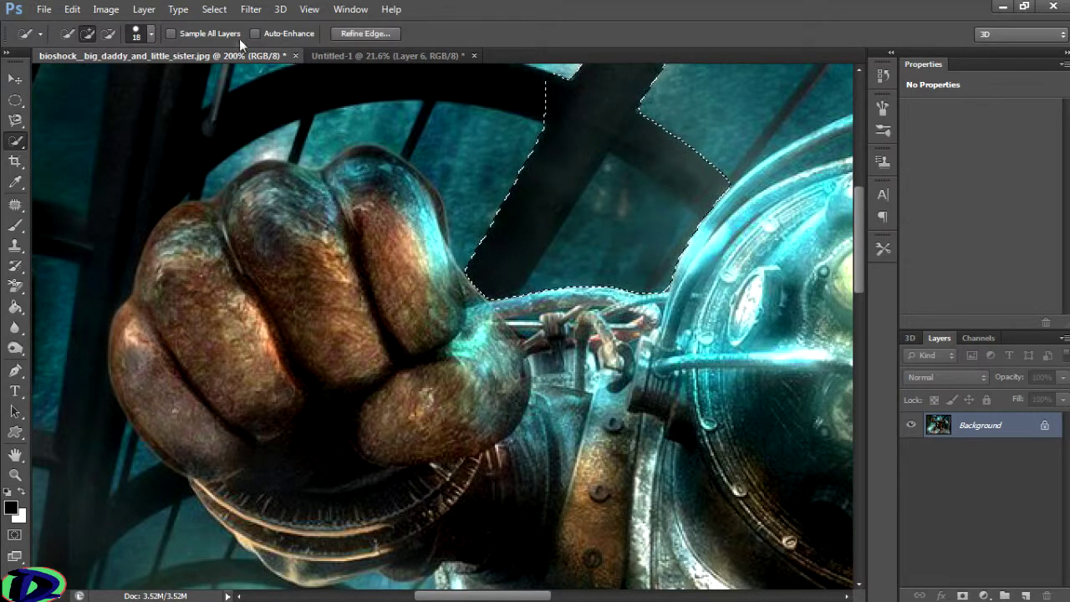
click(15, 100)
click(156, 101)
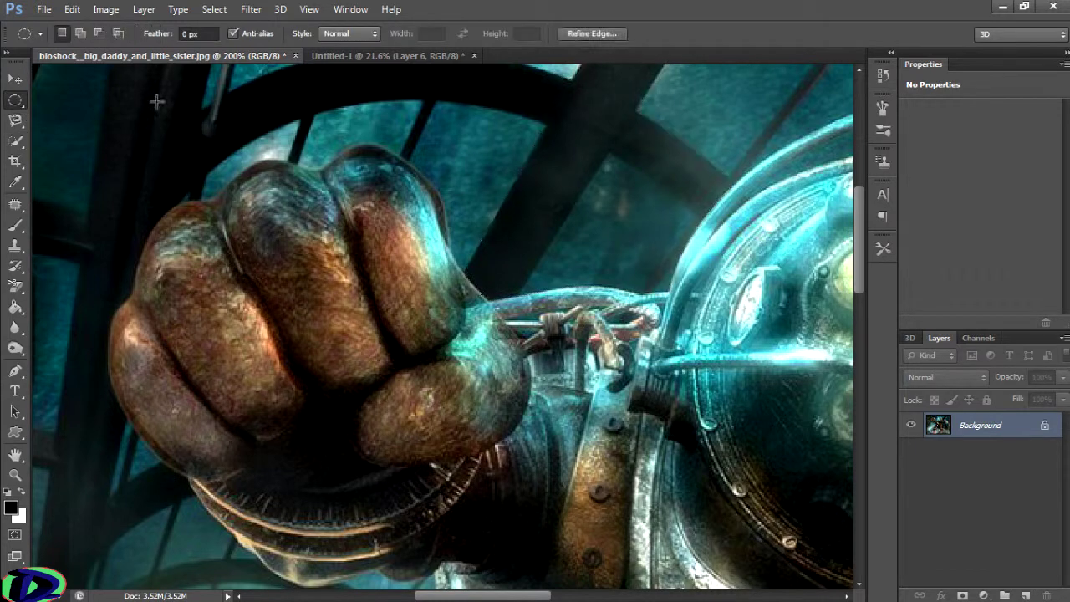
Set the Quick Selection brush size to 5 px and try a small selection on the dark beam beside the fist
click(15, 140)
click(151, 34)
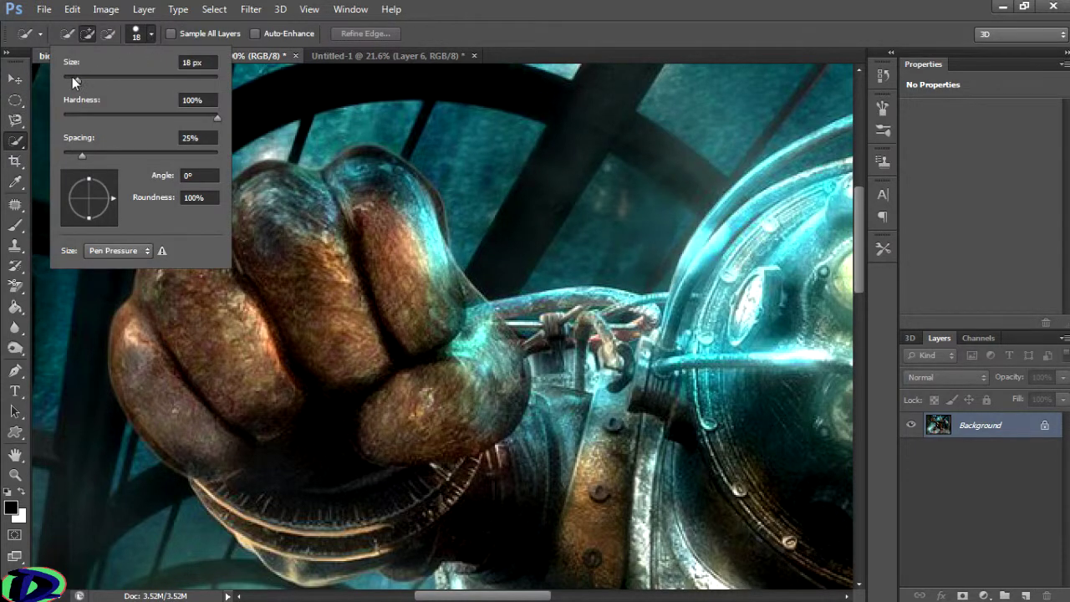
drag(72, 77, 67, 76)
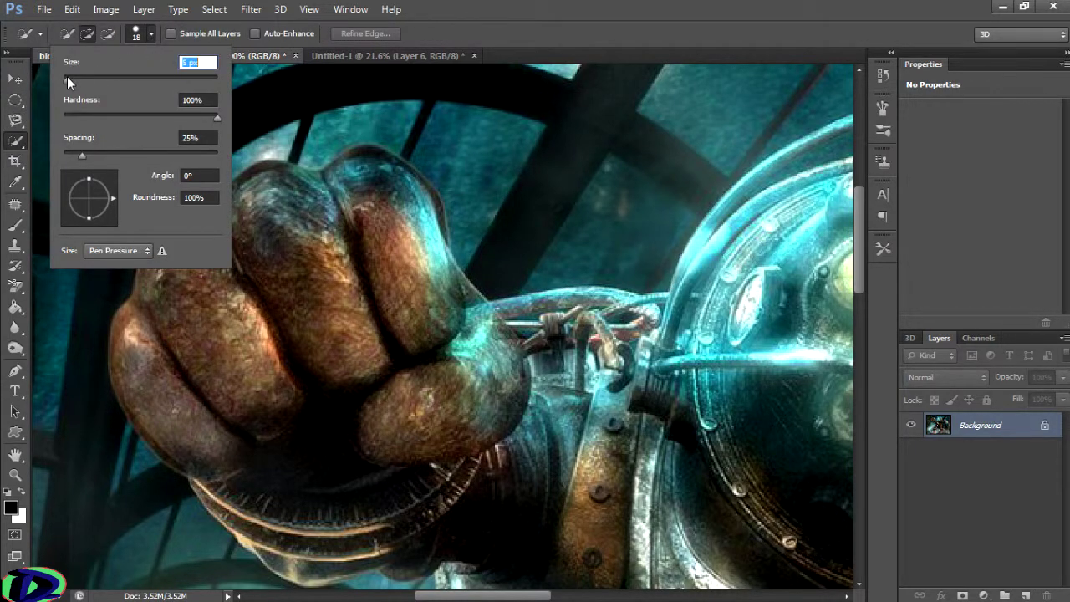
click(576, 131)
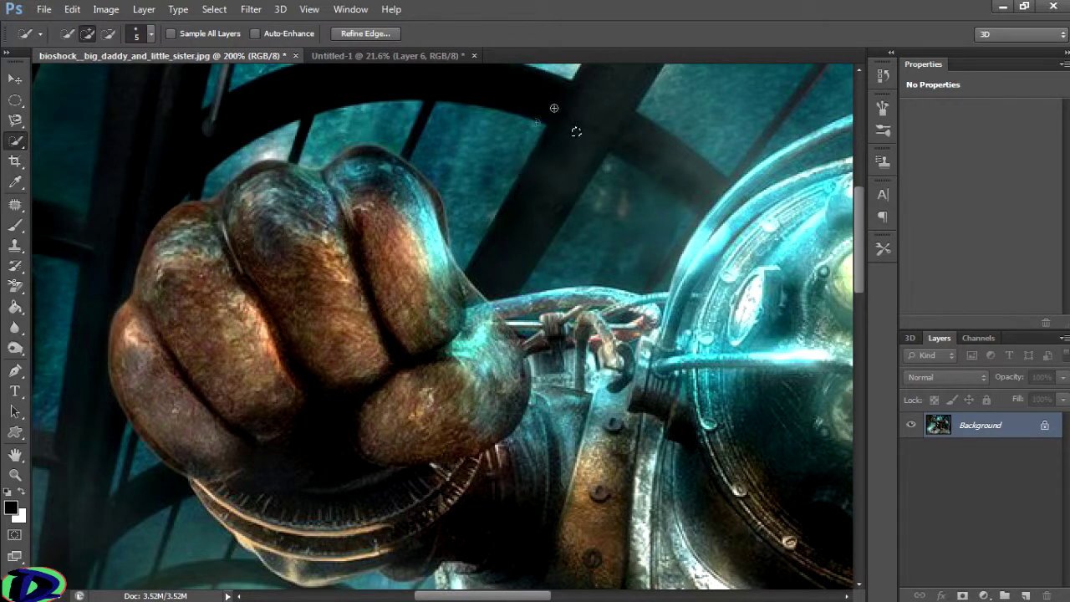
Set the Quick Selection brush size to 17 px, clear the test selection and return to the Quick Selection Tool
click(151, 34)
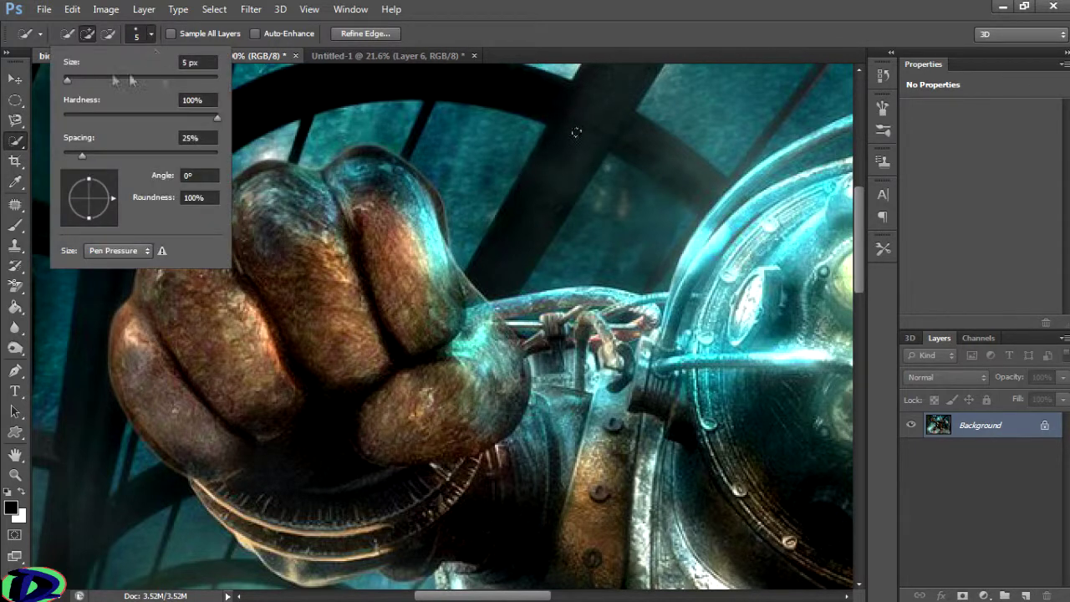
drag(71, 77, 76, 78)
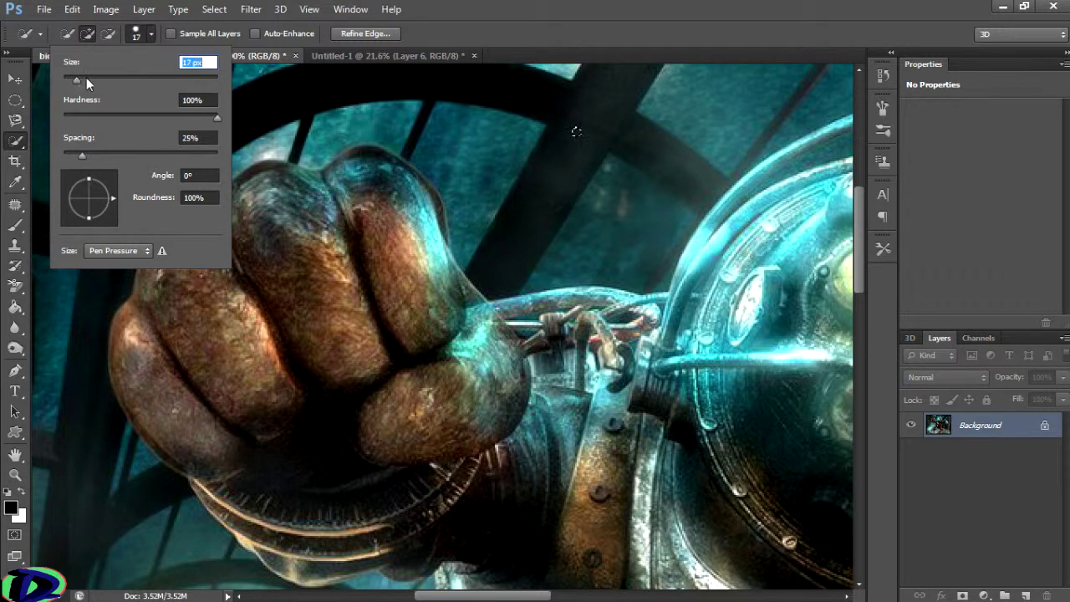
click(153, 37)
click(19, 102)
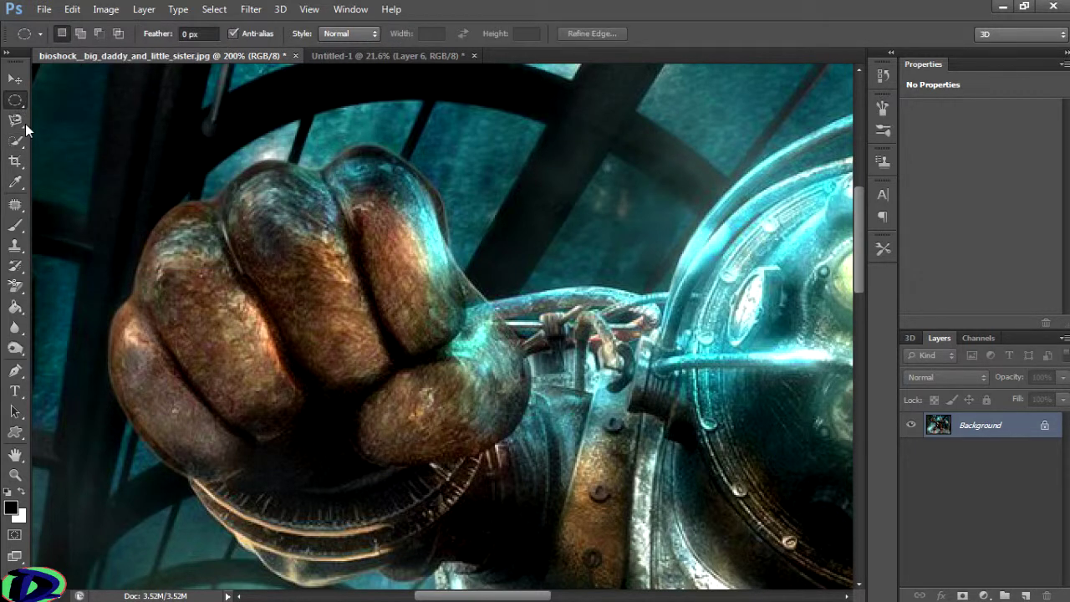
click(15, 142)
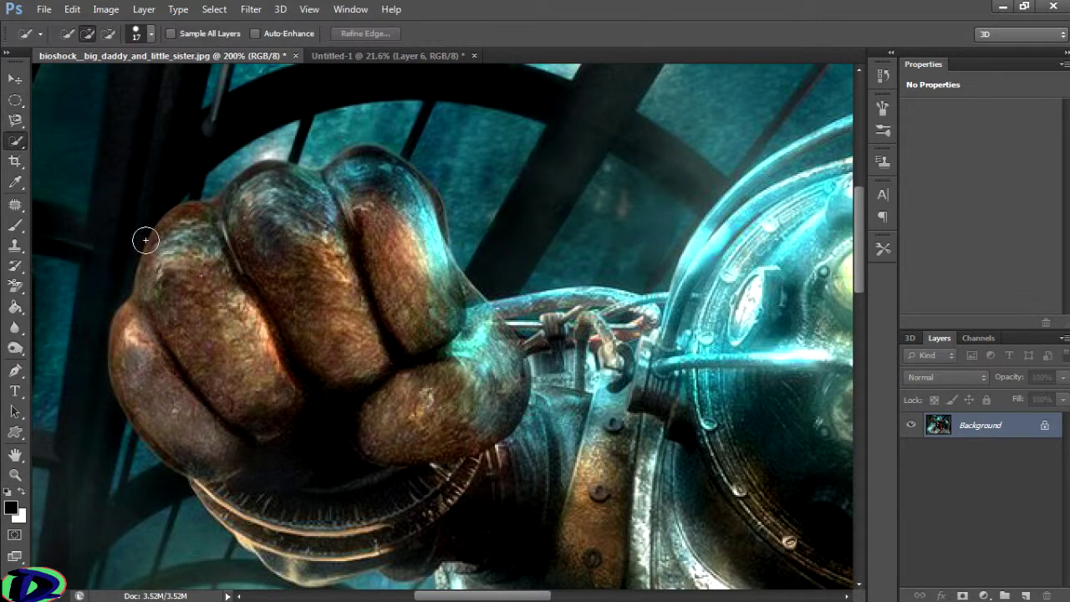
Quick-select the raised fist, subtract the window areas above the knuckles, and move a copy into Untitled-1 below the Magnetic Lasso fist
mouse_move(170, 401)
mouse_down()
mouse_move(201, 423)
mouse_move(212, 414)
mouse_move(205, 427)
mouse_move(227, 389)
mouse_move(133, 387)
mouse_move(235, 249)
mouse_move(201, 241)
mouse_move(380, 244)
mouse_move(428, 196)
mouse_up()
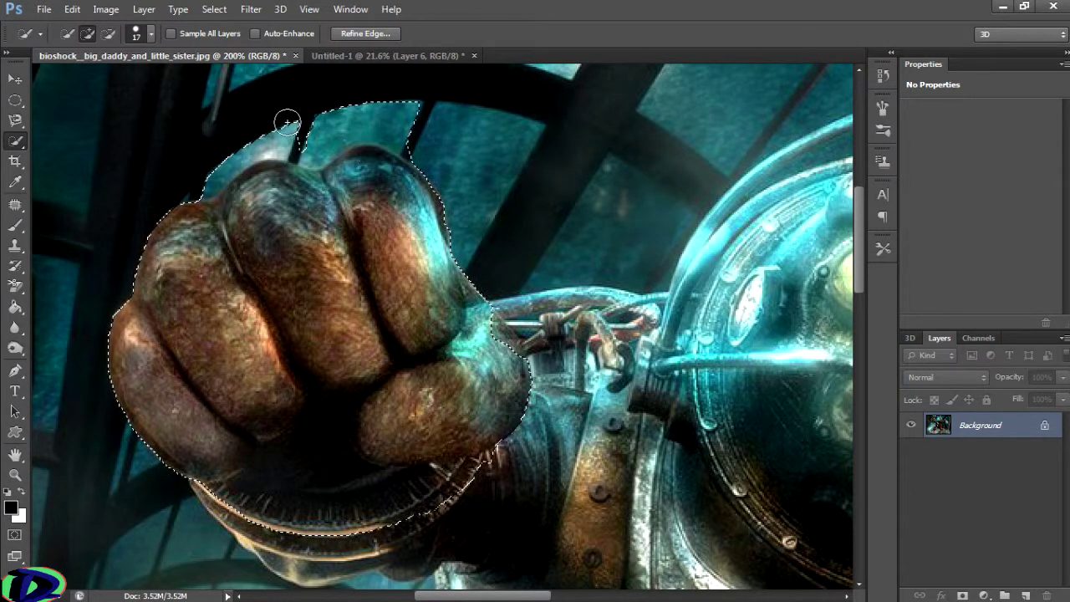
key(alt)
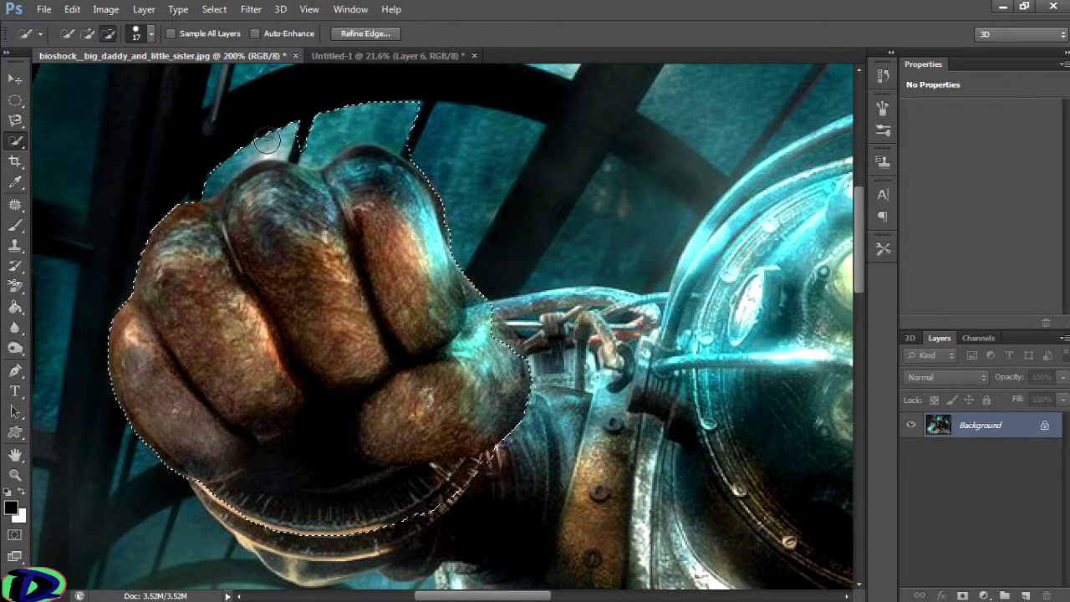
mouse_move(319, 118)
mouse_down()
mouse_move(380, 105)
mouse_move(411, 112)
mouse_move(422, 137)
mouse_move(392, 112)
mouse_move(346, 116)
mouse_move(278, 132)
mouse_move(201, 172)
mouse_move(253, 146)
mouse_move(295, 149)
mouse_move(322, 120)
mouse_move(380, 119)
mouse_up()
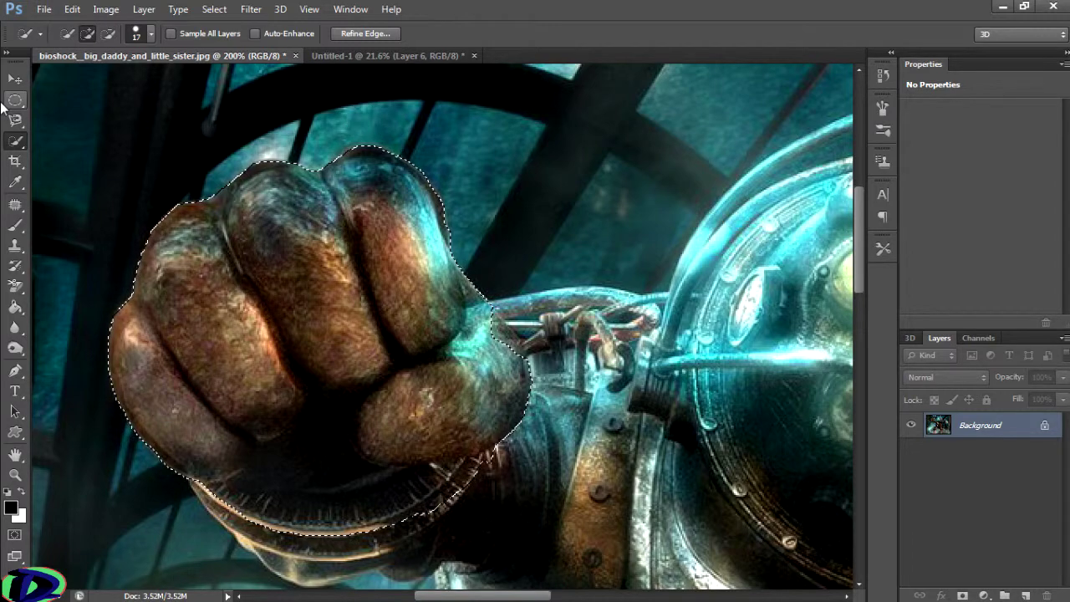
click(15, 78)
drag(333, 303, 281, 236)
click(978, 464)
click(980, 492)
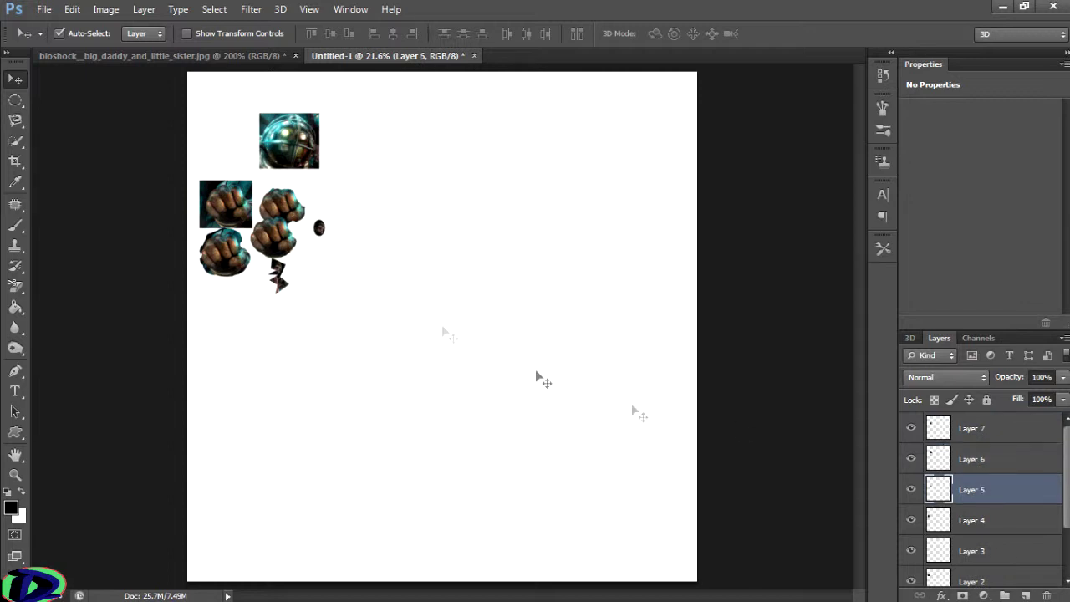
drag(304, 270, 465, 302)
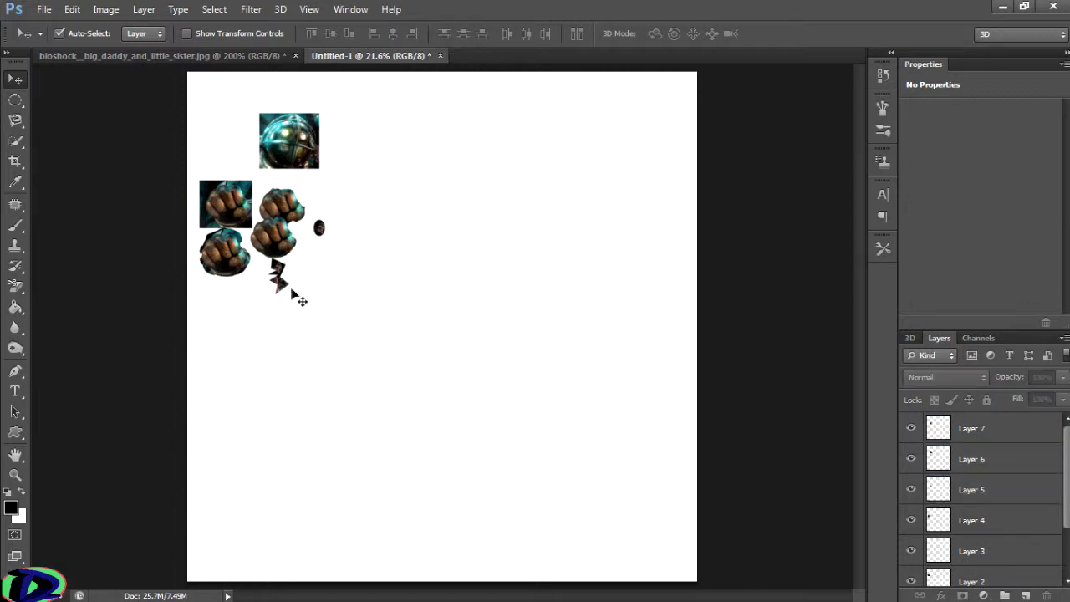
click(969, 529)
drag(287, 251, 408, 289)
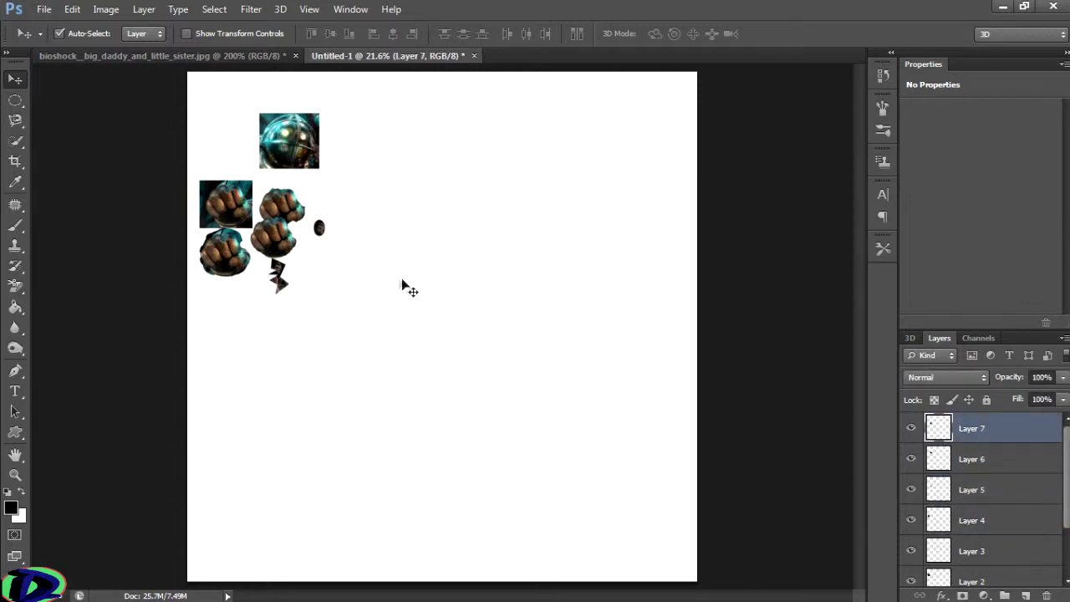
click(1003, 502)
drag(321, 222, 348, 241)
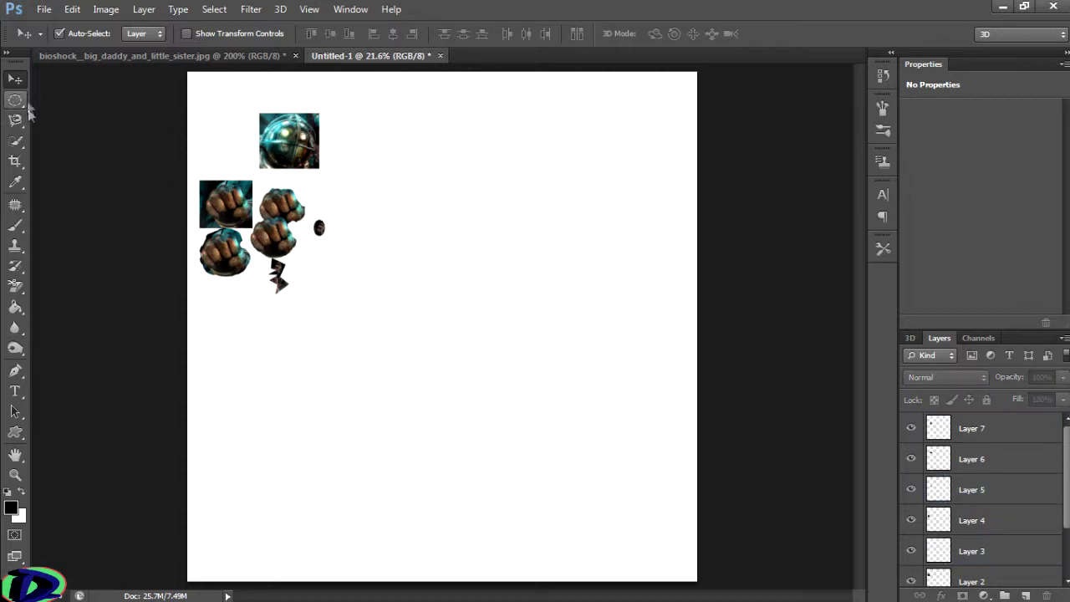
Move the quick-selected fist on Layer 7 clear of the Magnetic Lasso fist, between the oval face and the jagged face cutout
click(15, 475)
click(209, 211)
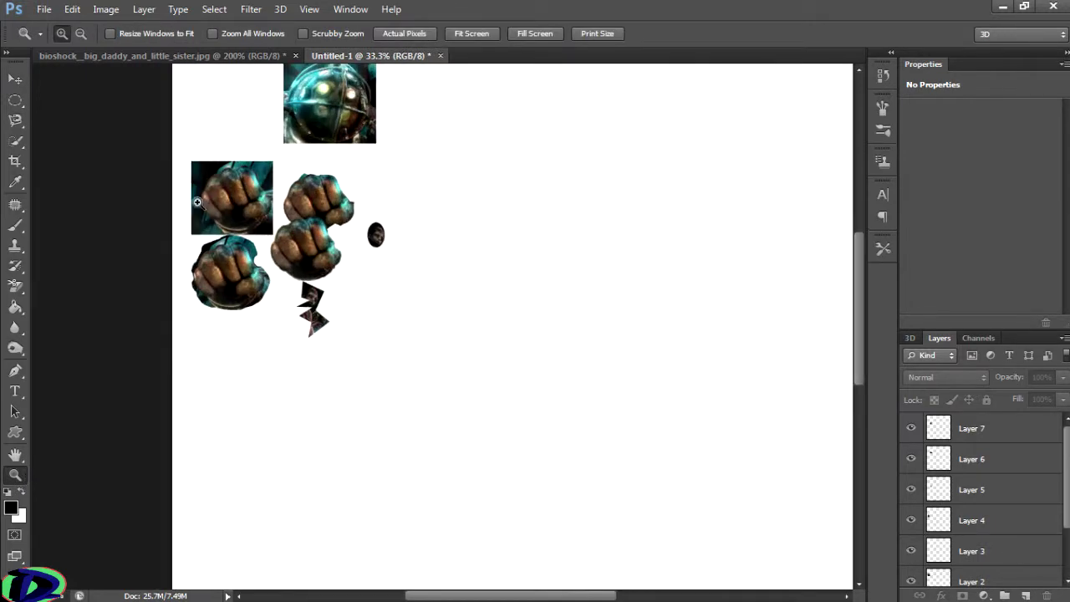
click(197, 203)
click(225, 192)
click(325, 199)
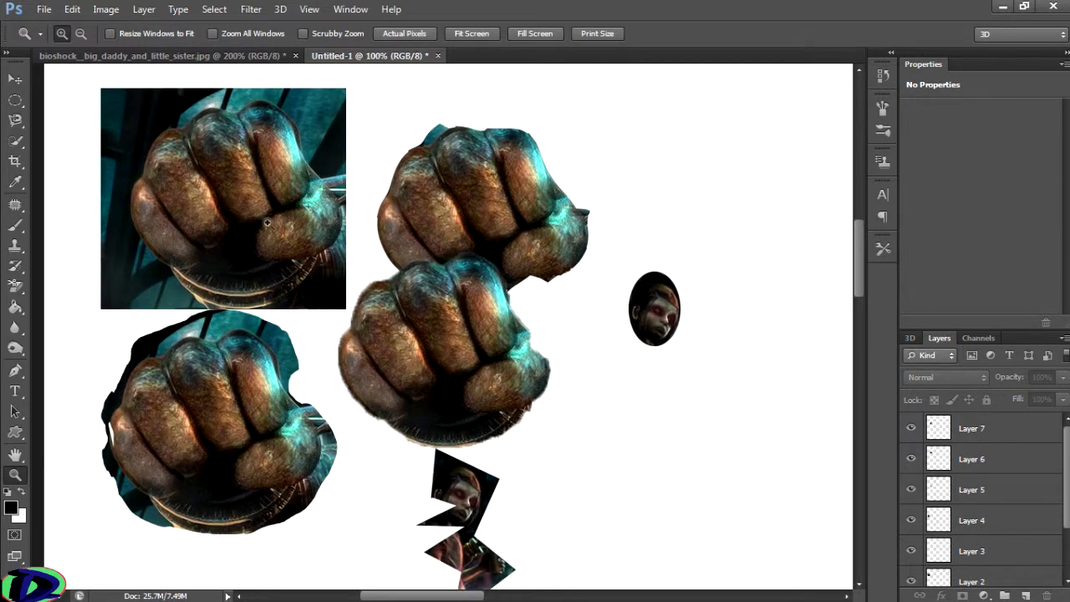
click(16, 81)
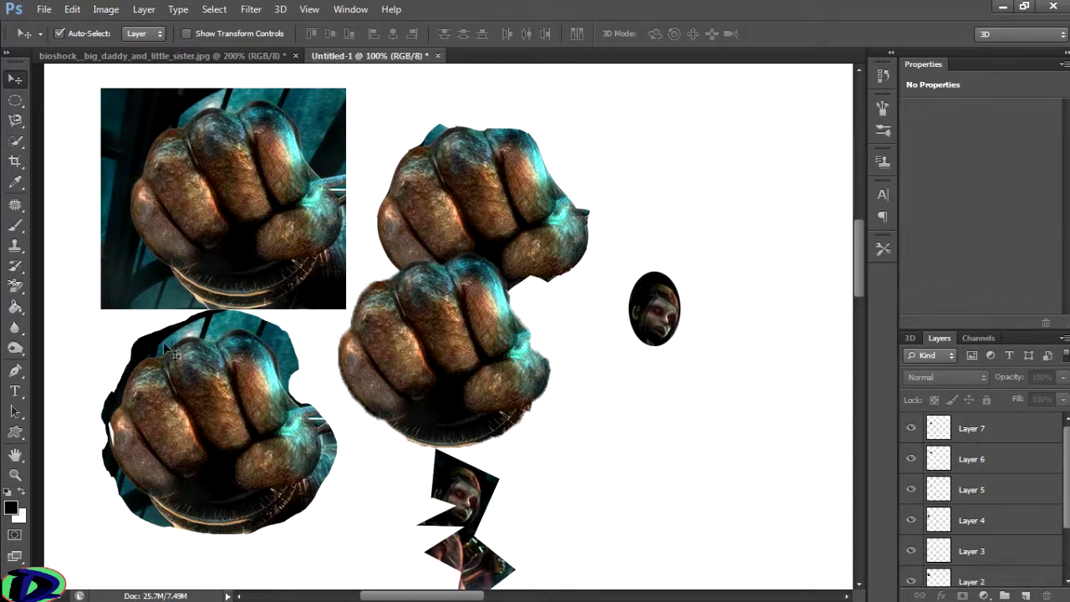
click(1001, 432)
drag(477, 339, 603, 433)
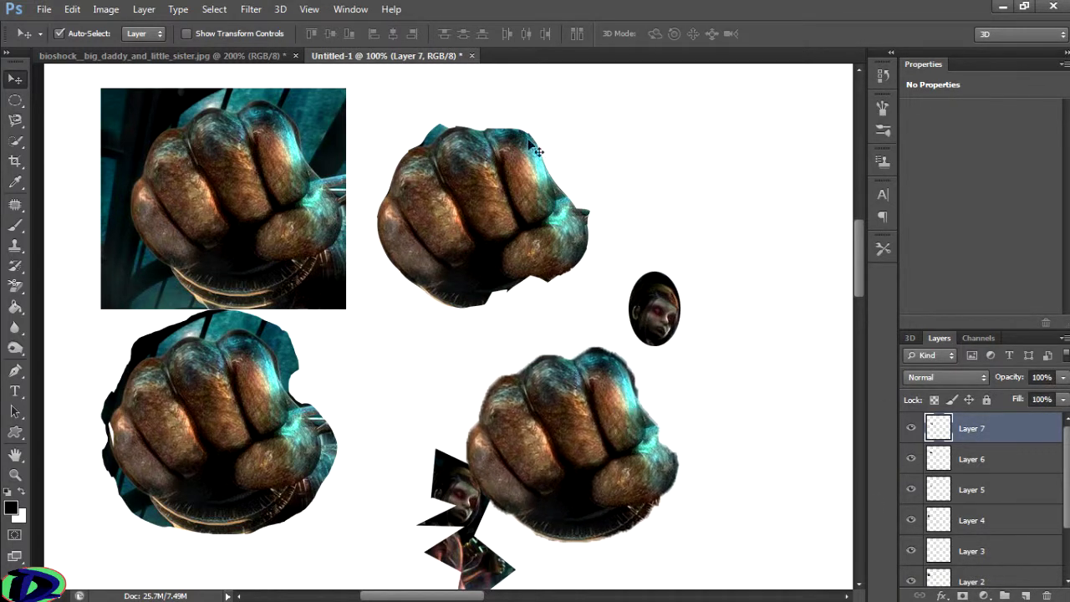
drag(650, 437, 630, 375)
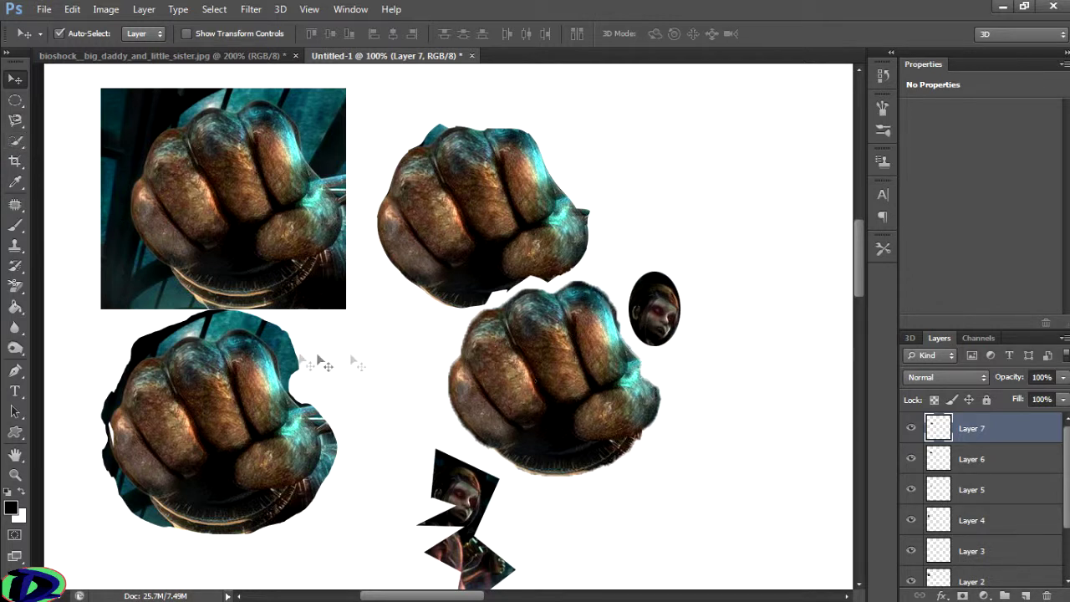
Reactivate the Quick Selection Tool, return to the BioShock picture and open Refine Edge for the fist selection
click(15, 121)
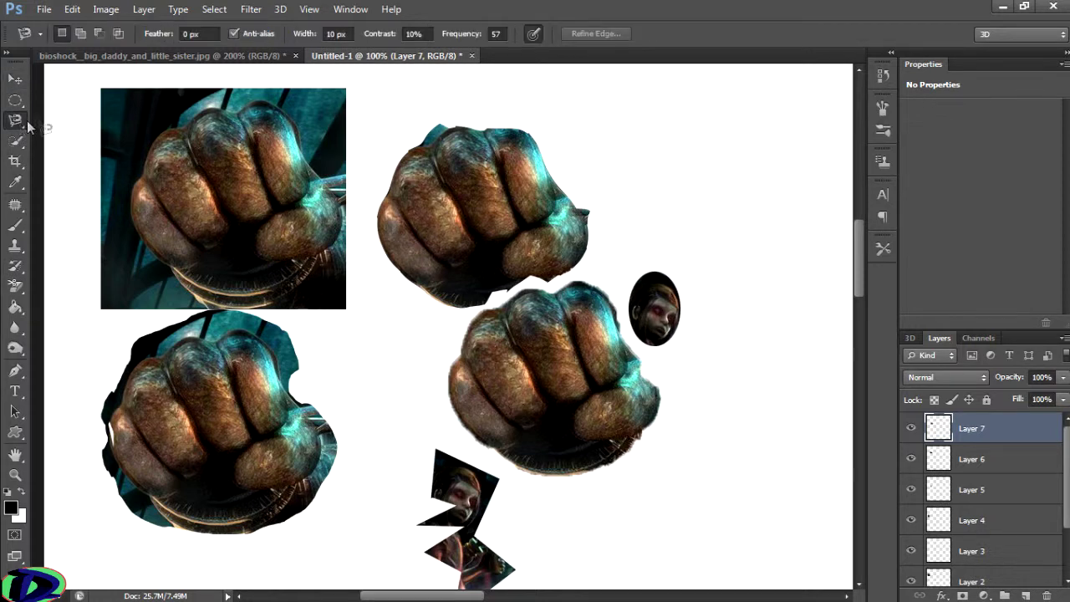
click(15, 140)
click(14, 123)
click(15, 140)
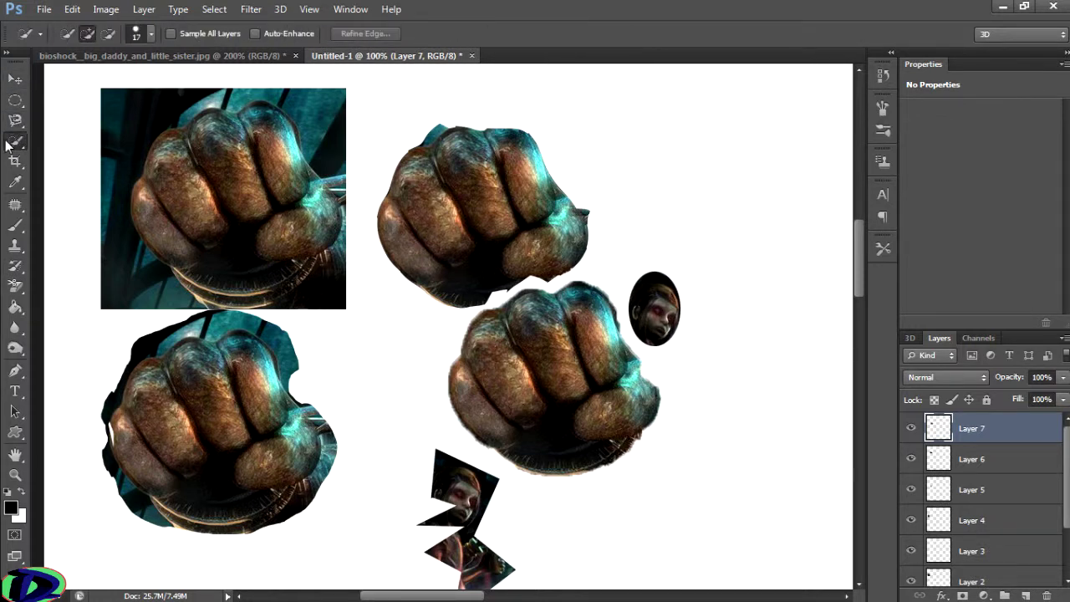
click(162, 56)
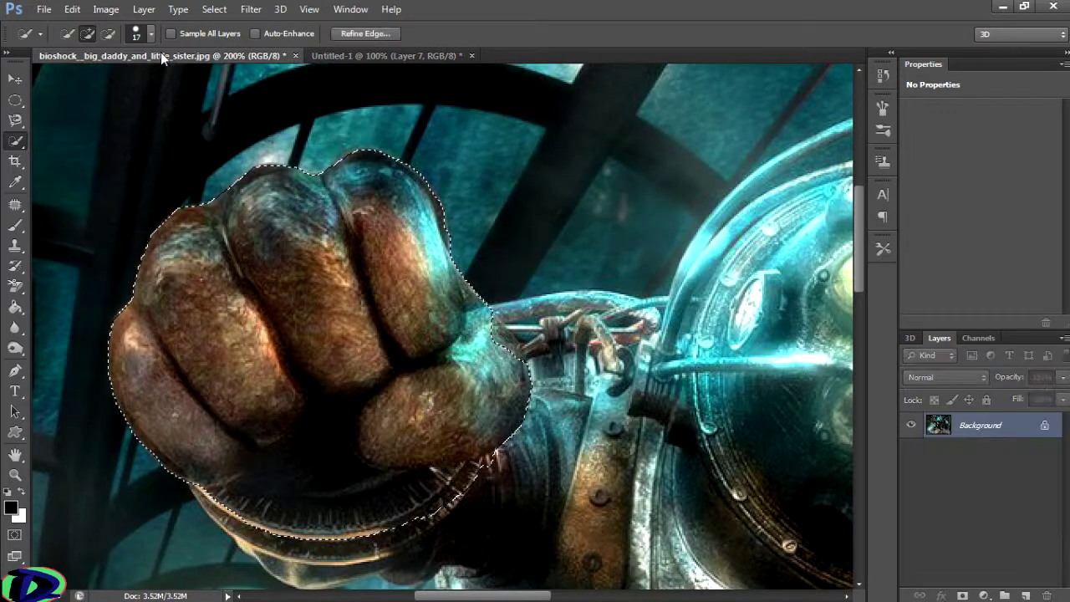
click(348, 33)
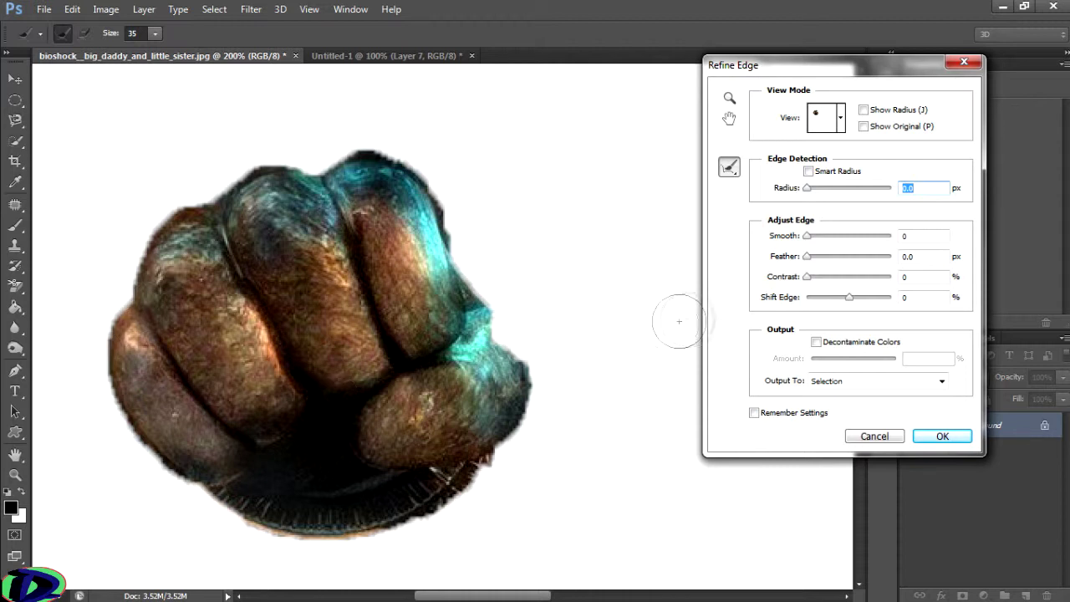
Refine the fist selection's edge with Smooth 64, Feather 0 px and Contrast 50%, output to Selection
drag(811, 285, 789, 285)
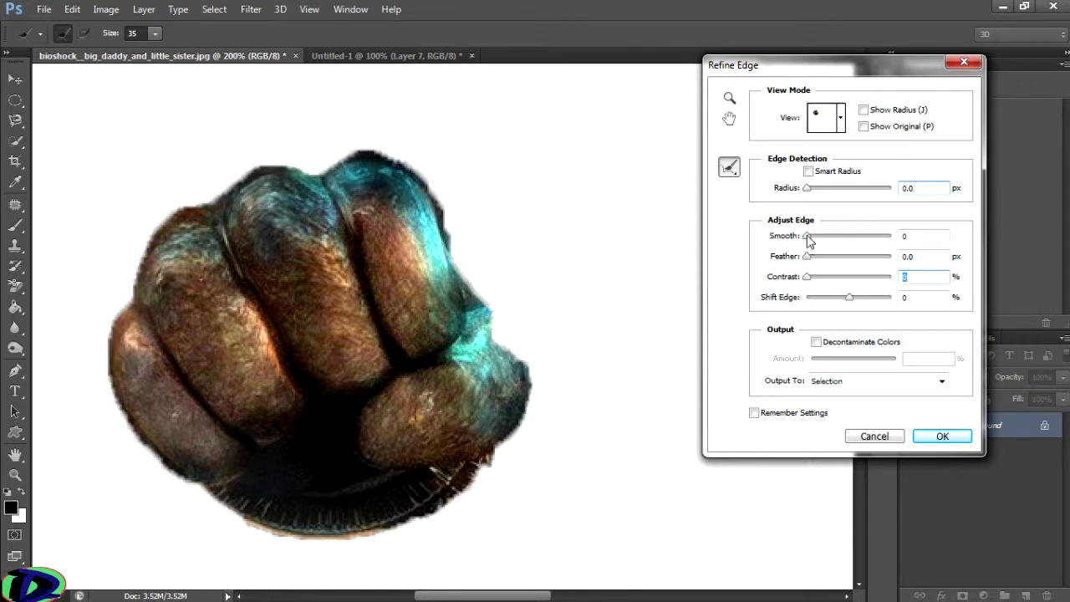
drag(861, 245, 879, 250)
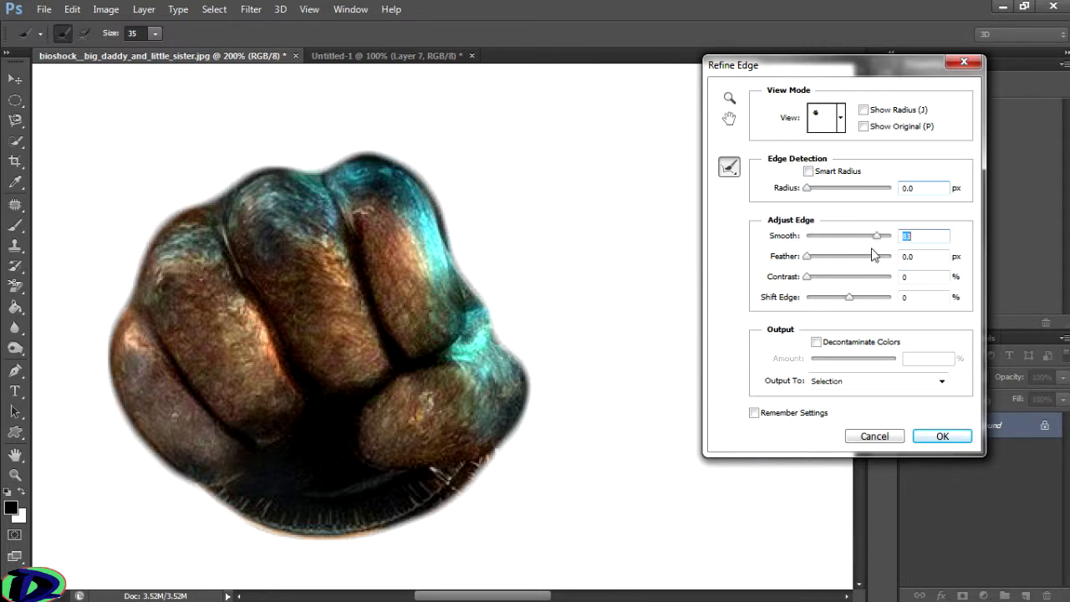
drag(871, 239, 834, 240)
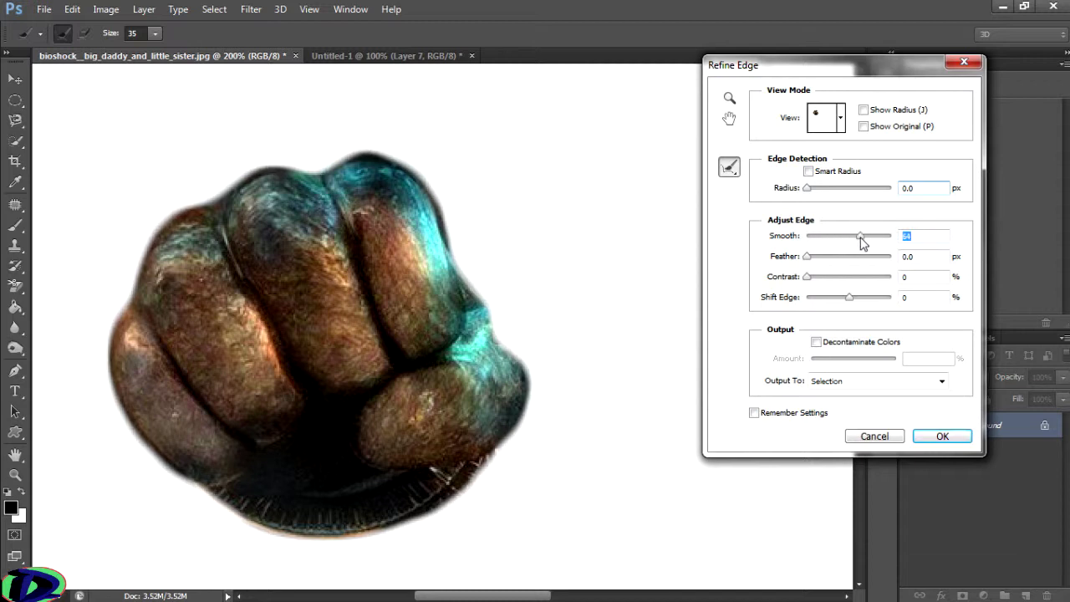
drag(817, 262, 783, 260)
drag(809, 279, 849, 280)
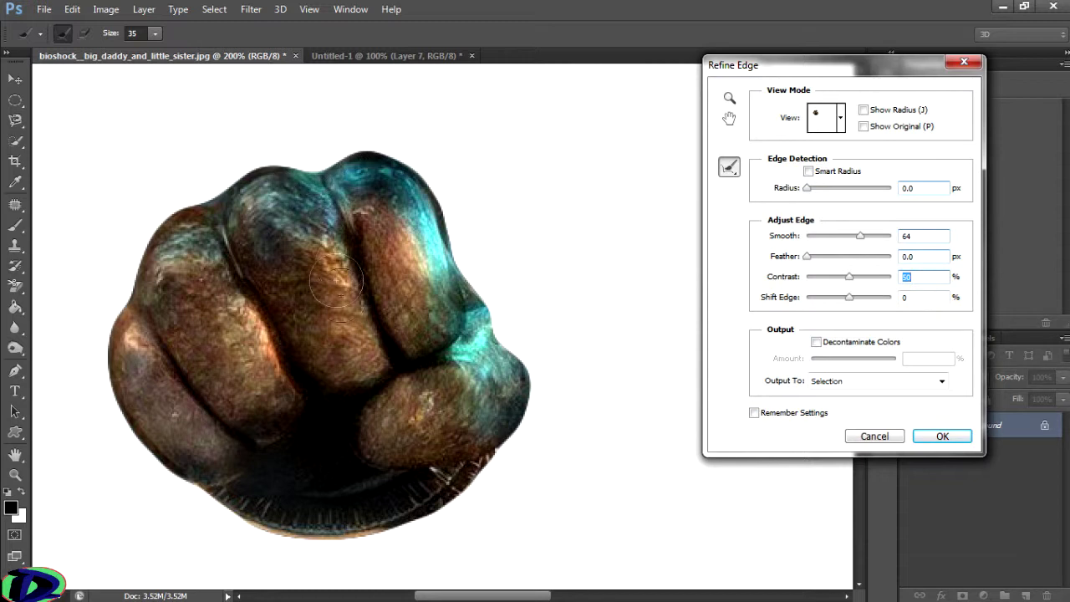
click(941, 437)
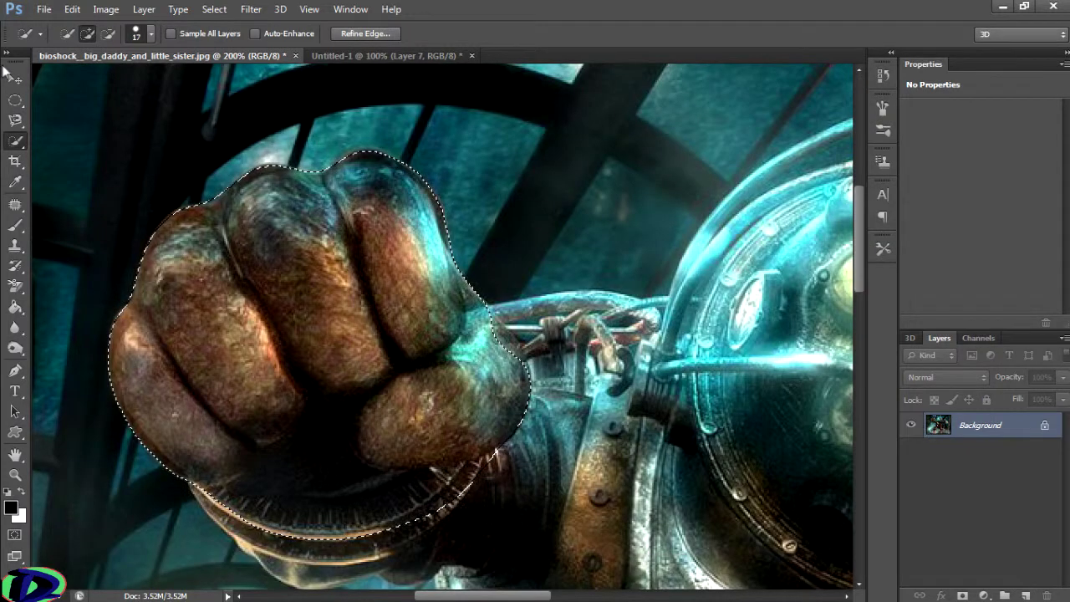
Move a copy of the refined fist into Untitled-1, to the right of the other fists and over the oval face
key(v)
drag(328, 330, 718, 283)
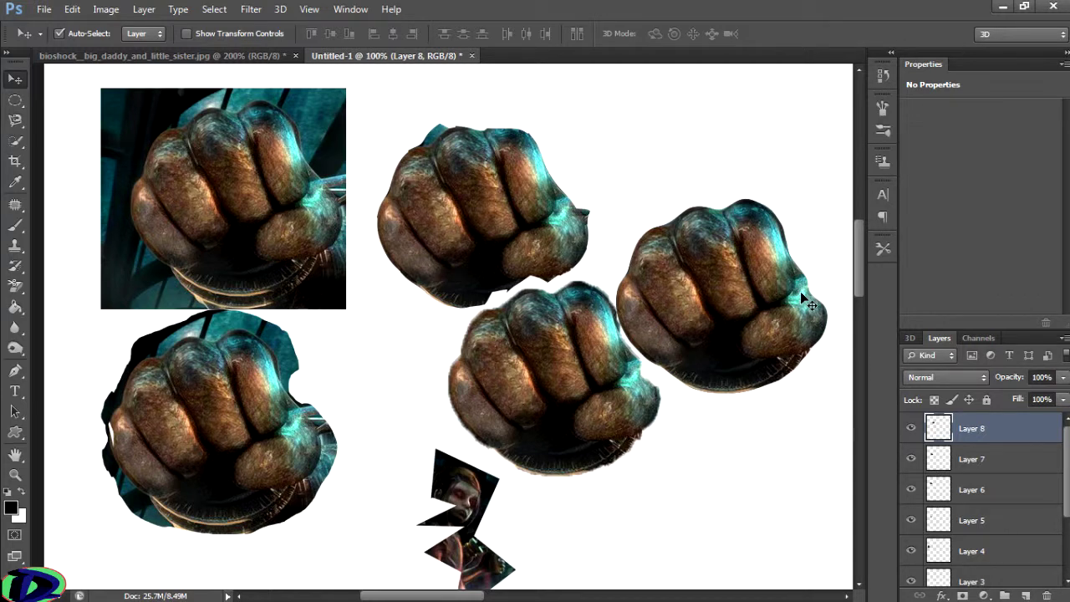
click(22, 102)
click(21, 143)
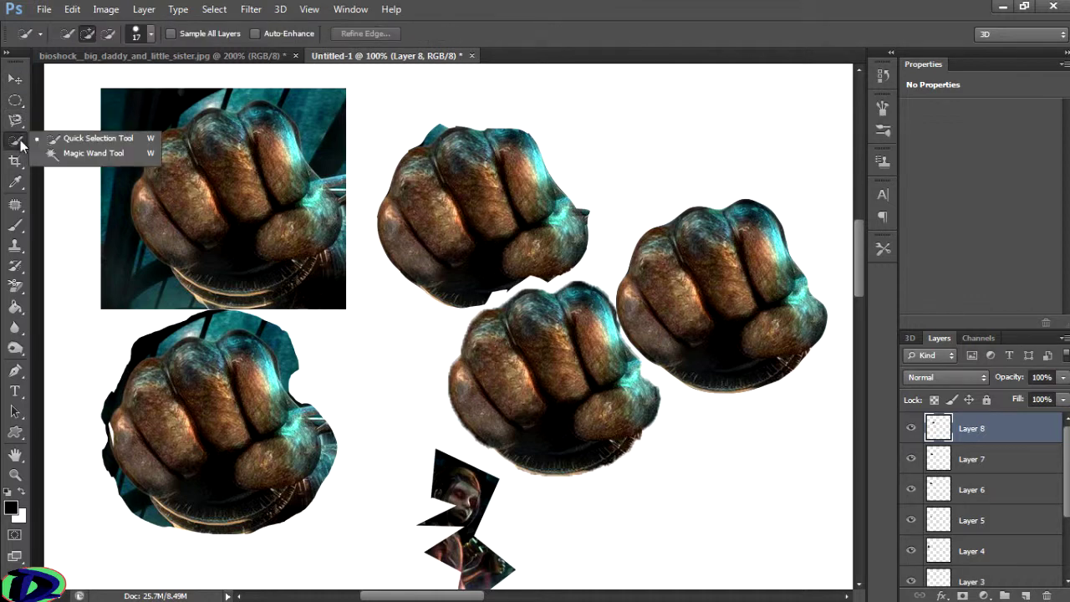
click(15, 160)
click(15, 181)
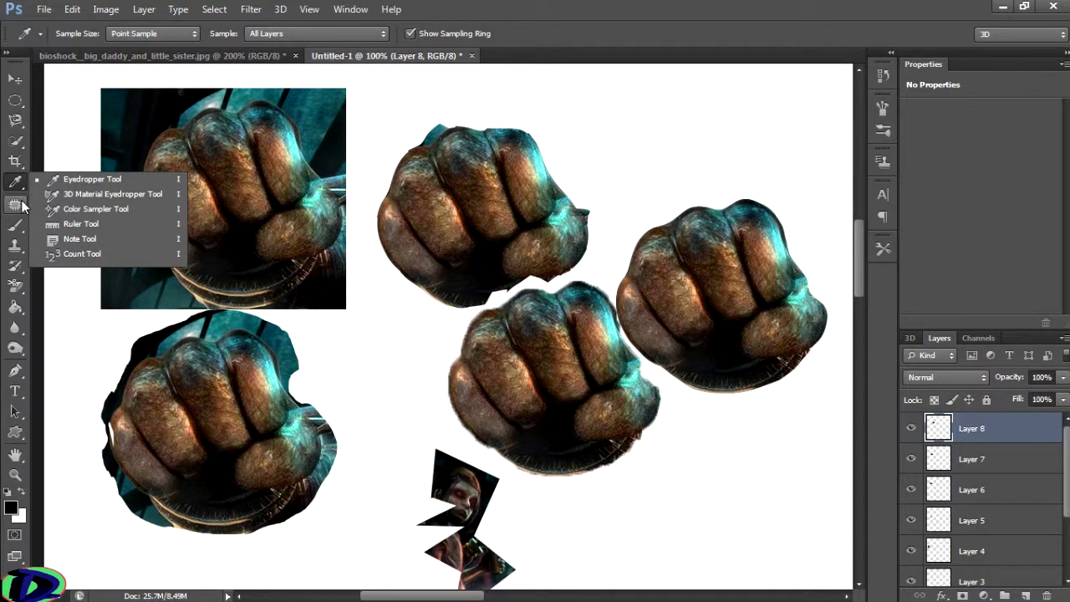
click(15, 99)
Activate the Move Tool, look through the layers of Untitled-1 and return to the BioShock picture
click(14, 87)
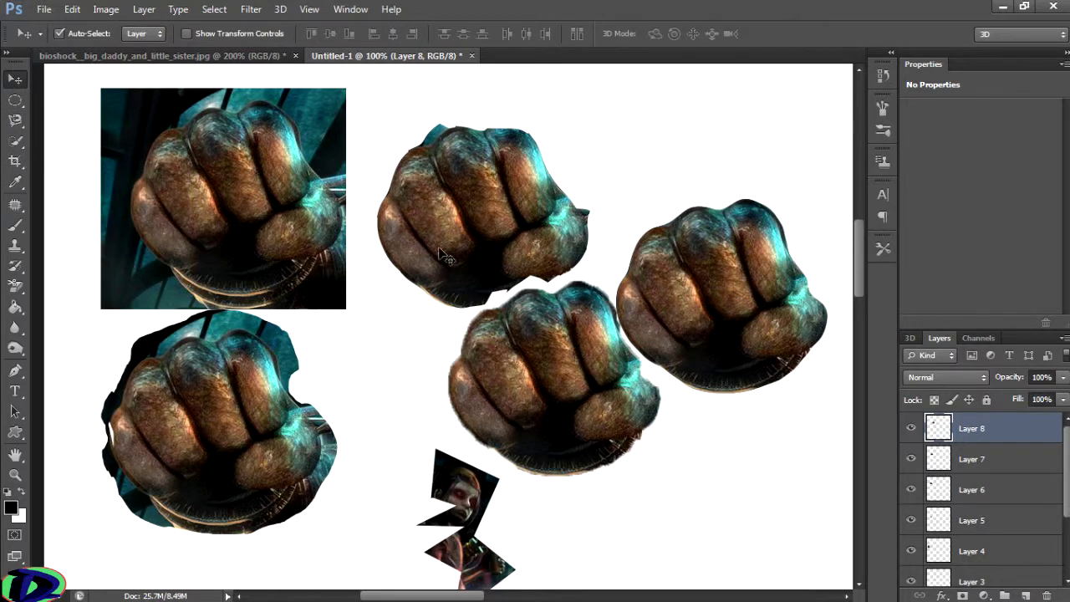
scroll(1065, 460, down, 4)
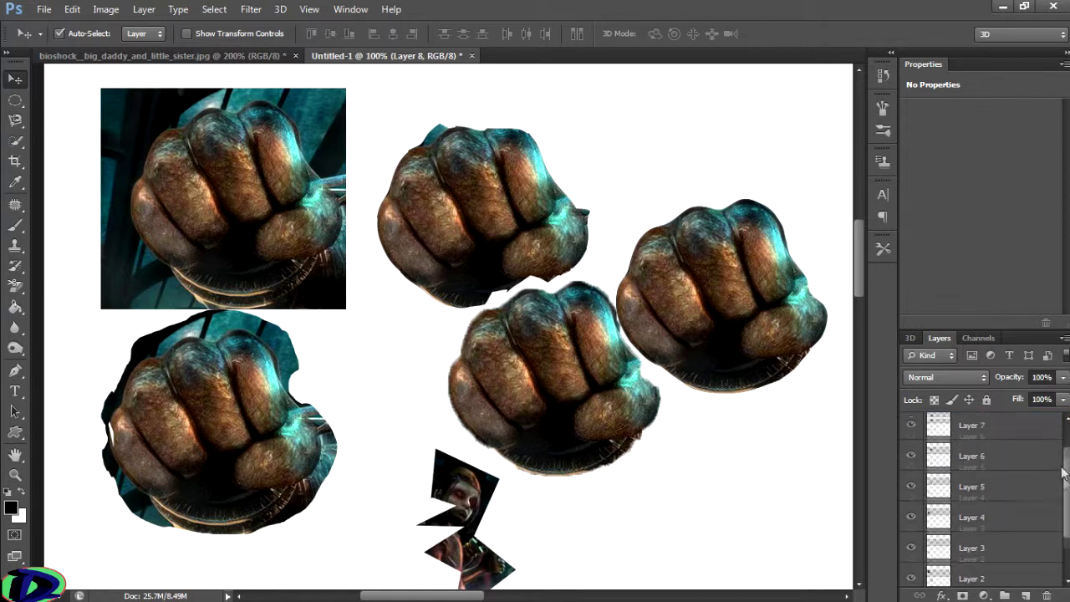
scroll(1060, 436, up, 4)
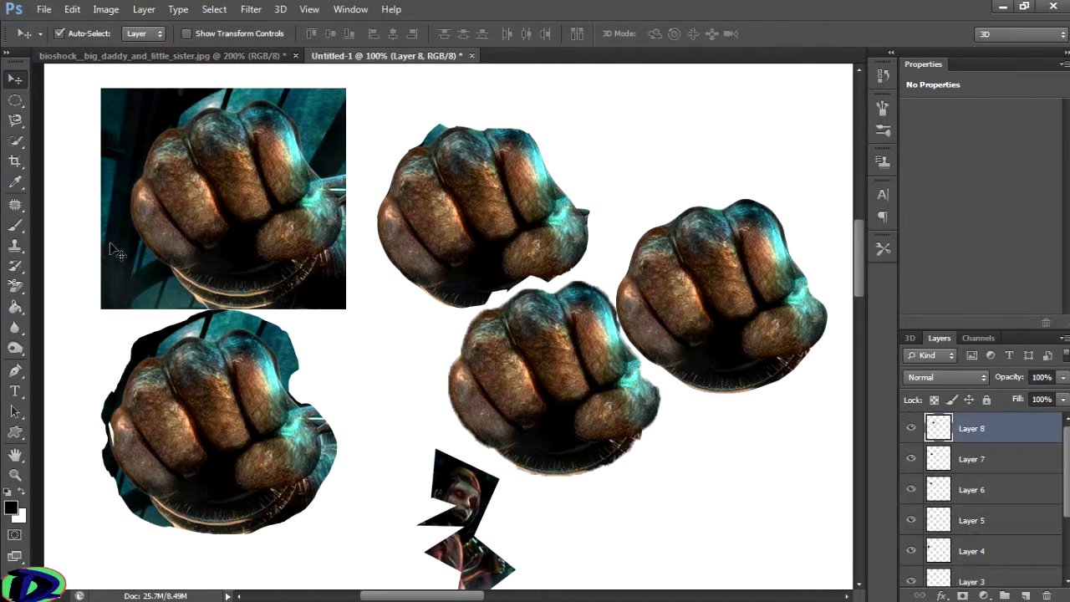
click(93, 54)
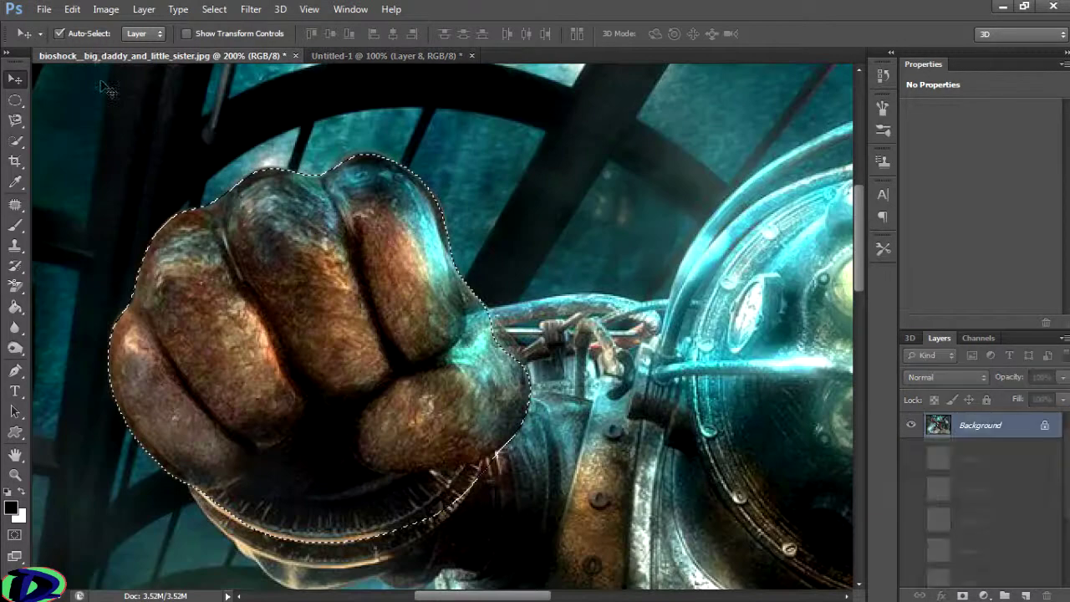